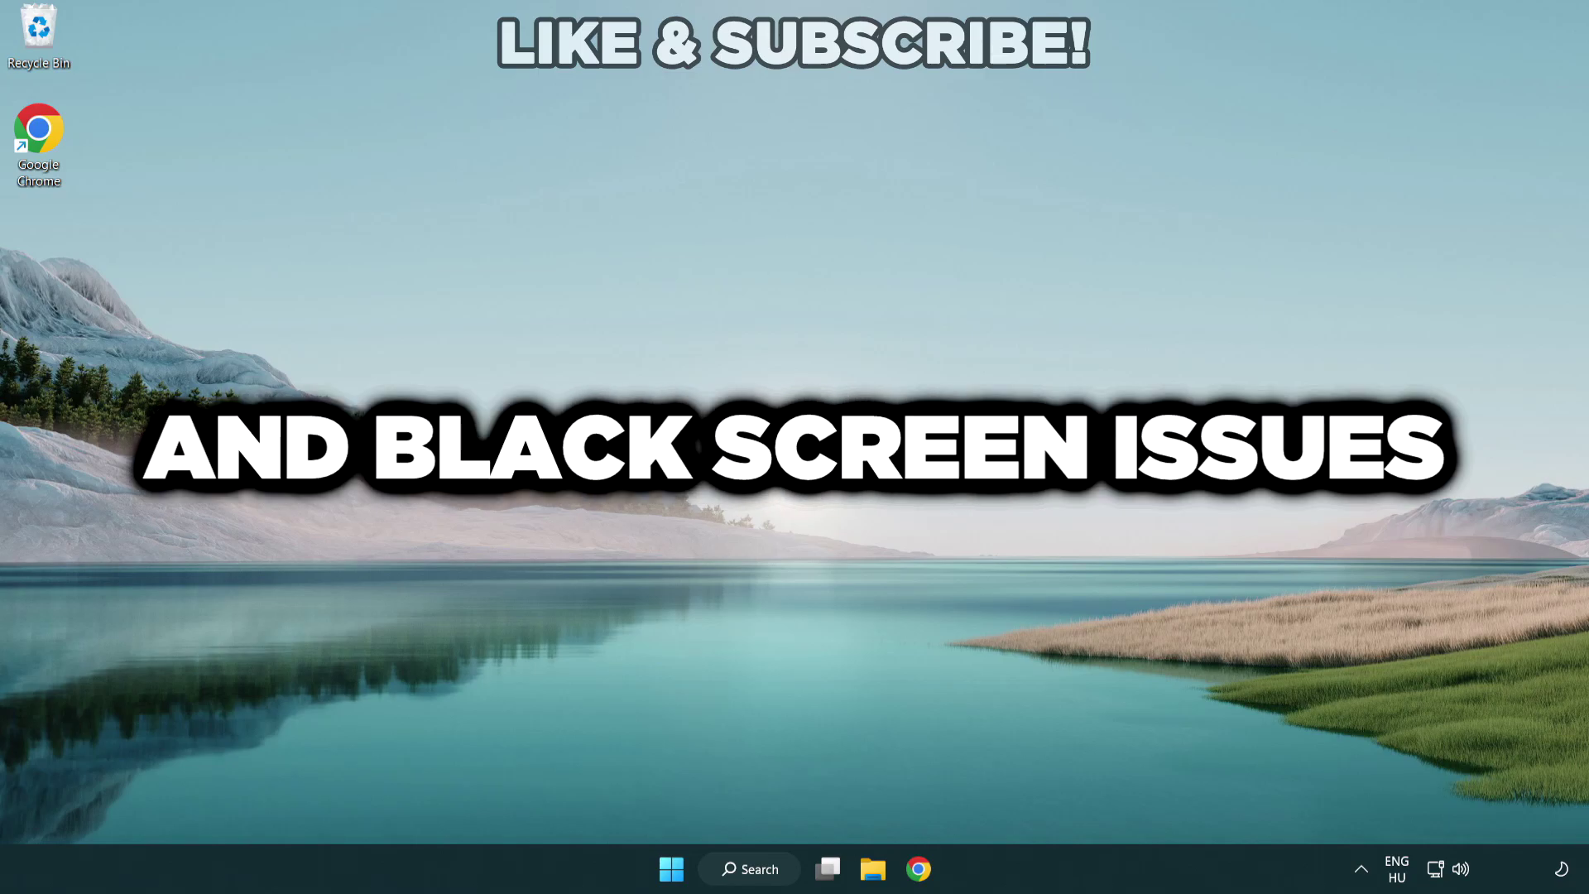
Search Windows for 'device manager' and launch the Device Manager best match
click(757, 873)
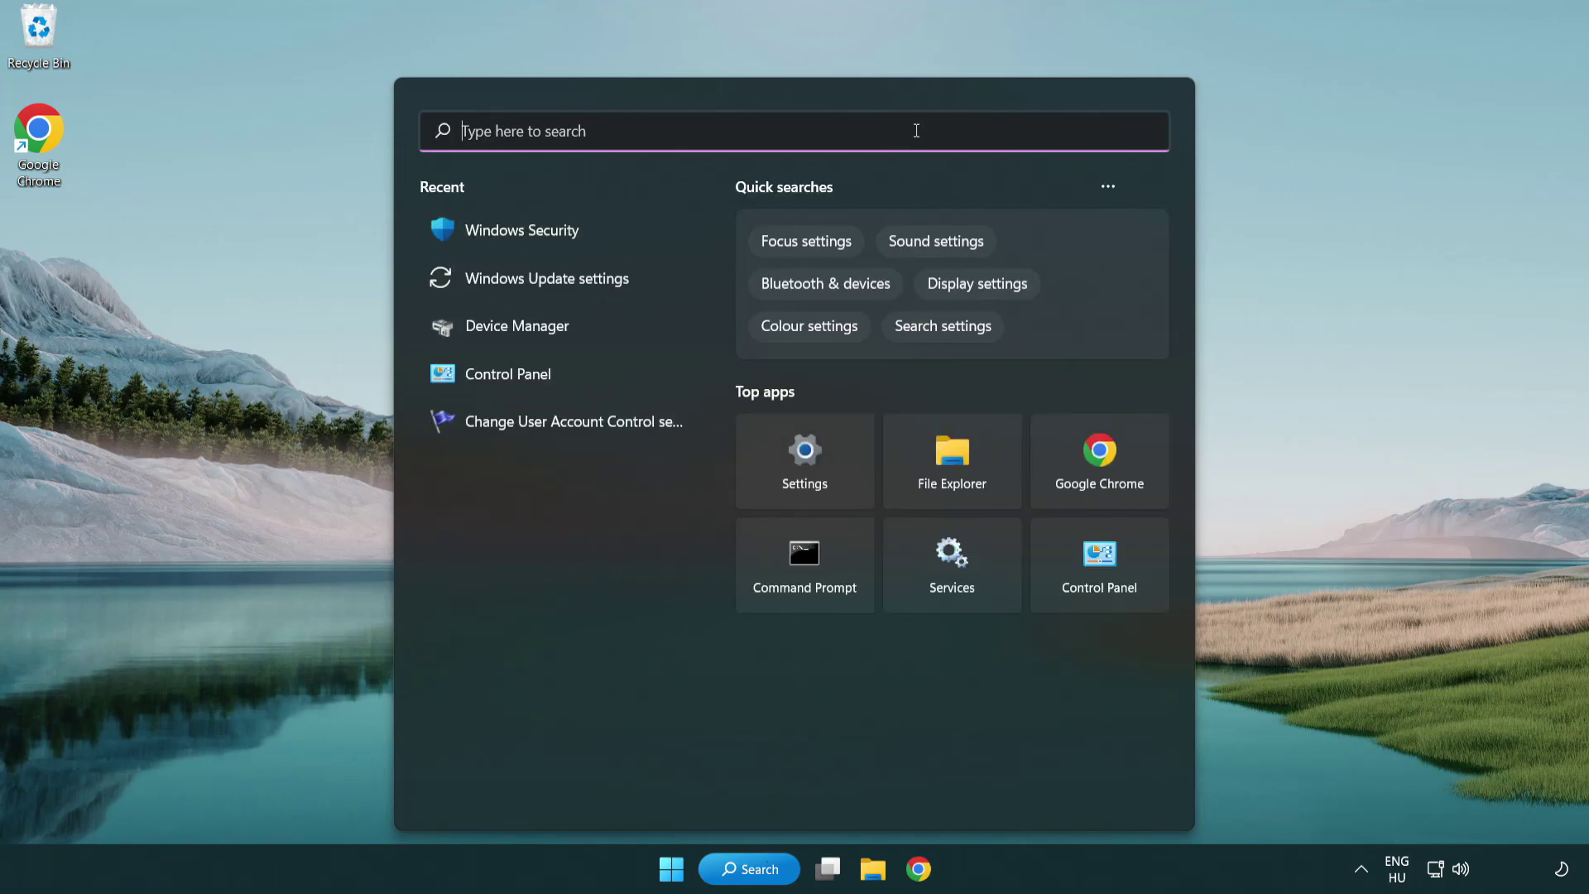
text(devic)
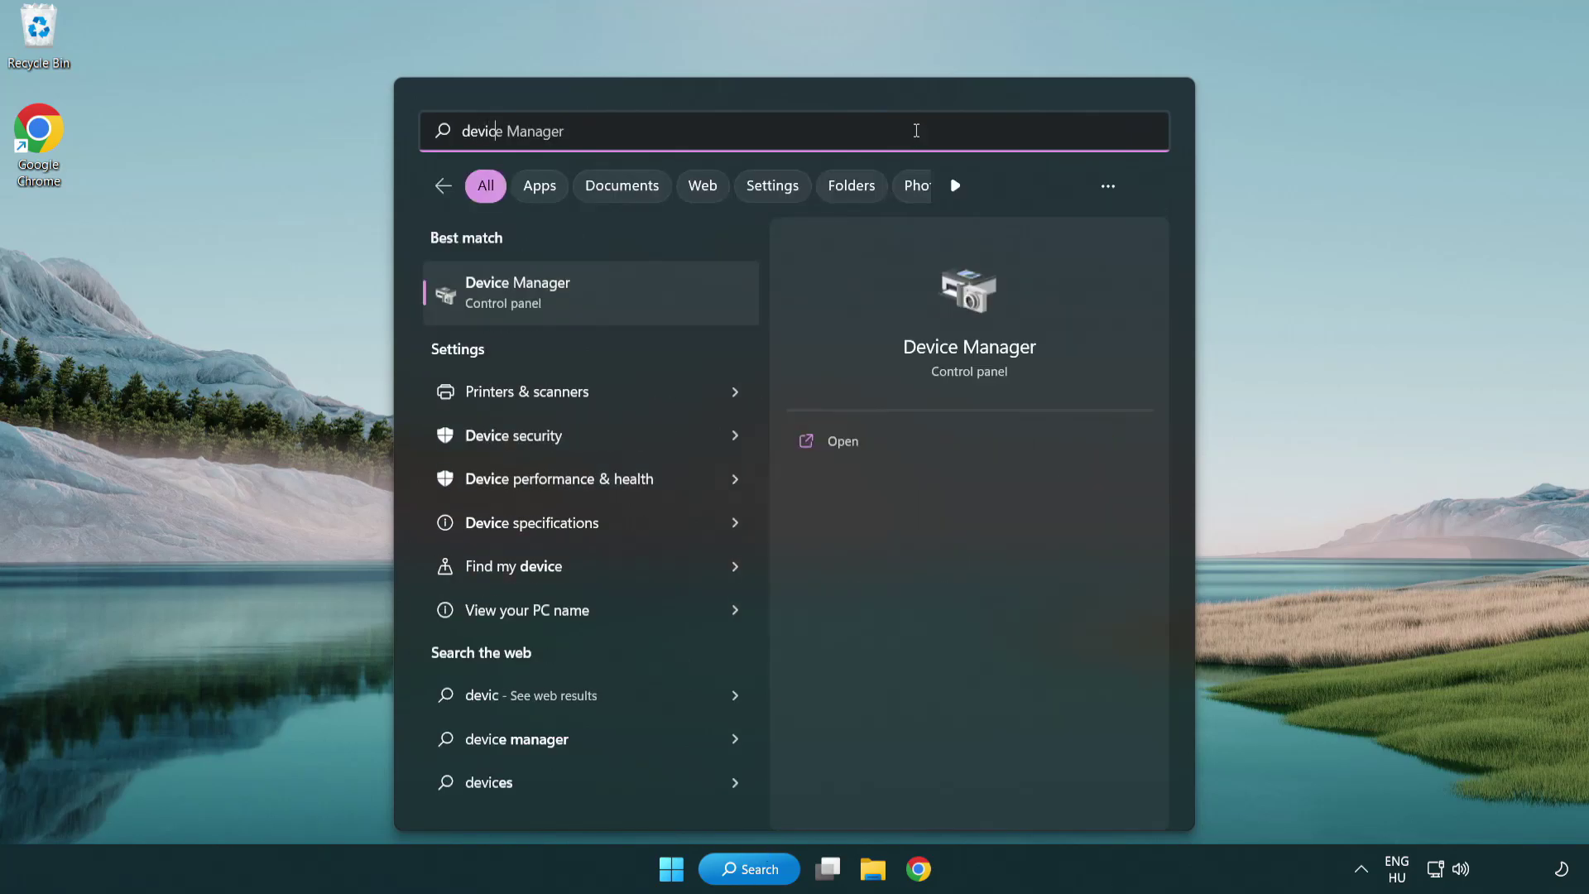
text(e manager)
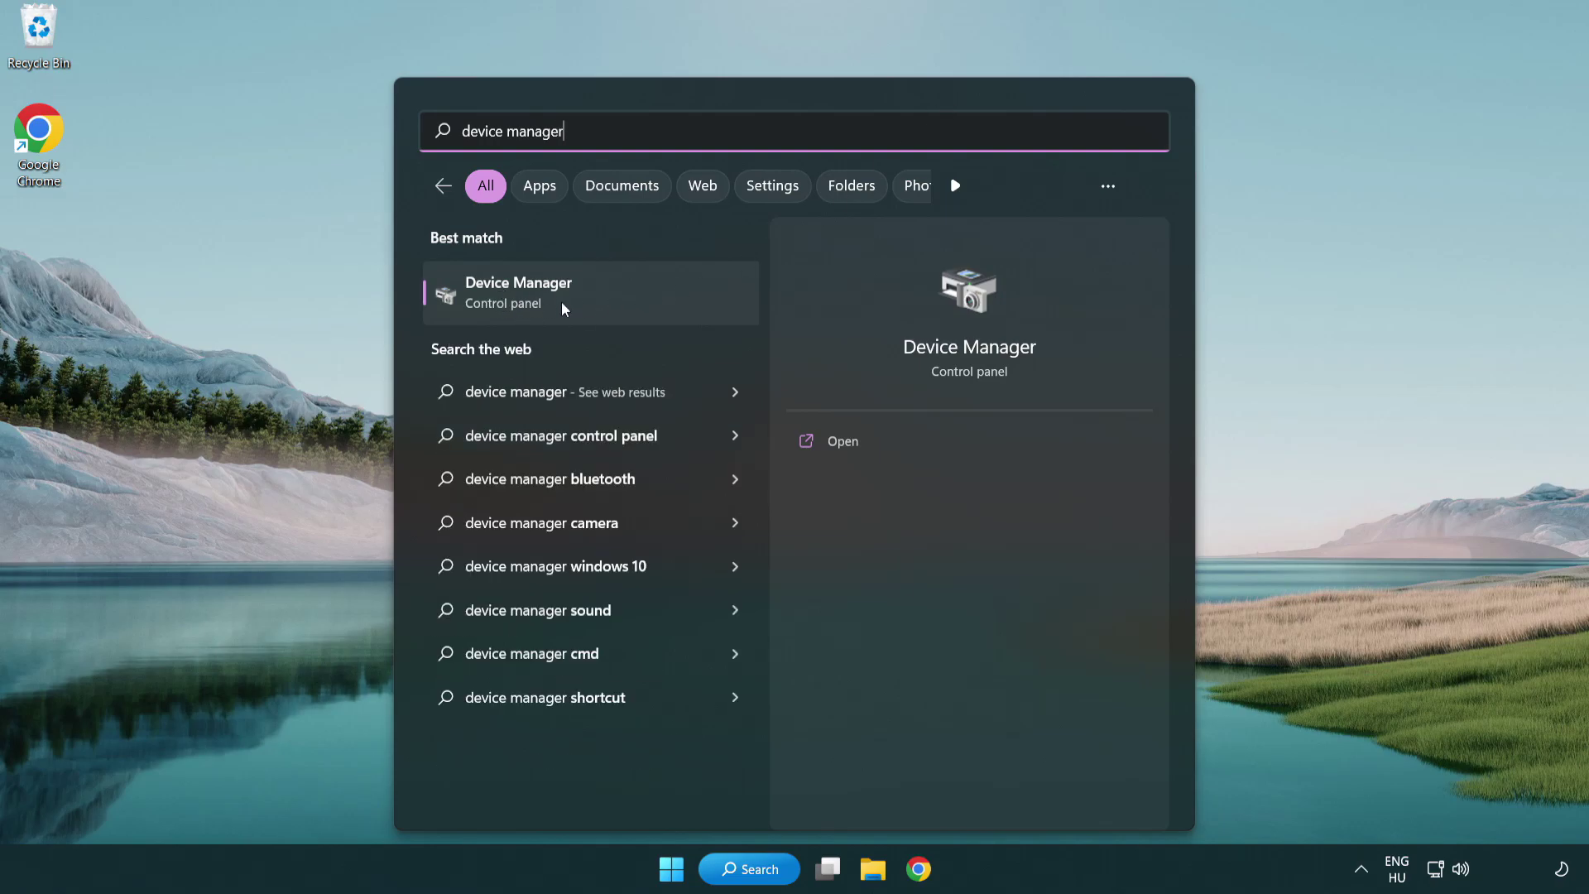
Launch Device Manager, expand Display adapters, and bring up the VMware SVGA 3D adapter's actions
click(636, 304)
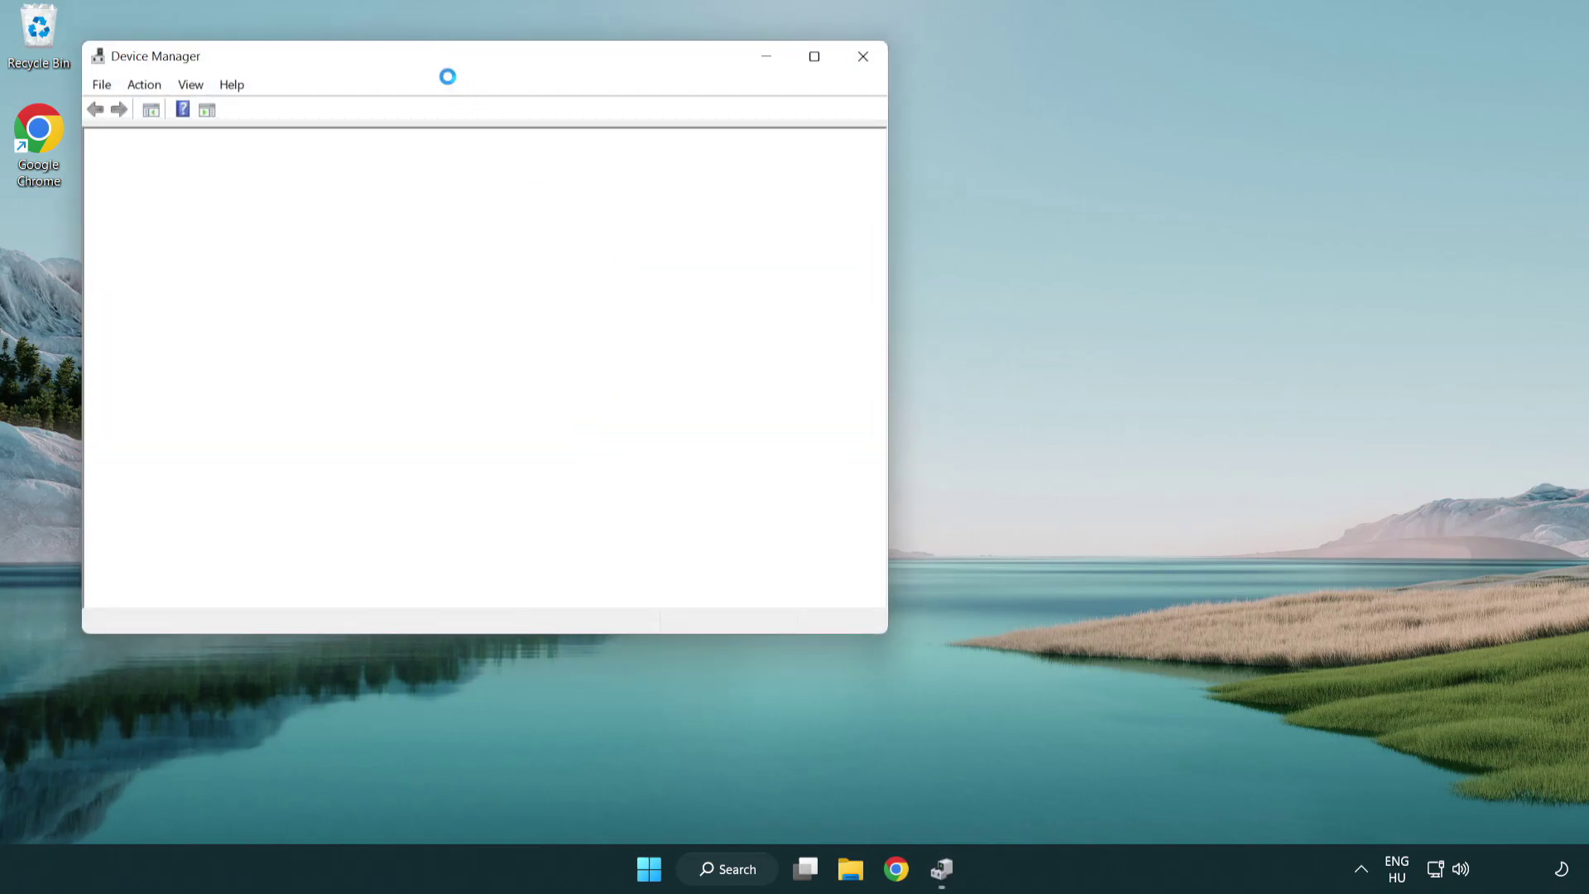
drag(432, 62, 697, 160)
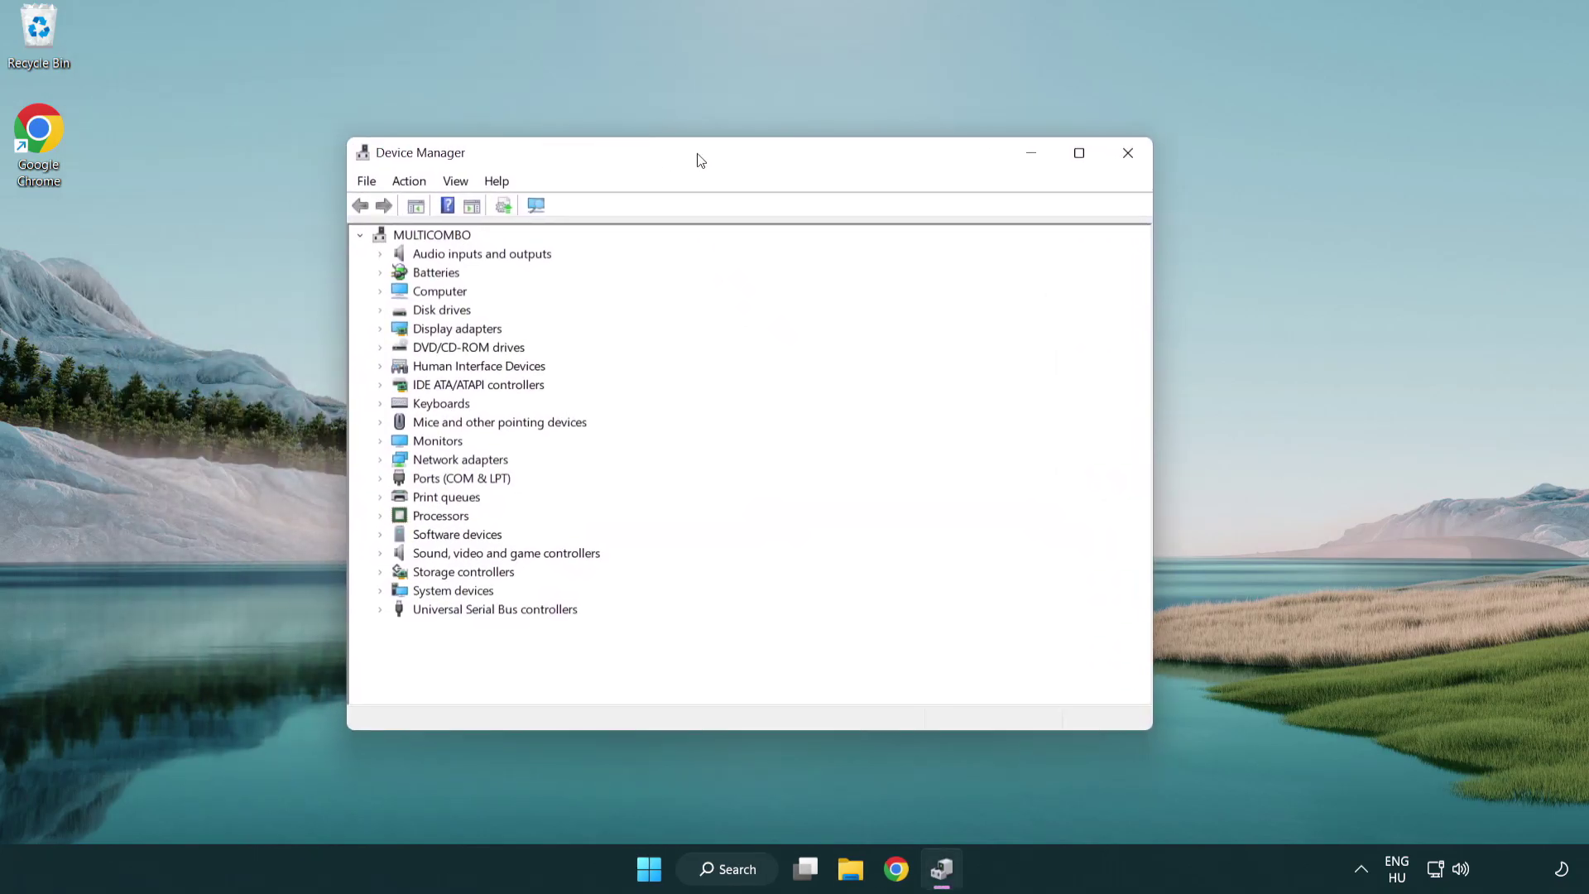
click(437, 331)
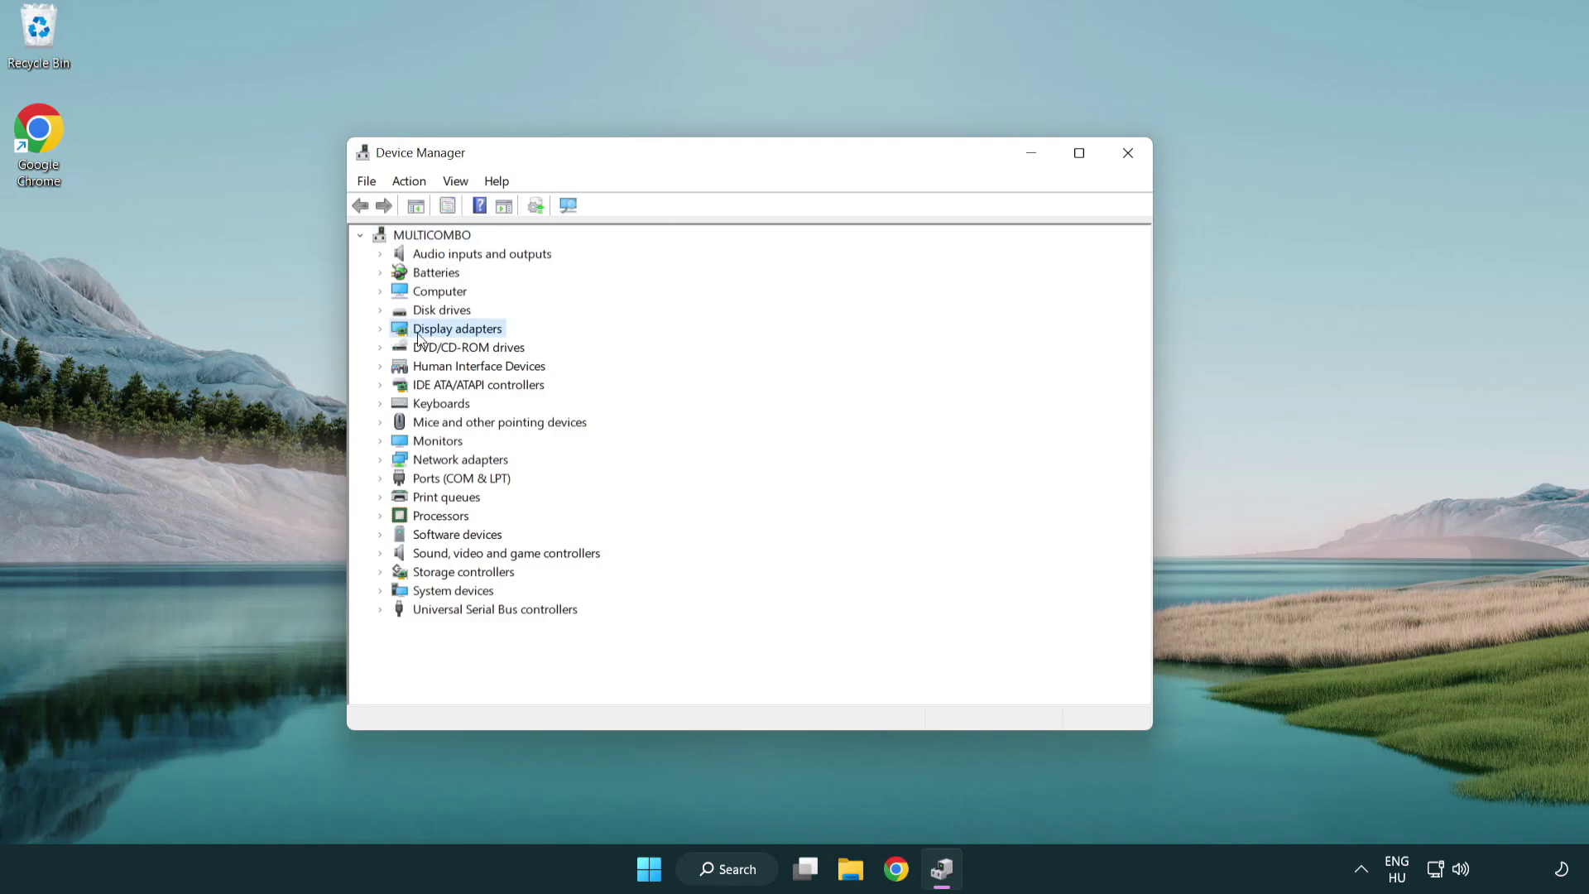
click(381, 329)
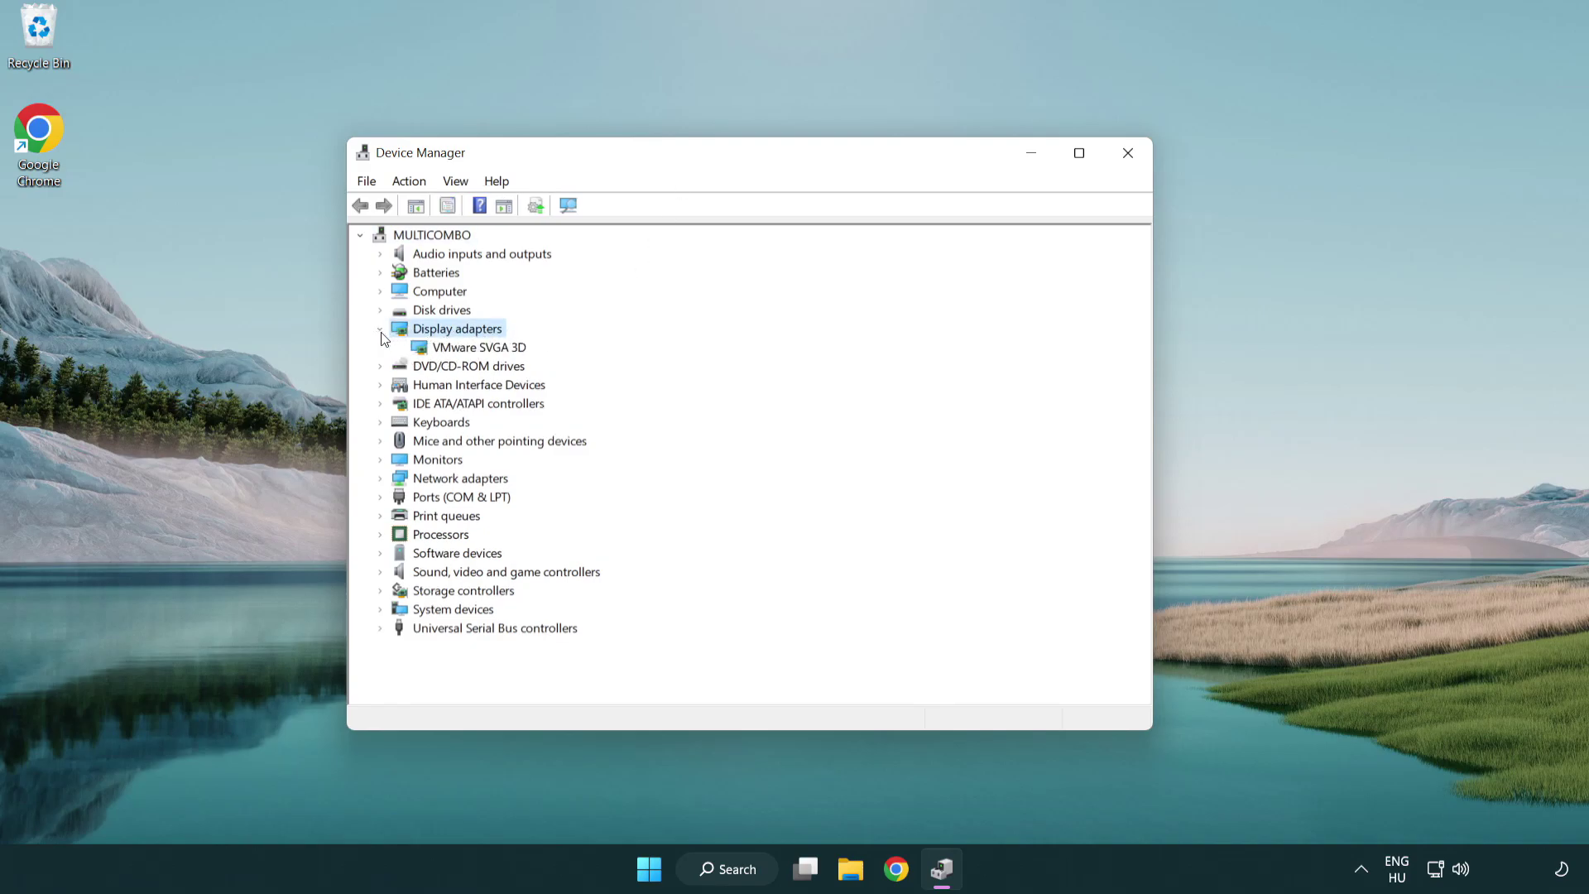
click(472, 355)
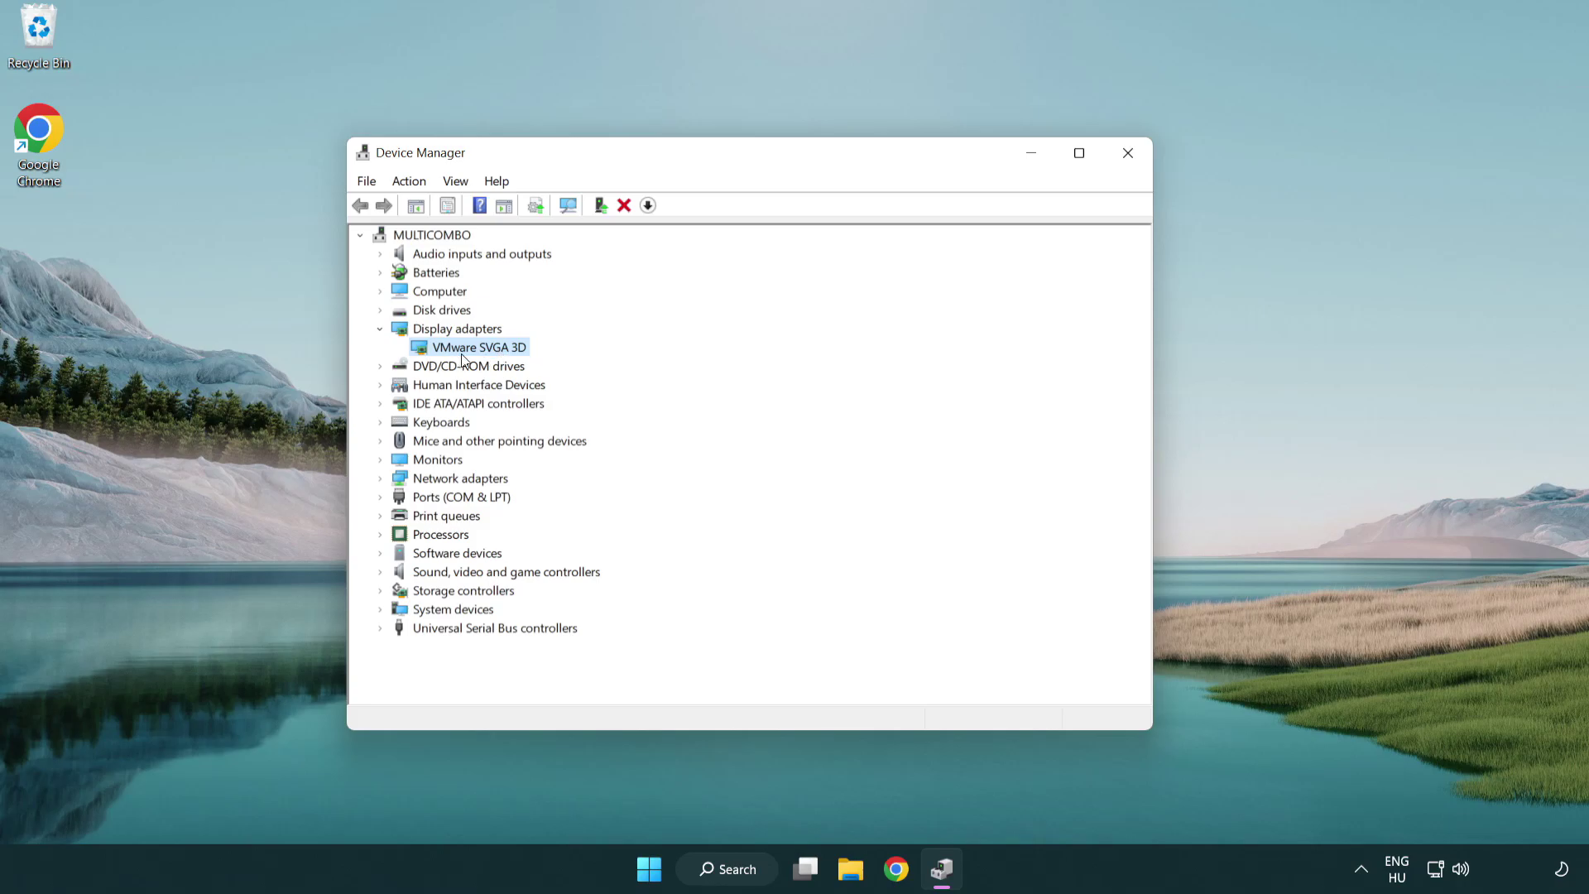
right_click(472, 356)
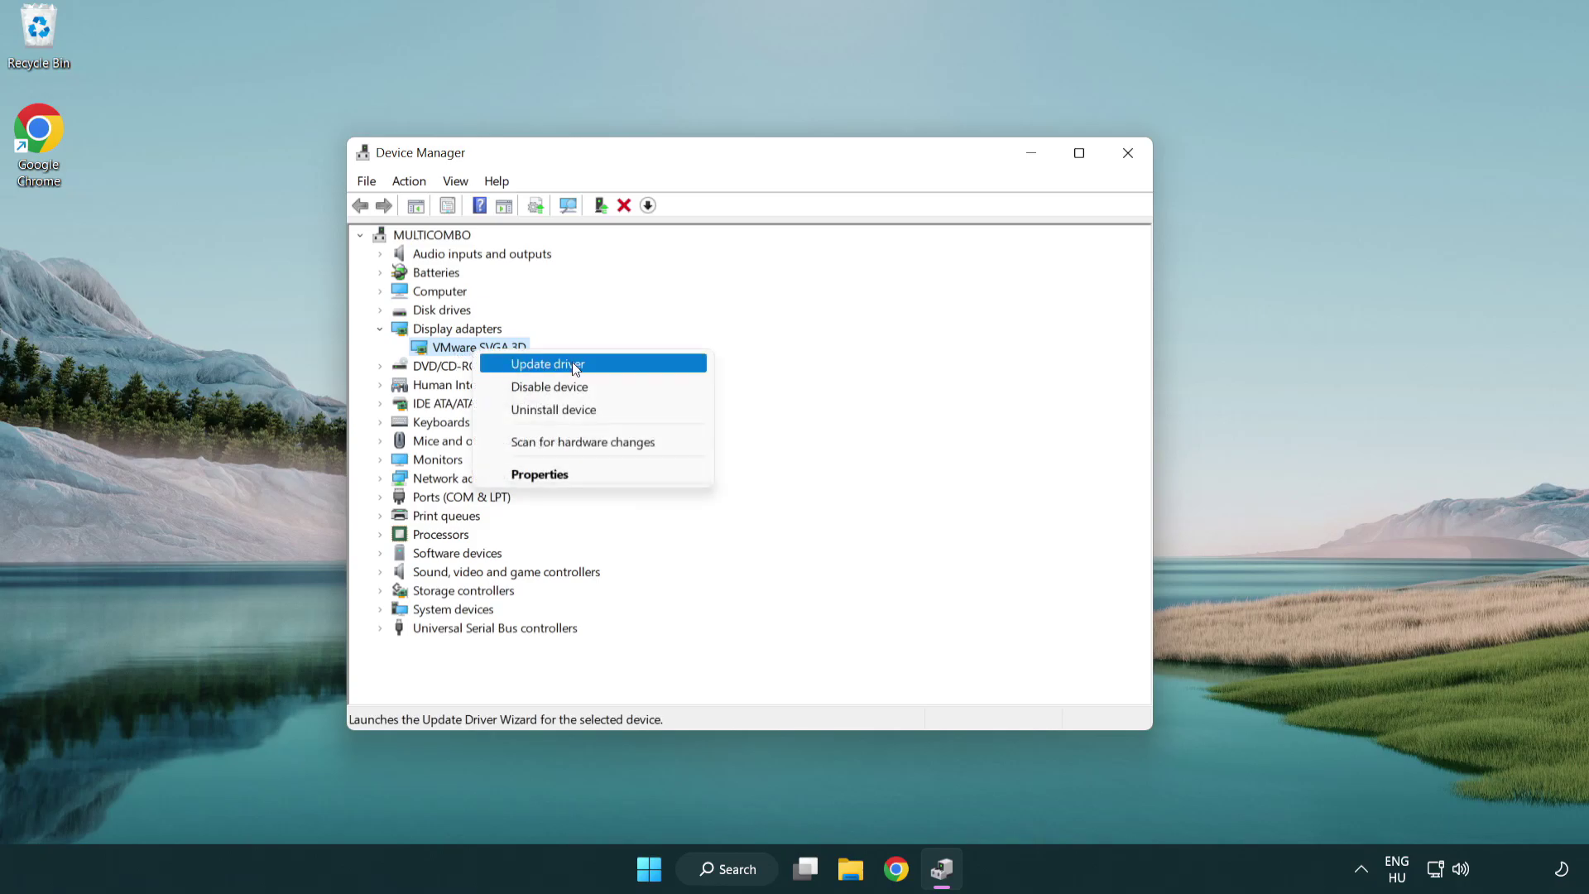
Search automatically for a VMware SVGA 3D driver update, which finds it current, then close Device Manager
click(628, 367)
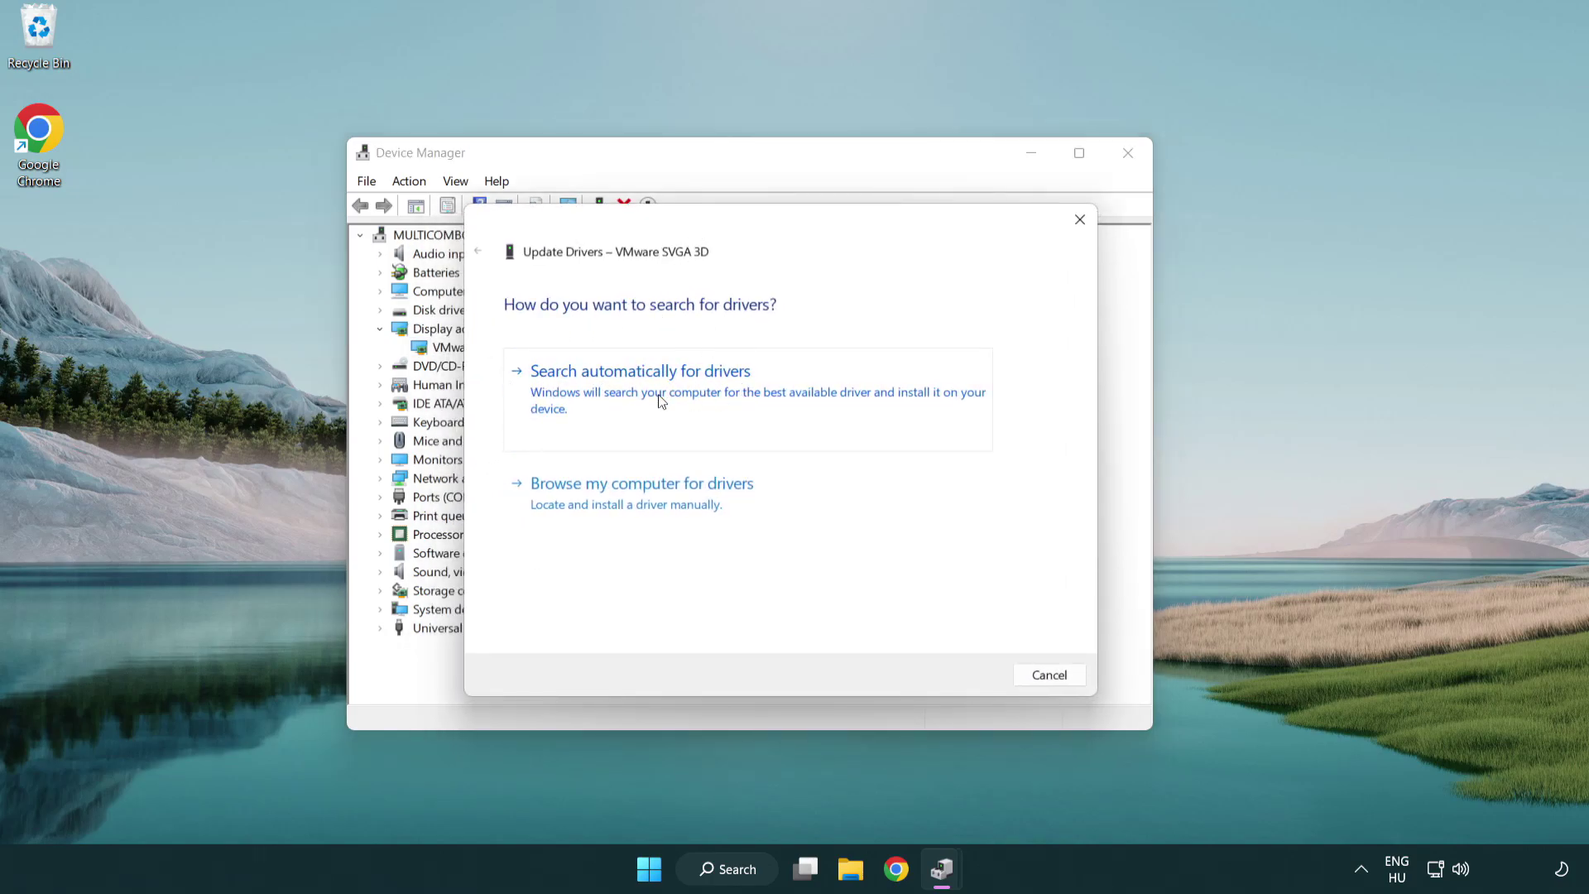
click(698, 386)
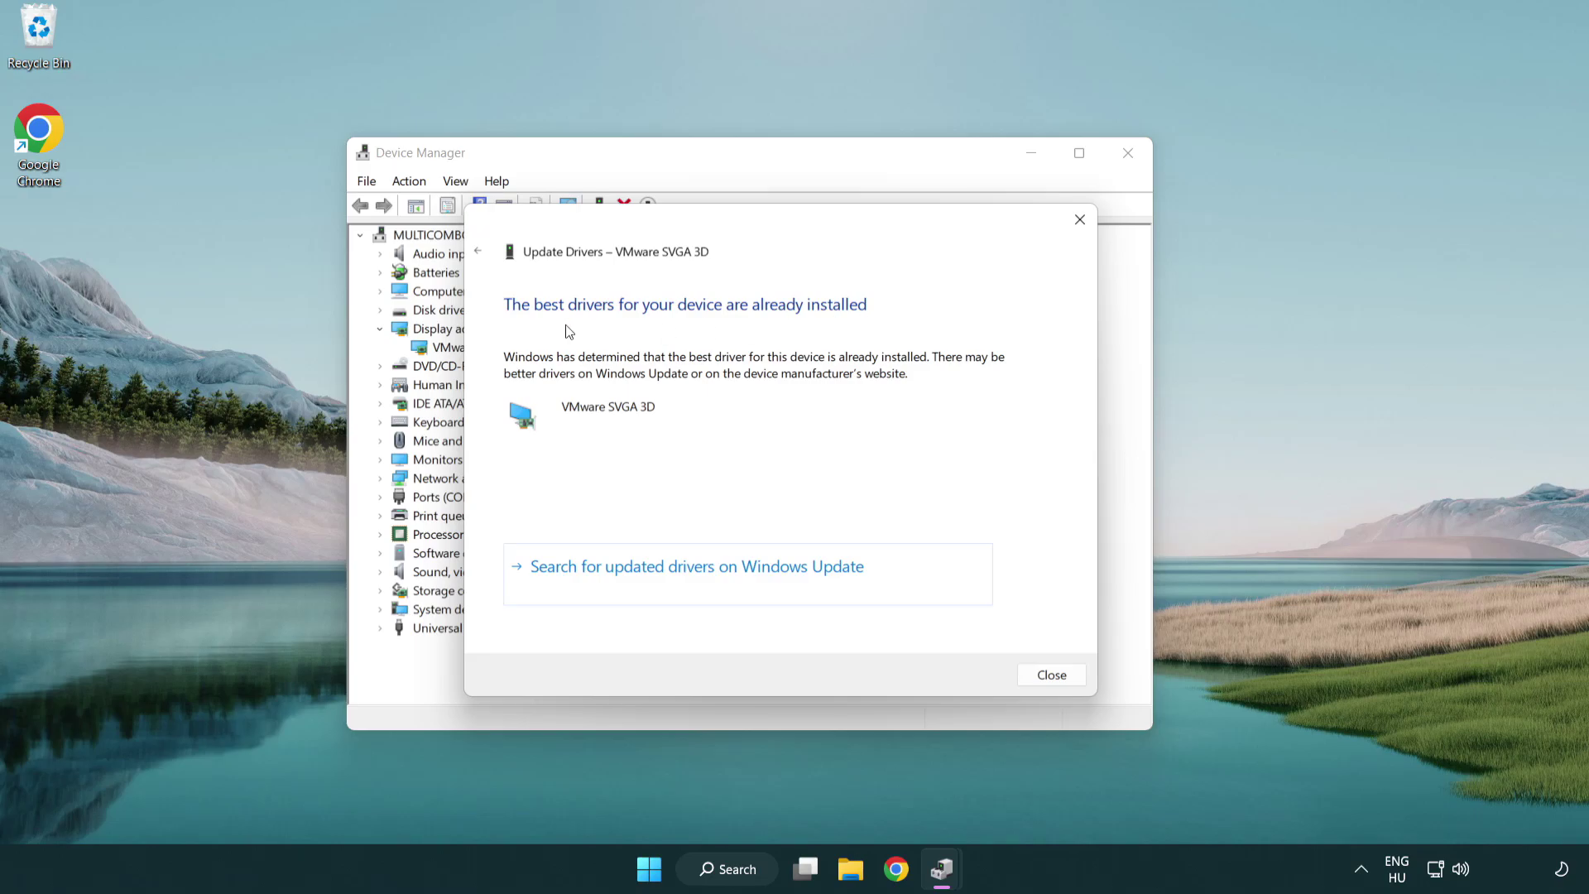
click(1052, 677)
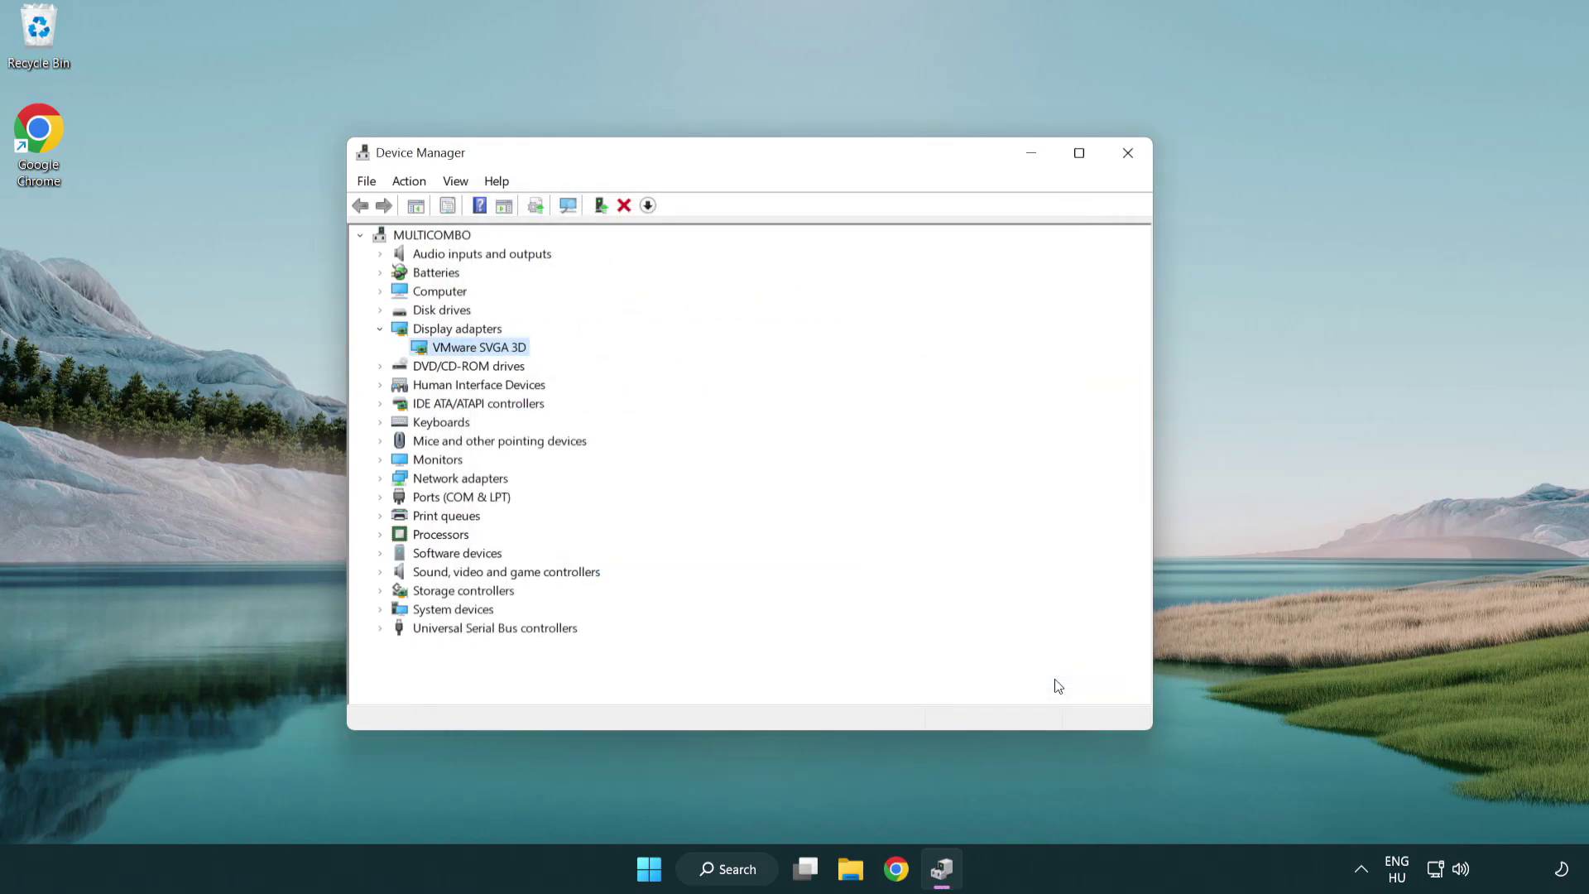
click(1131, 154)
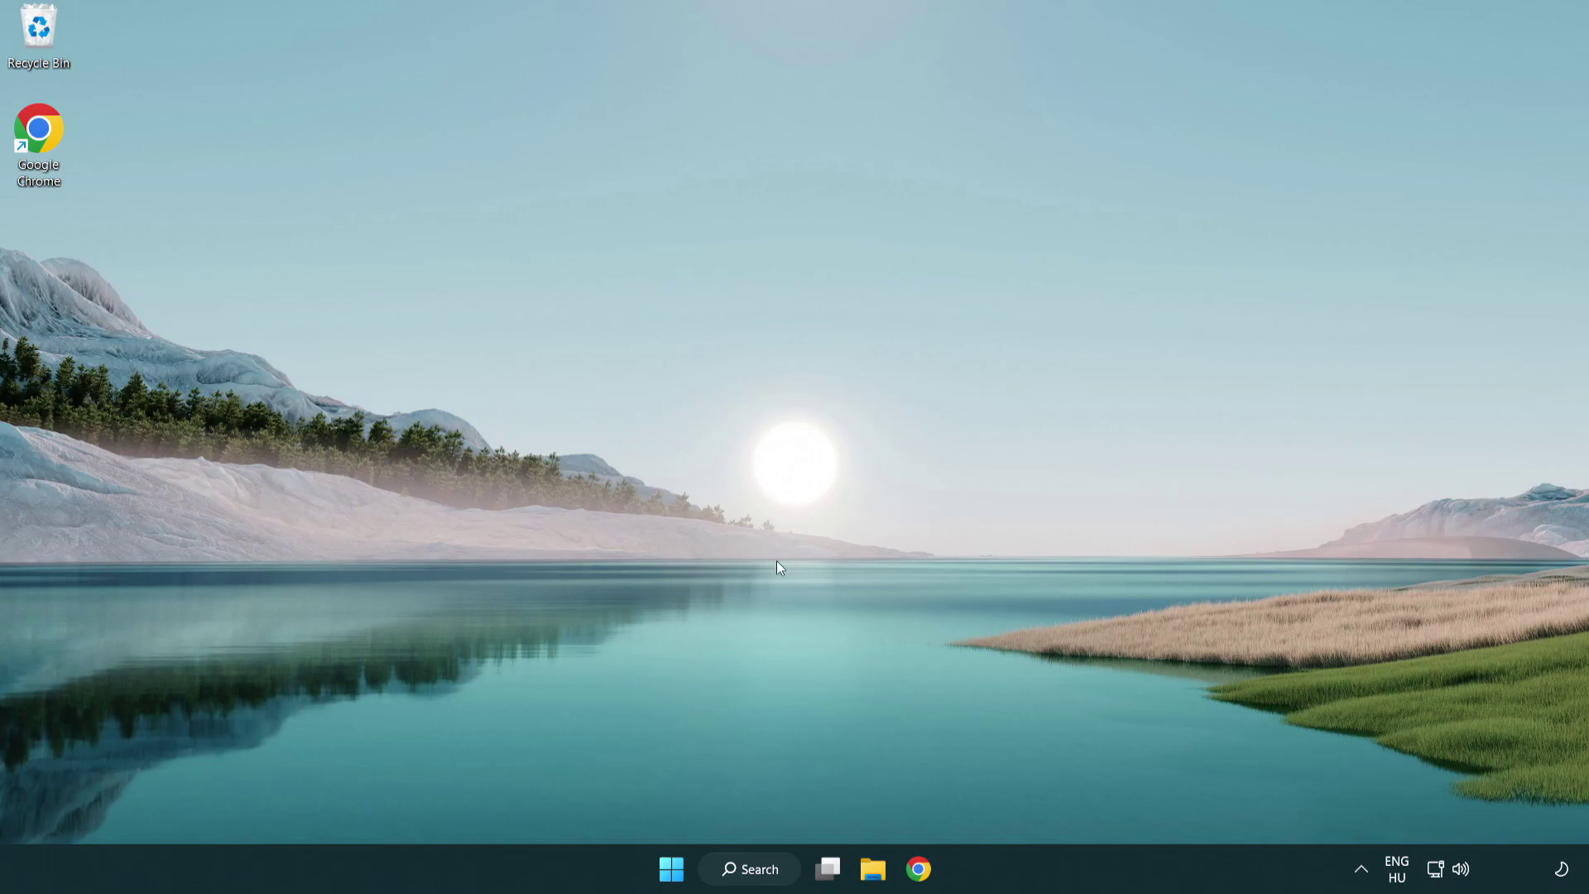
Search Windows for 'update' and open Windows Update settings
click(760, 869)
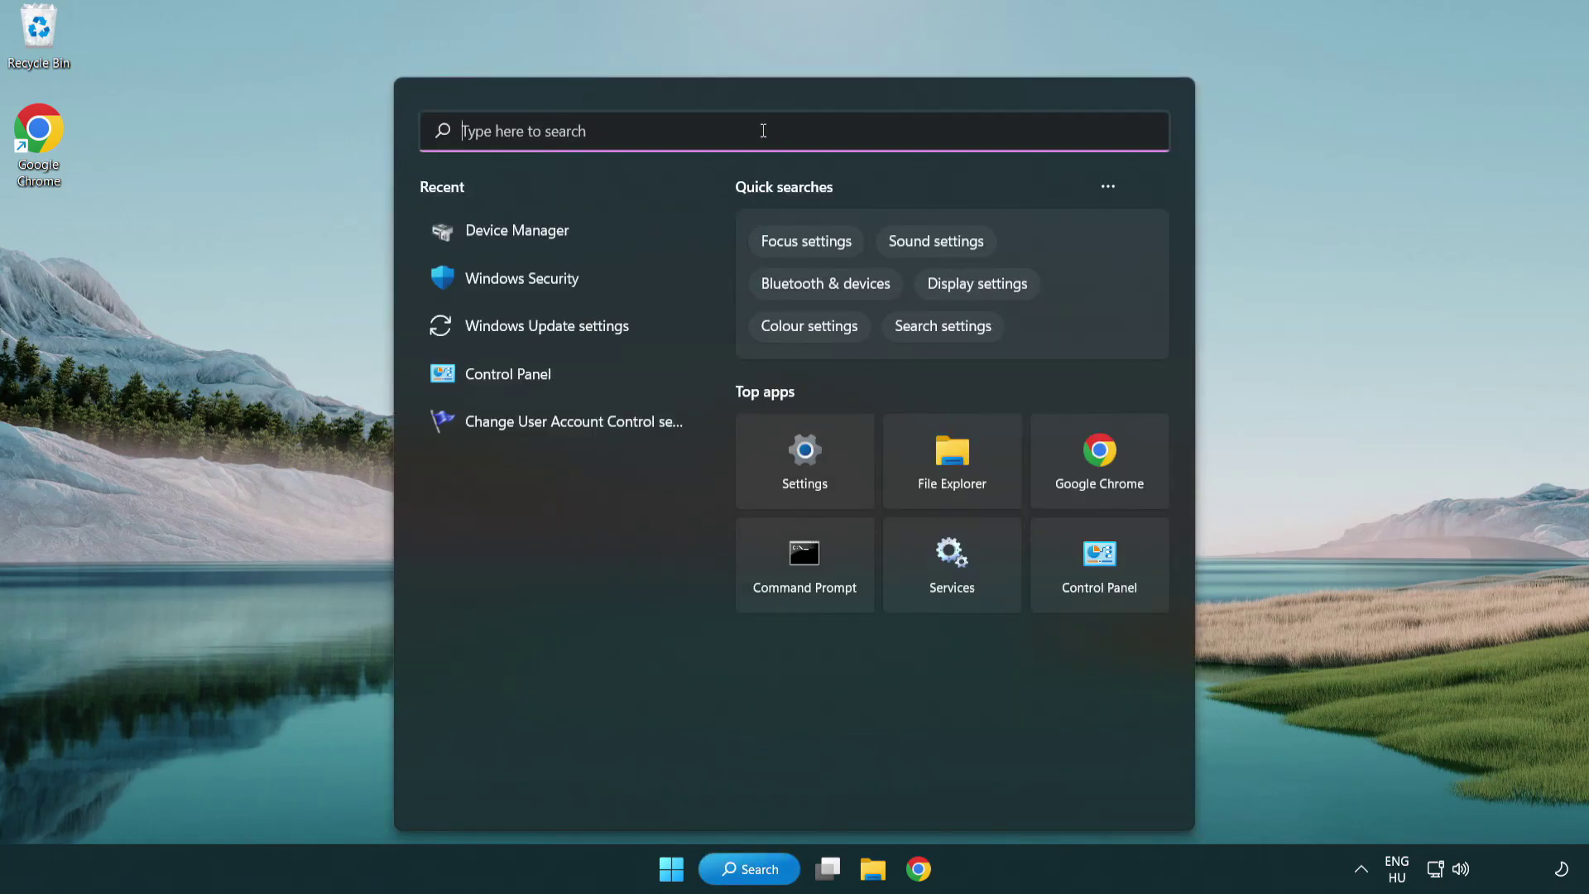
text(update)
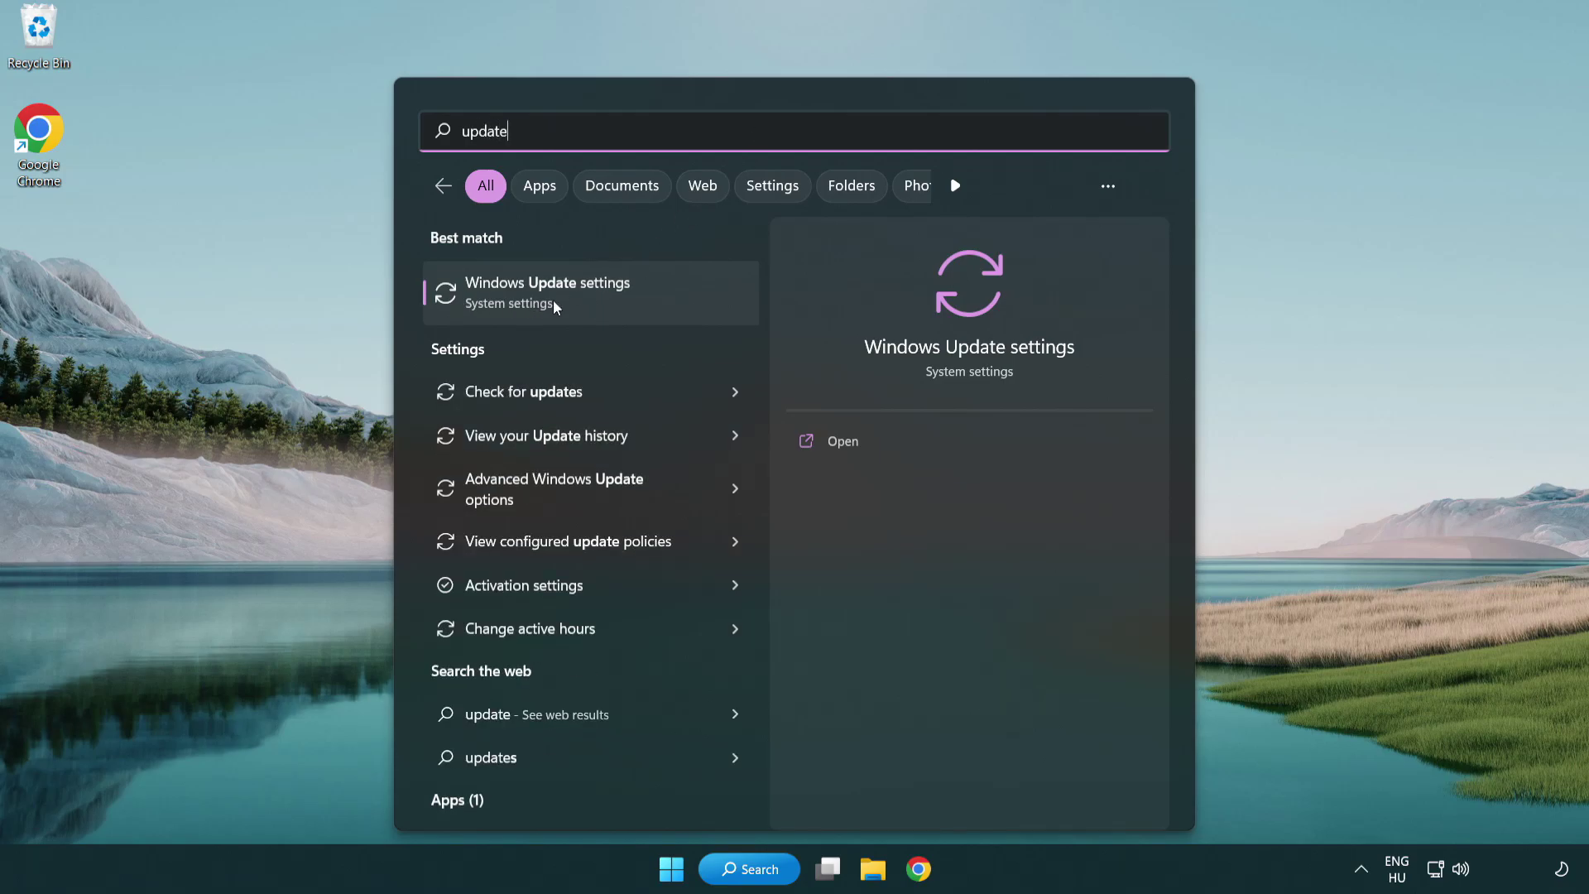
click(618, 306)
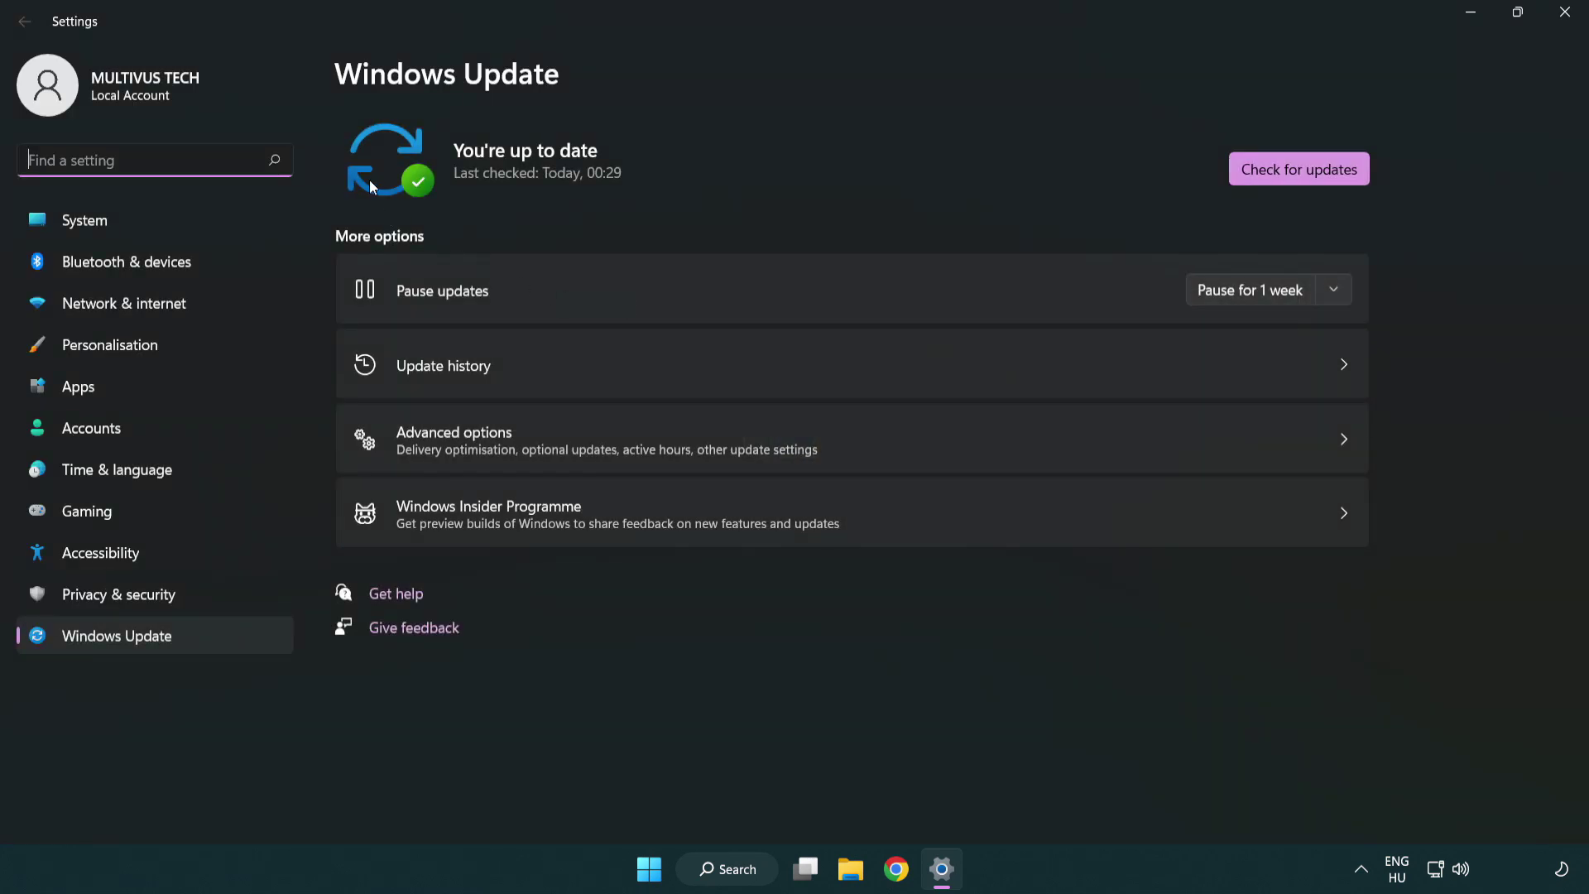
Run a fresh Windows Update check, which finds the PC up to date, then close Settings
click(1331, 177)
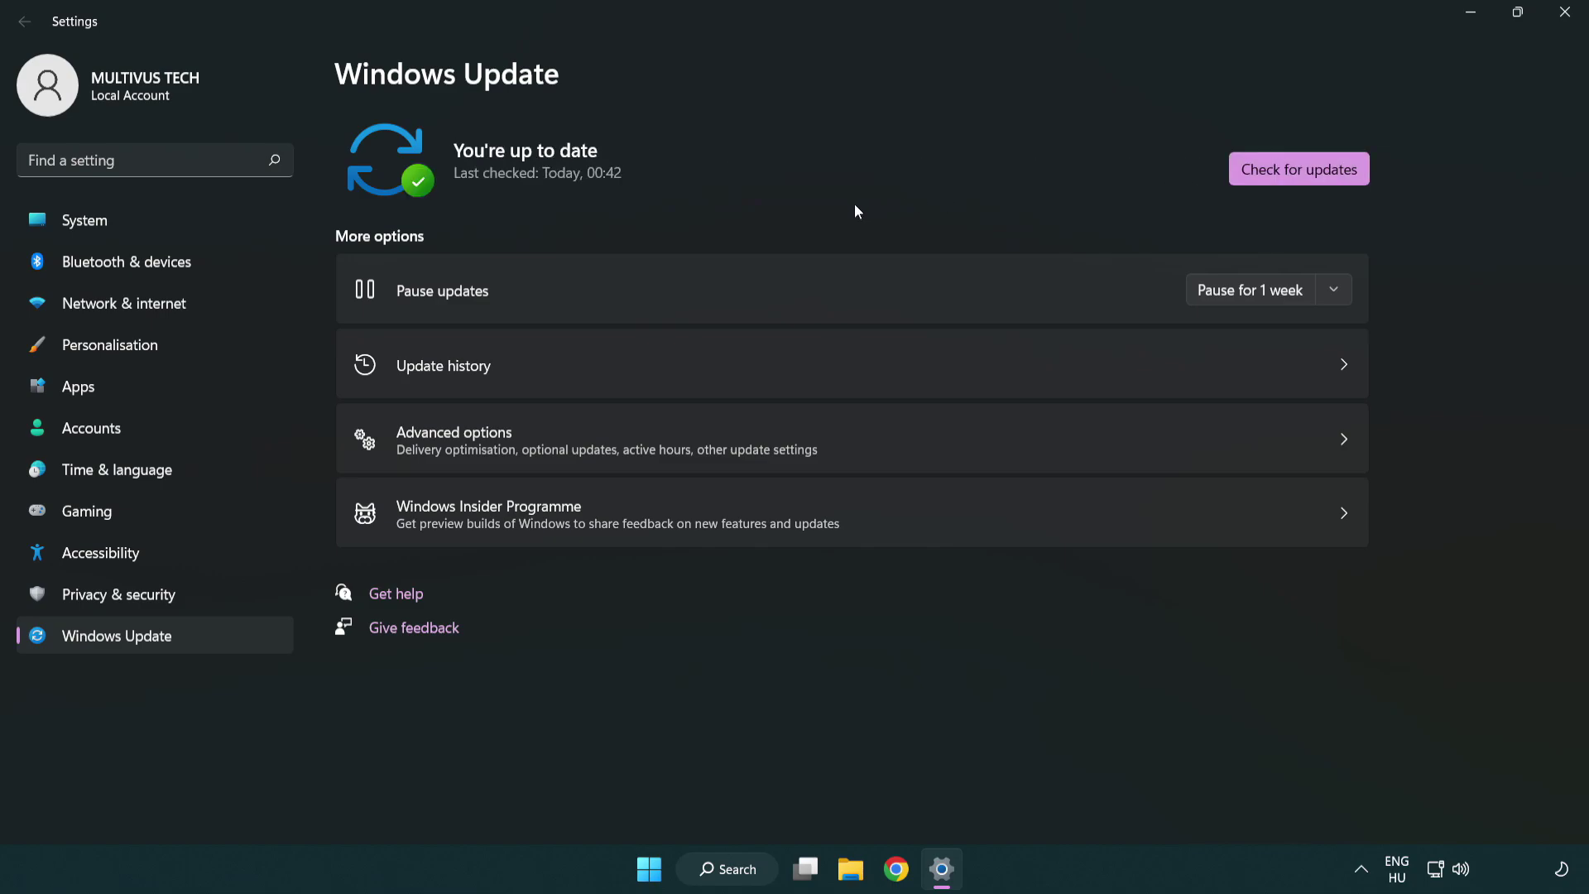
click(1561, 25)
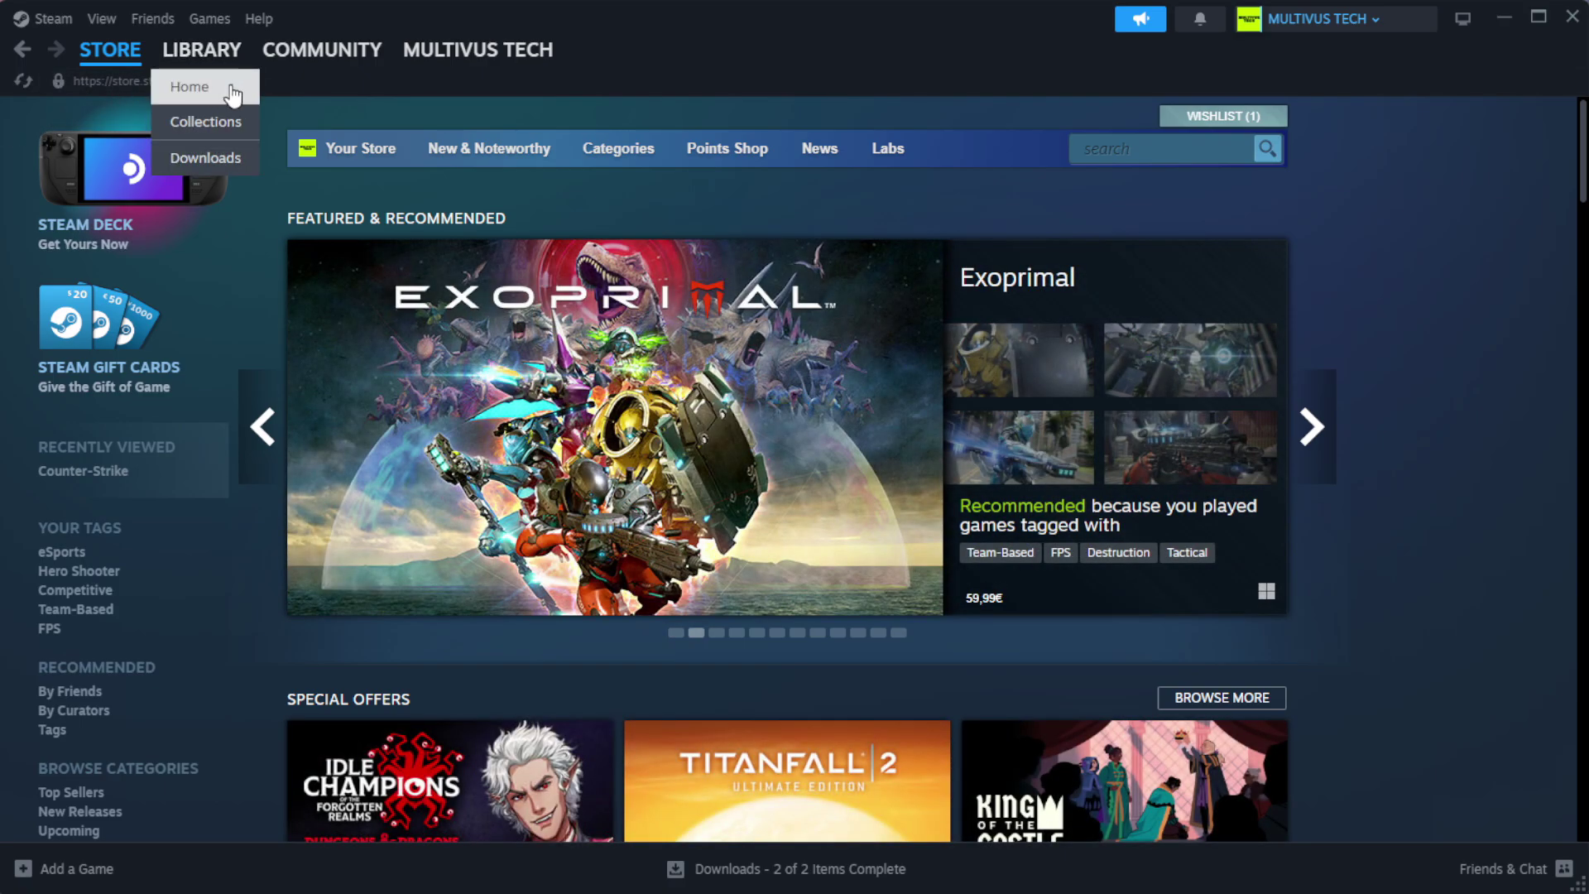
Go to the Steam library home and open YOUR NOT WORKING GAME's Properties
click(230, 91)
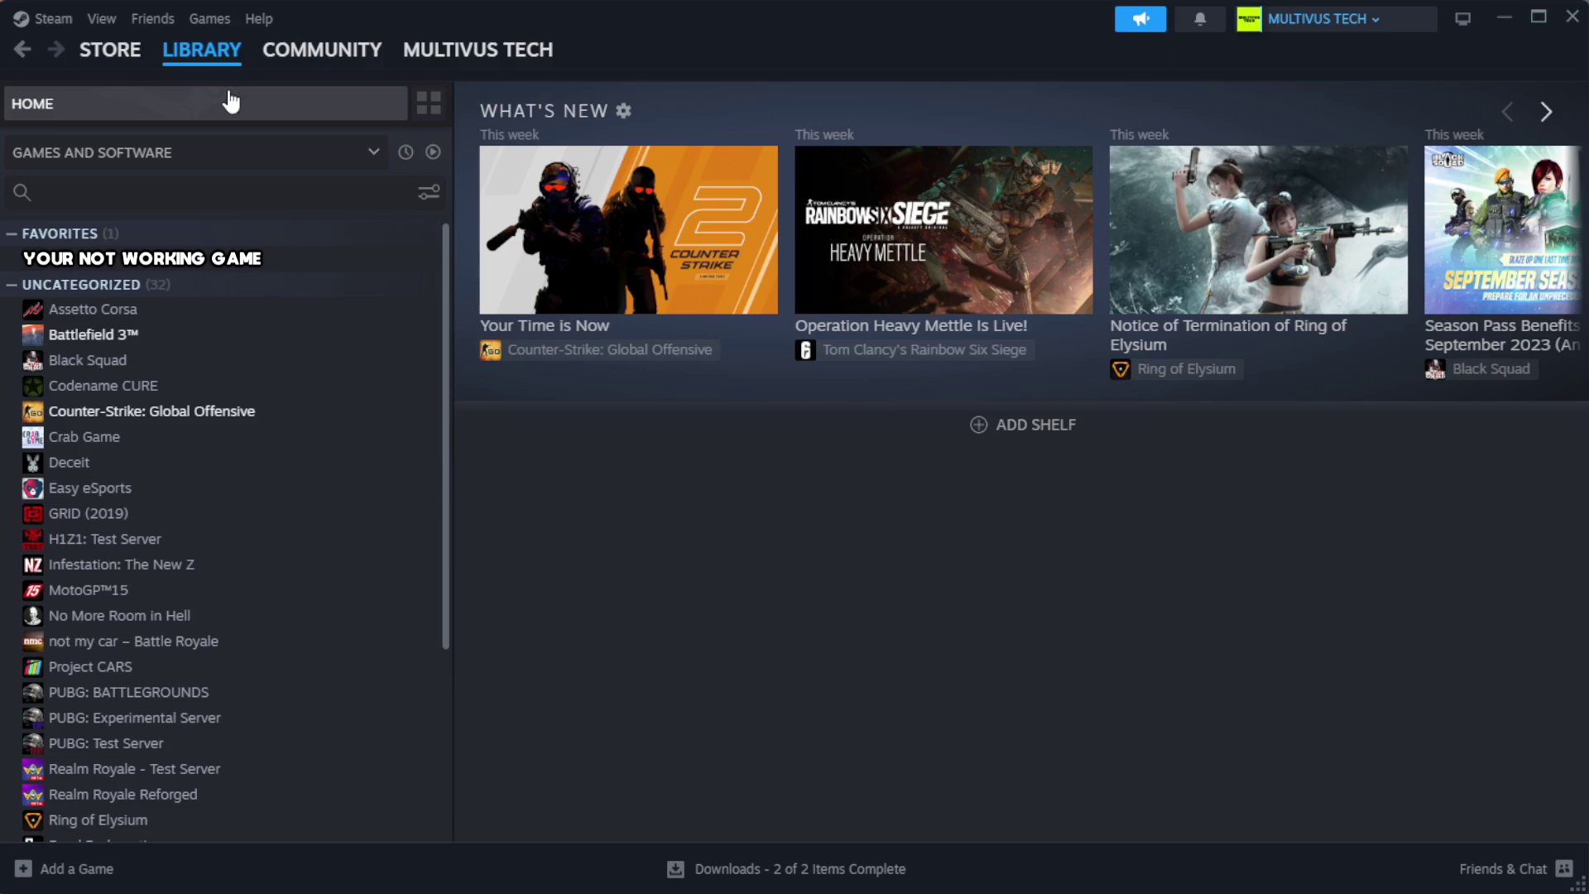
right_click(391, 264)
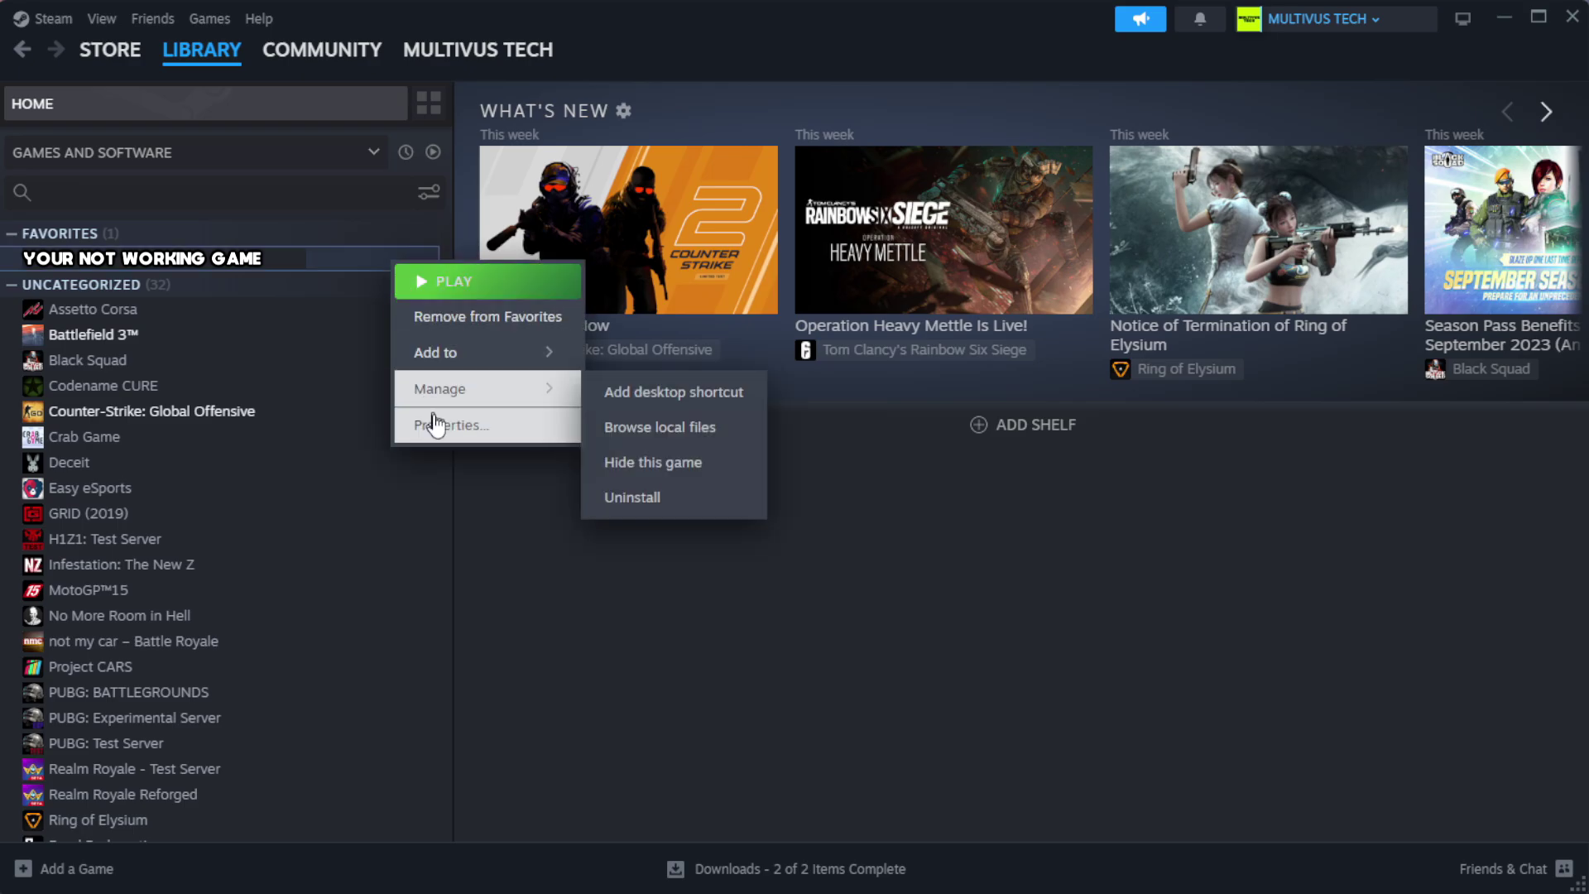
click(492, 435)
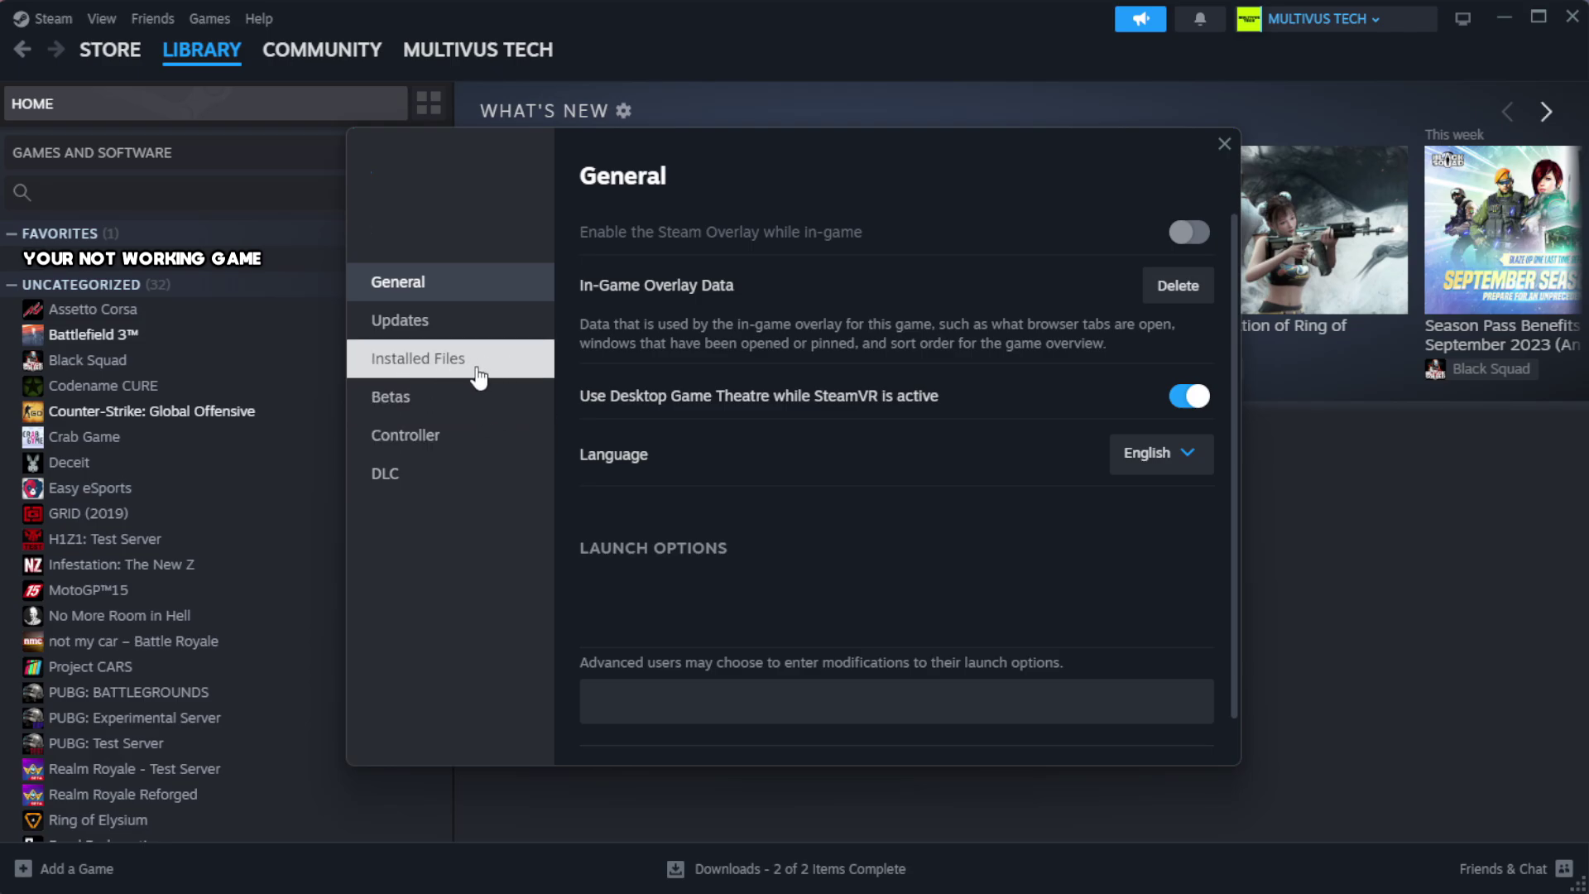
Verify the game's installed files, confirming all 1039 files are valid
click(523, 377)
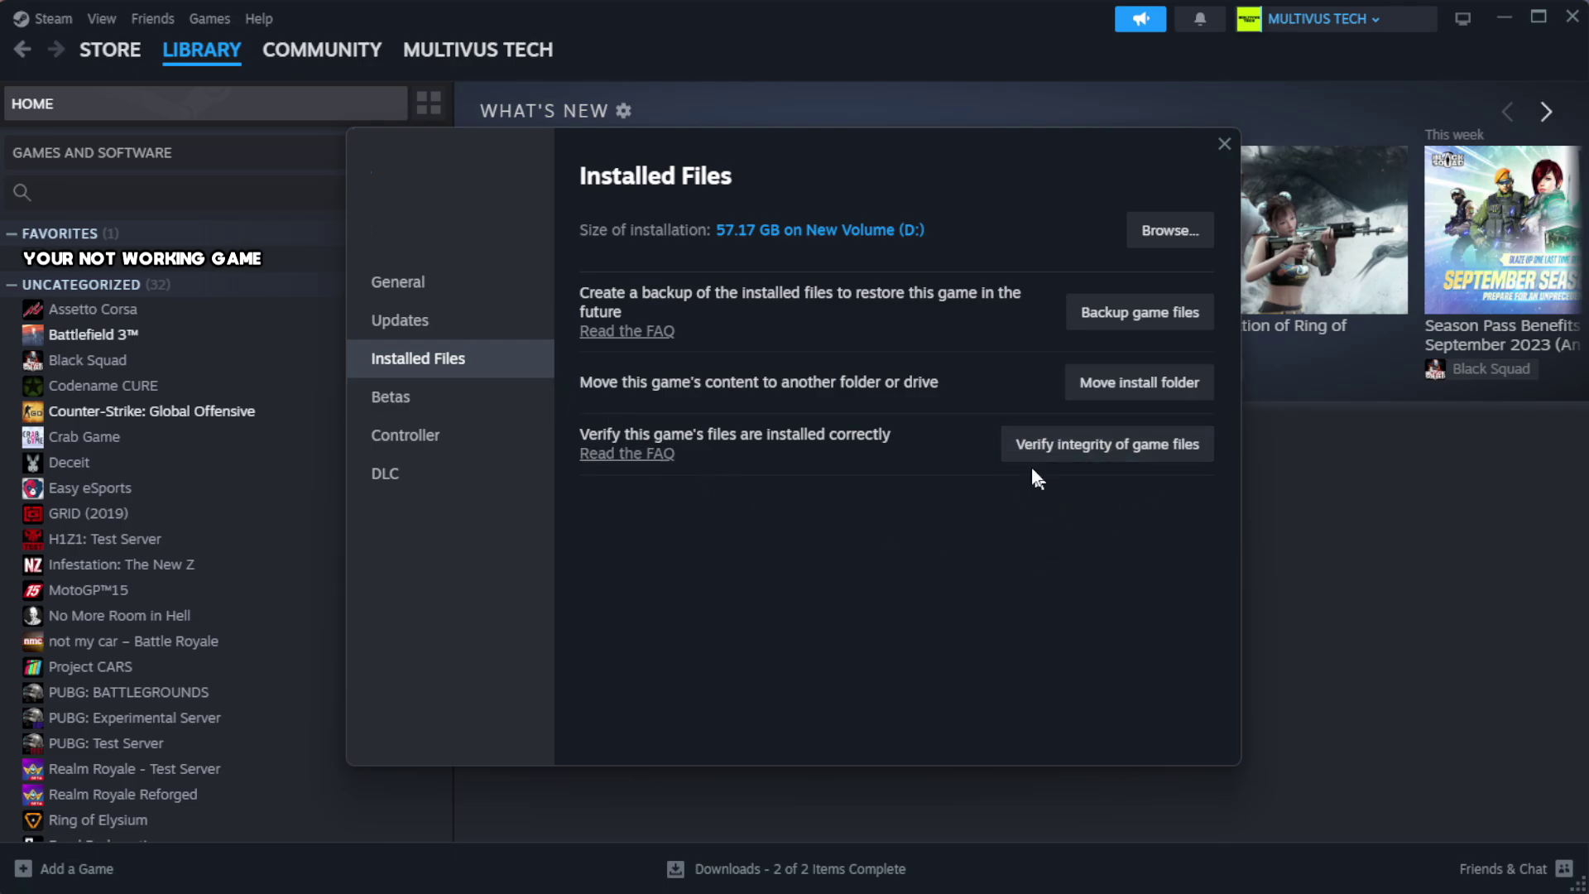
click(1116, 450)
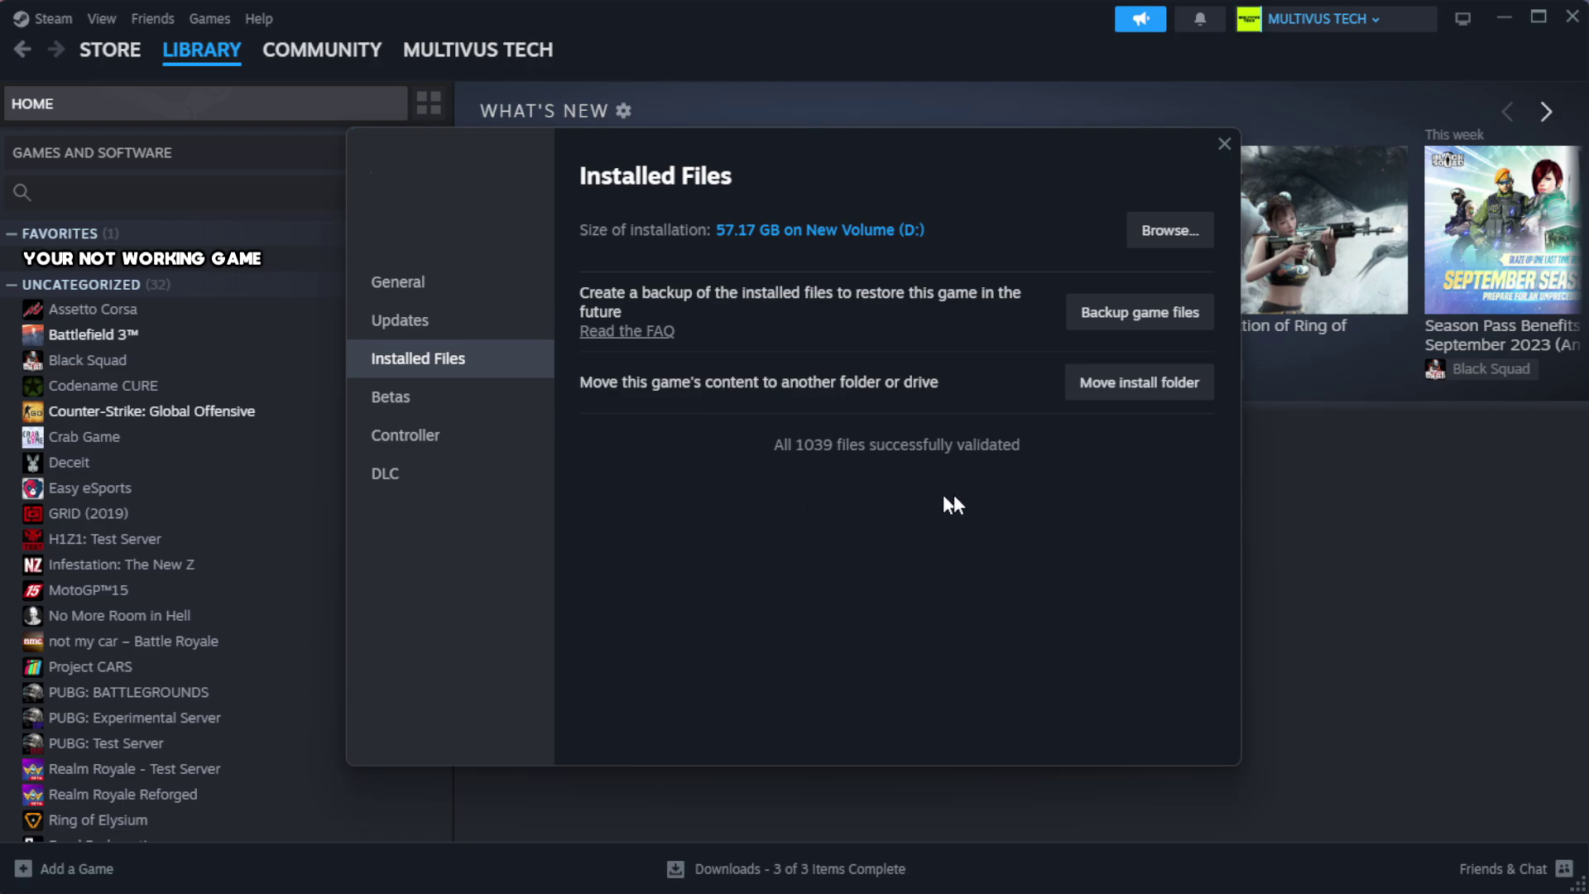
Open the game's install folder and the Properties of its YOUR NOT WORKING GAME shortcut
click(1165, 245)
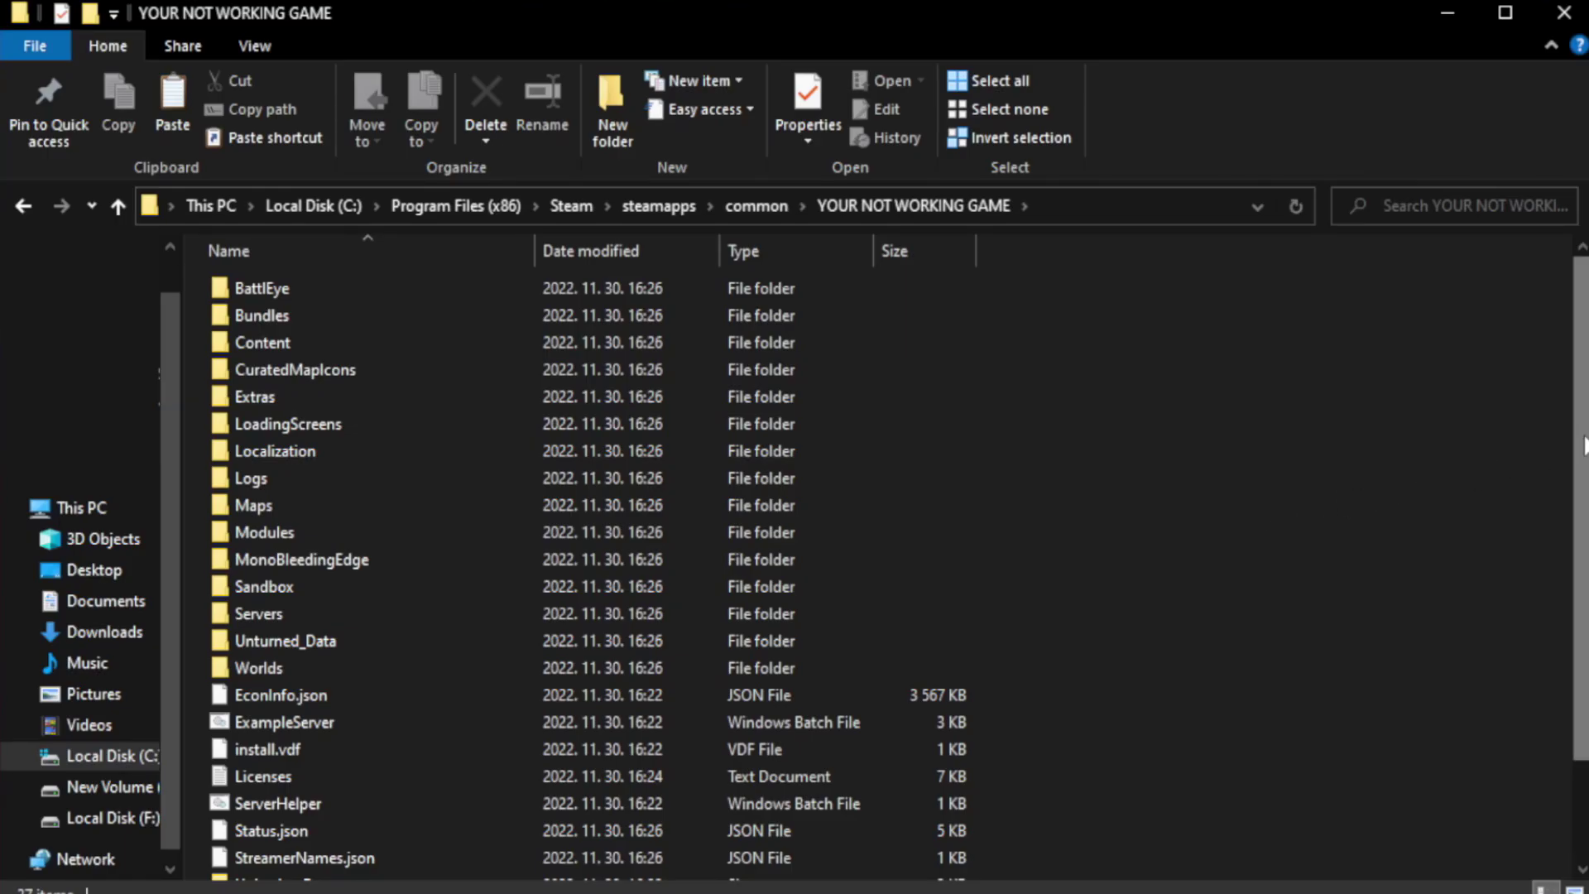
drag(1585, 492, 1587, 593)
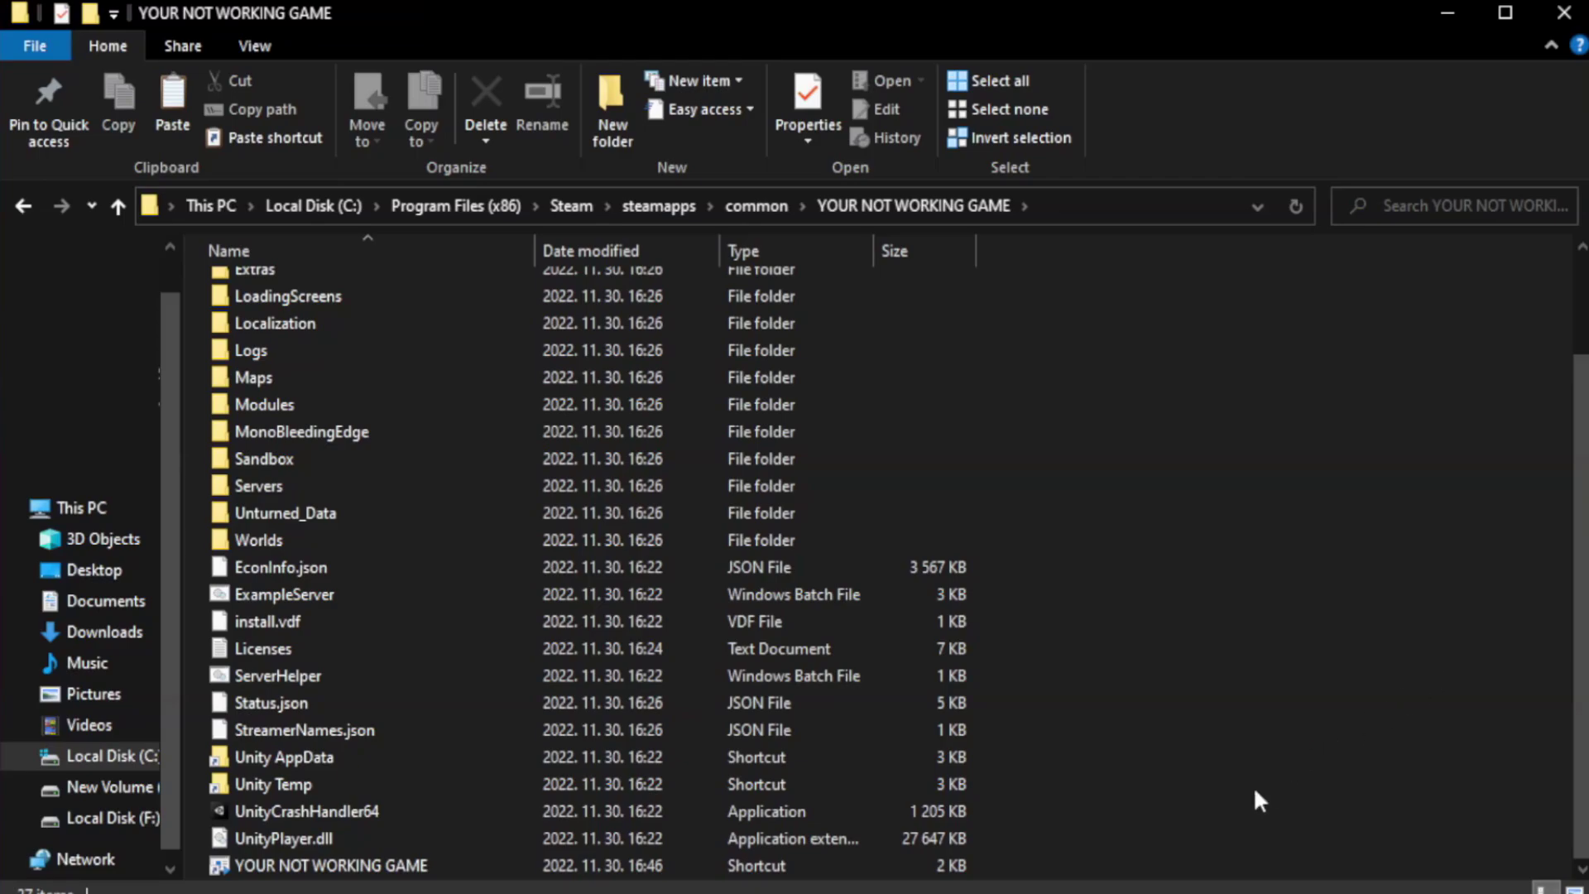
click(571, 865)
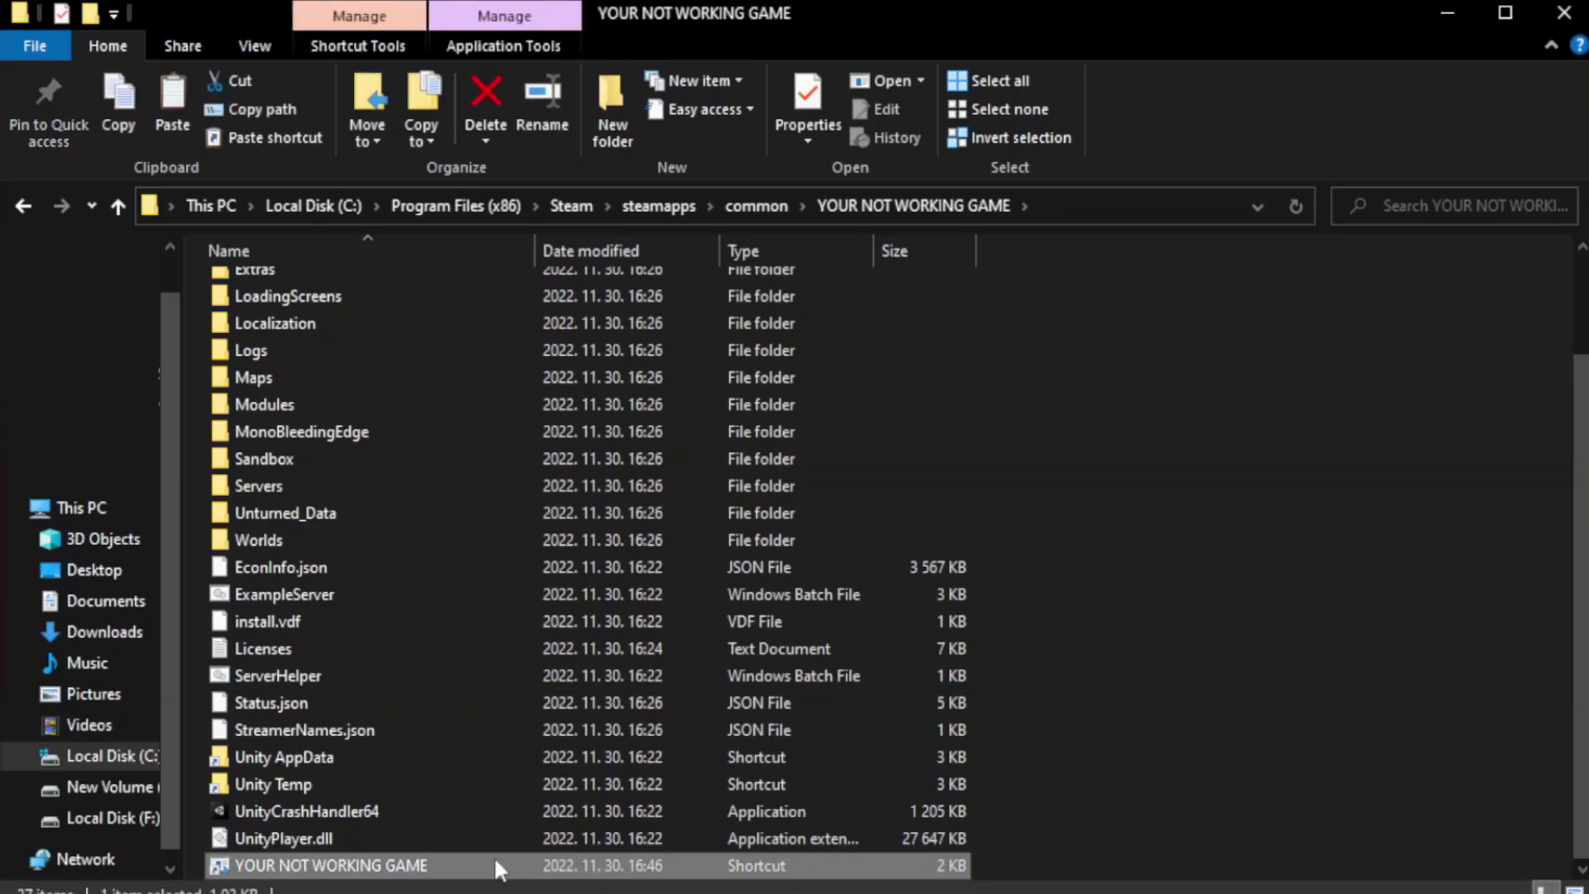
right_click(530, 866)
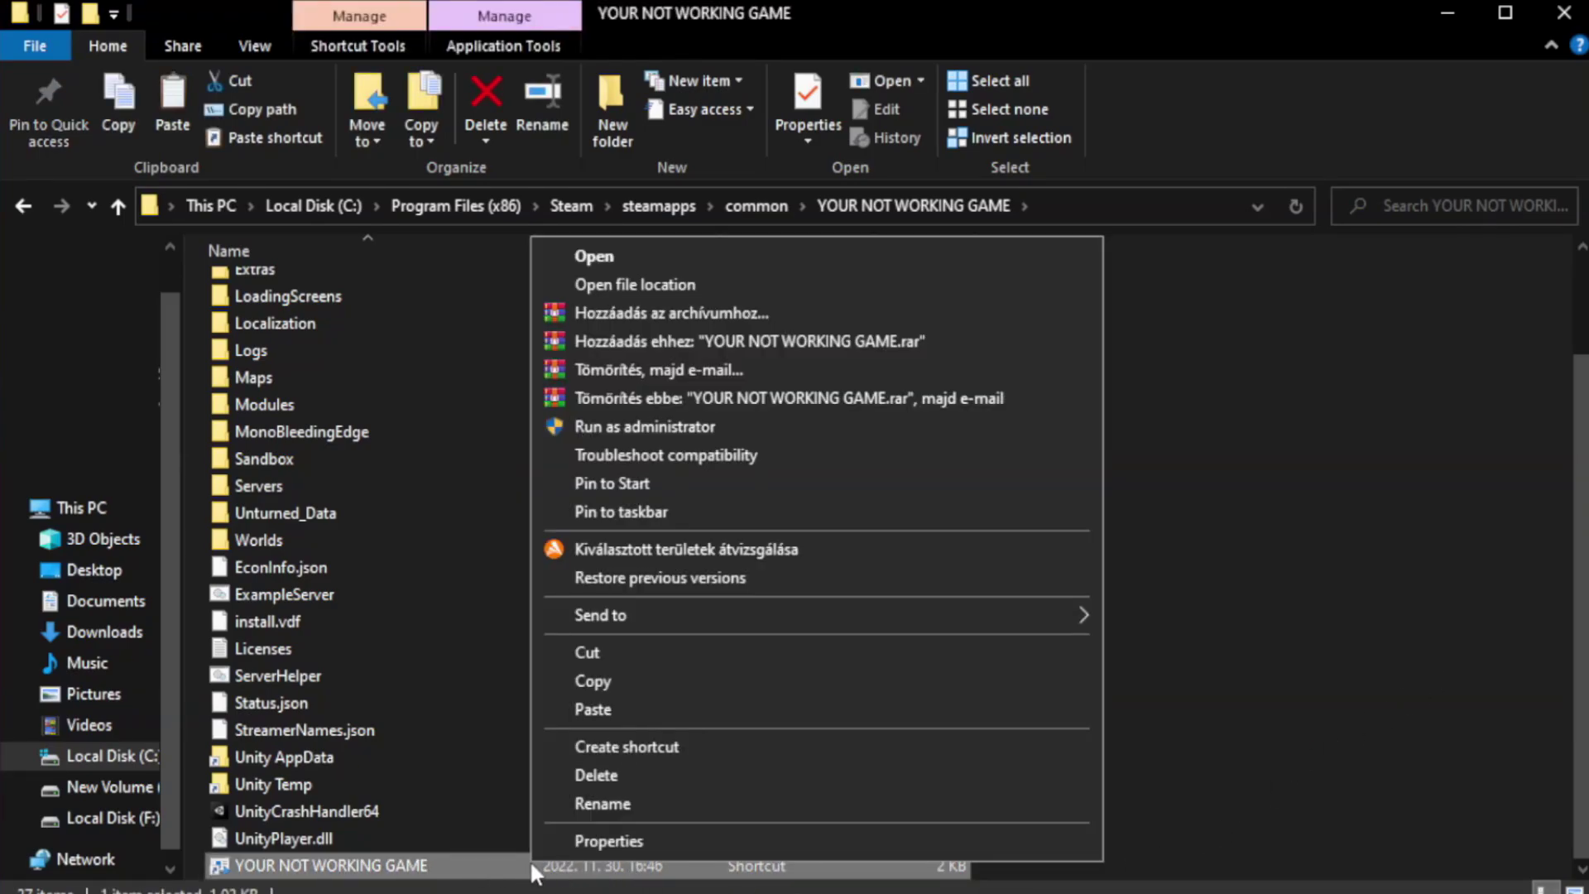
click(811, 836)
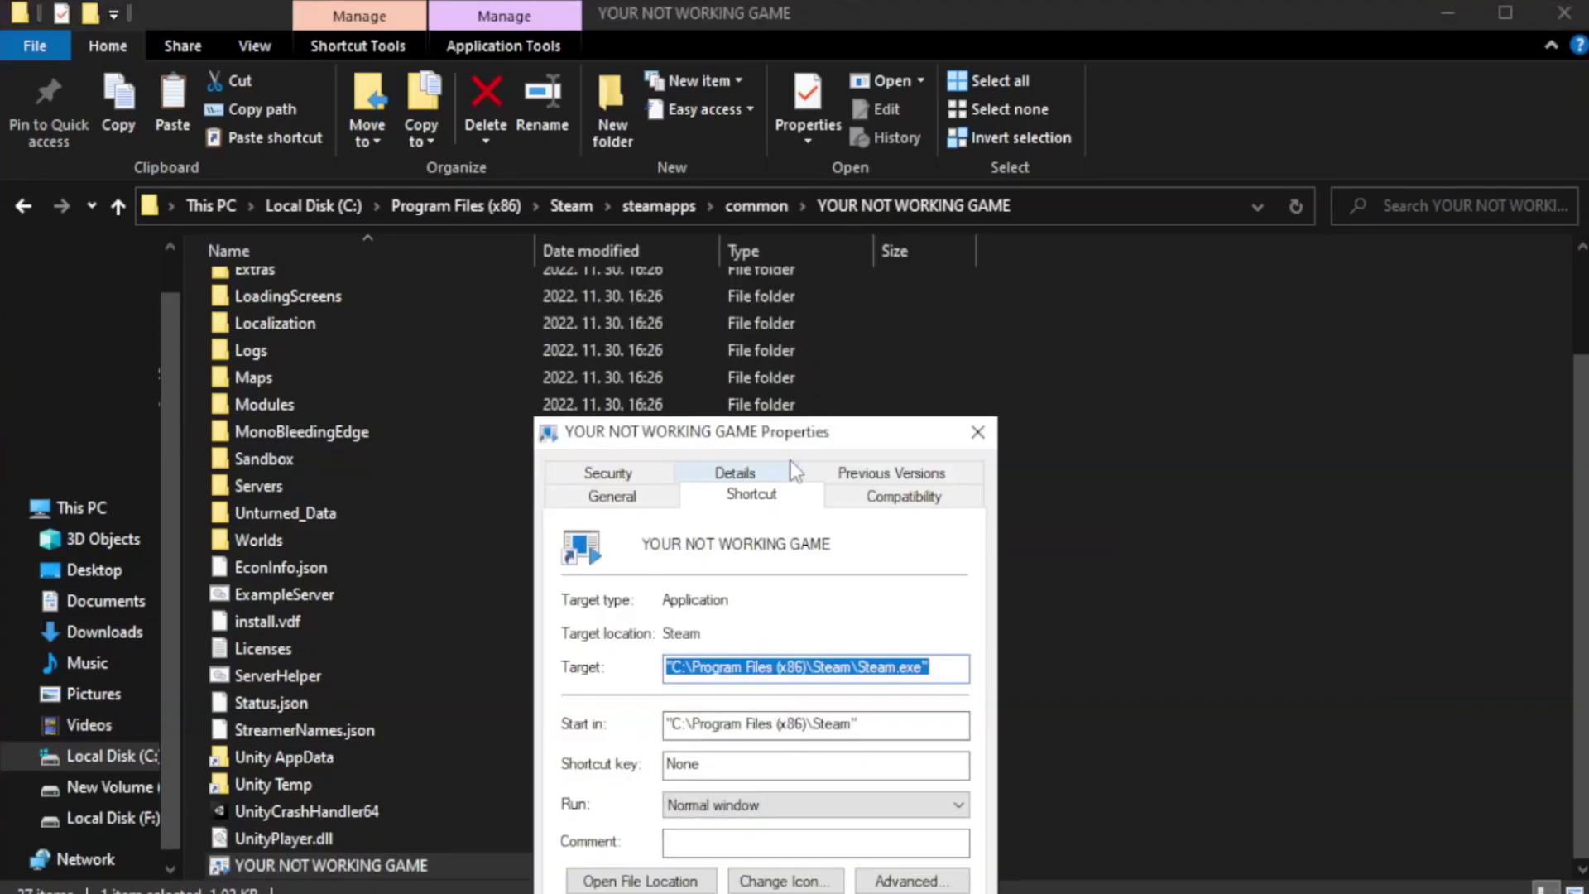
Set the shortcut to Windows 8 compatibility, run as administrator, fullscreen optimizations off, and save
drag(799, 442, 799, 163)
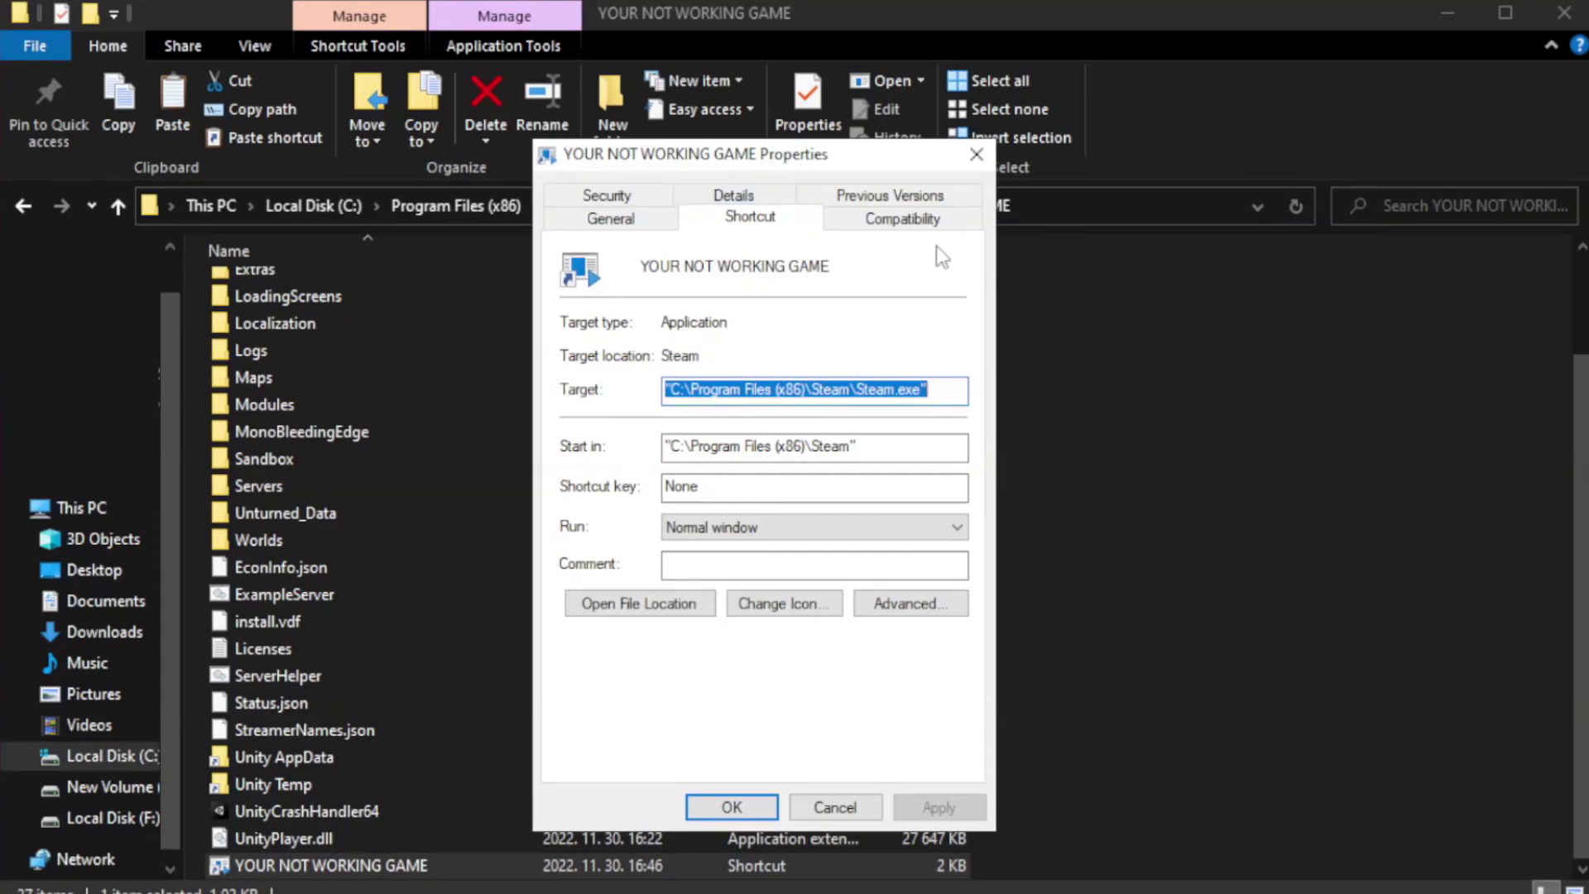
click(894, 223)
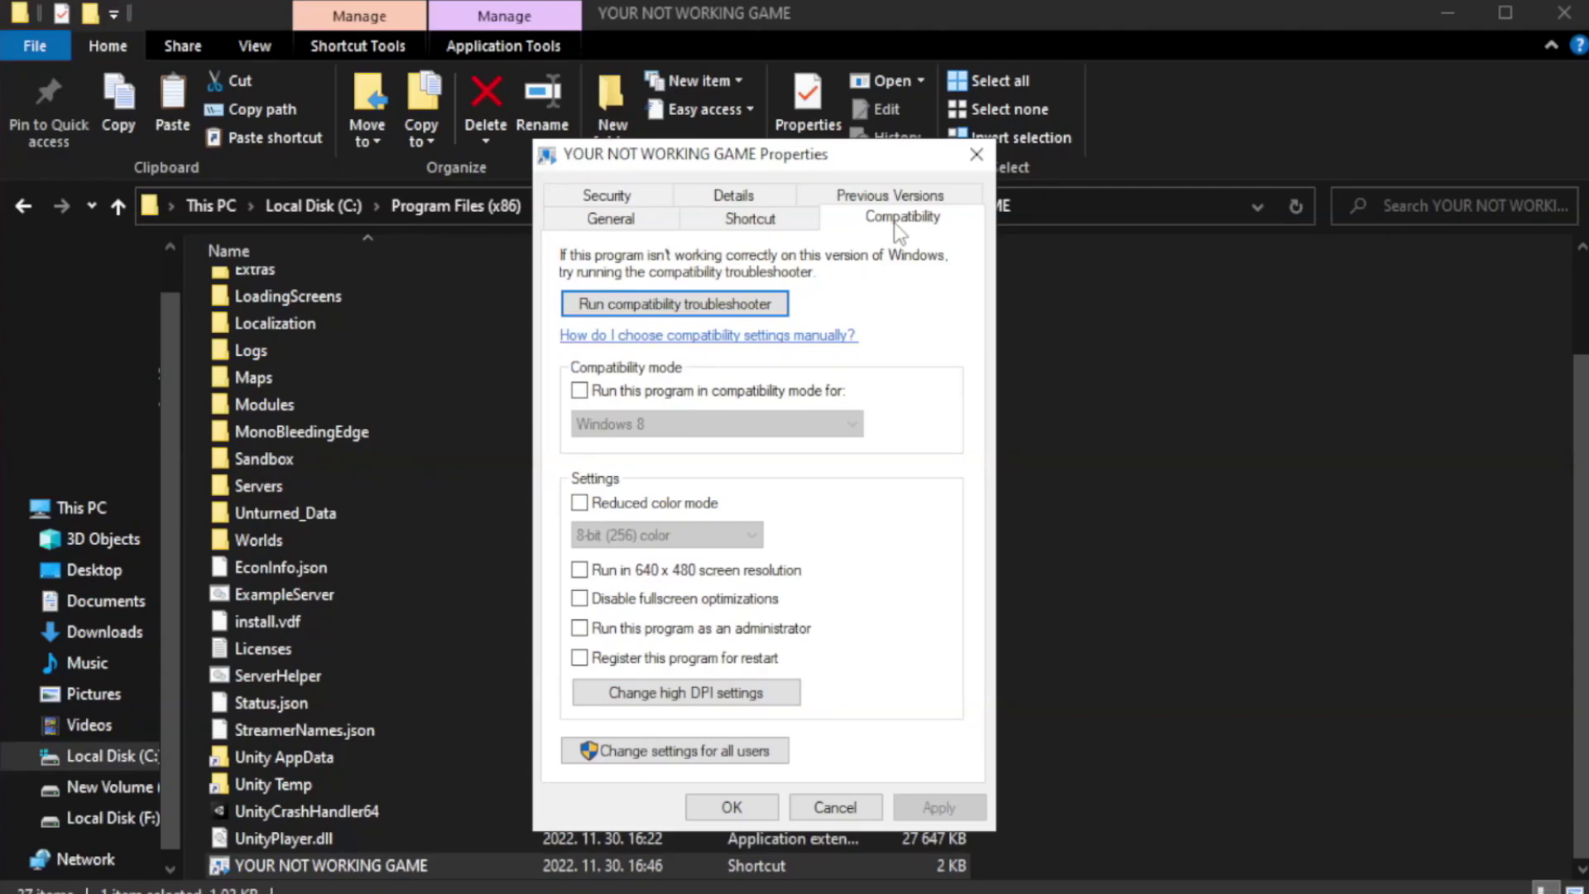
click(630, 393)
click(676, 421)
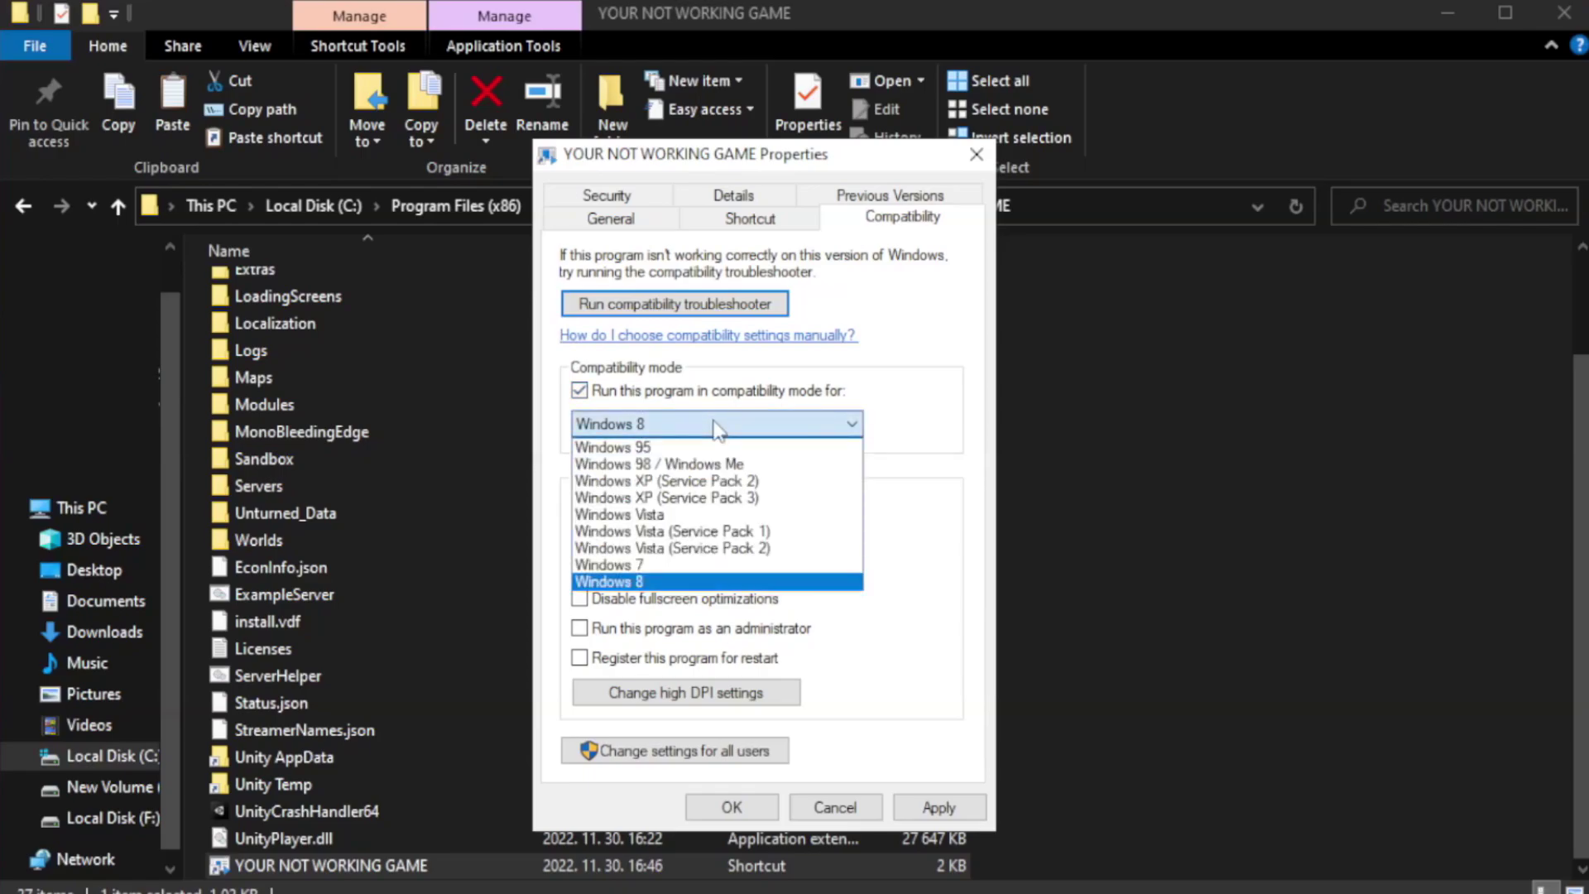
click(673, 581)
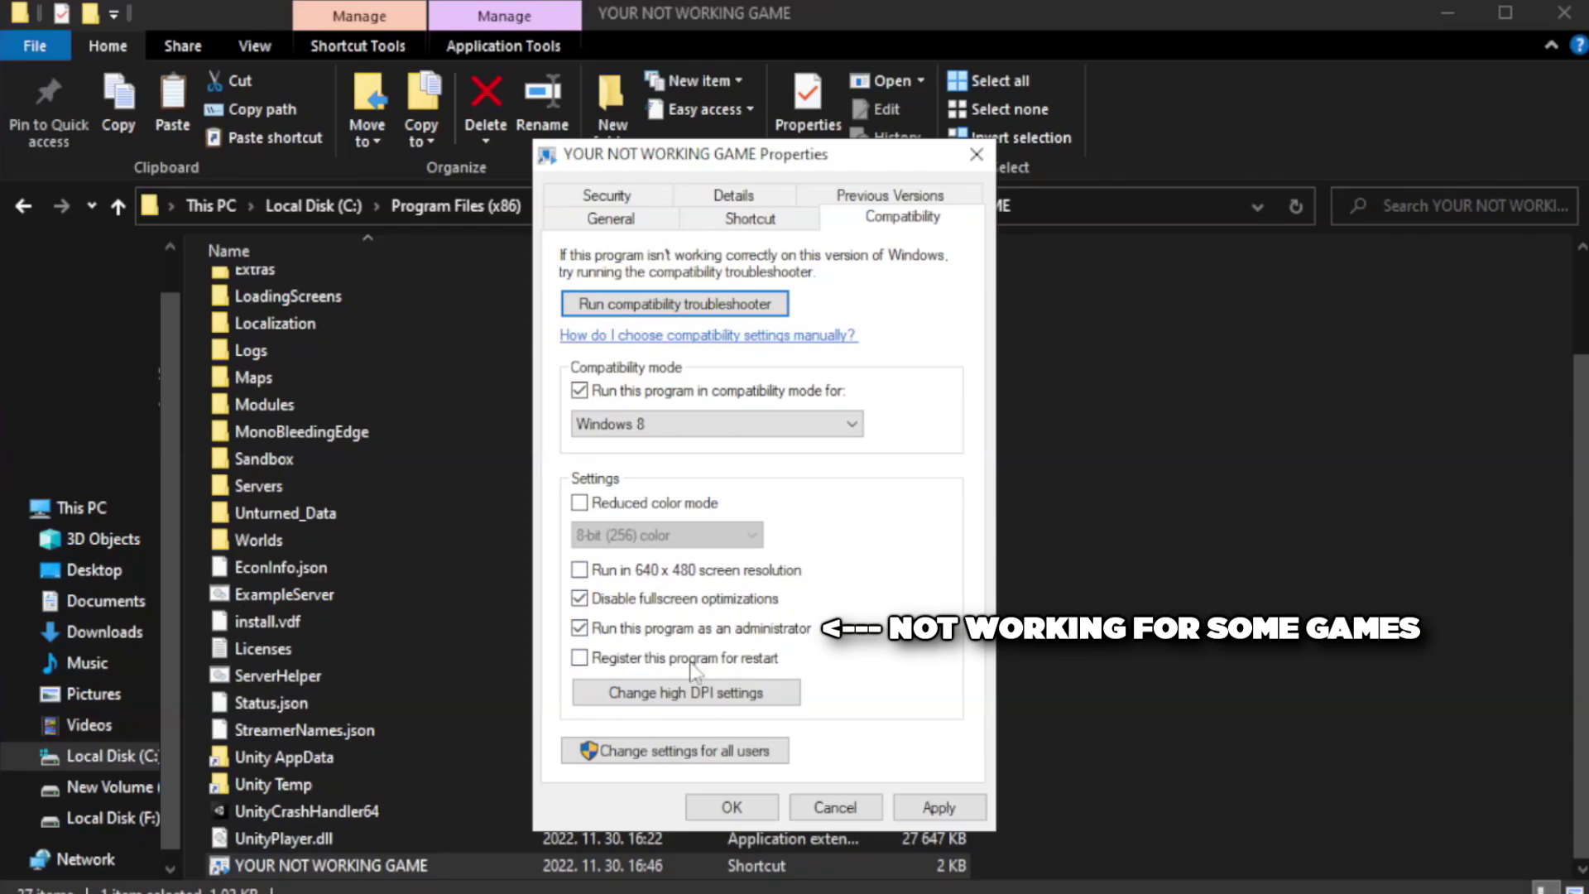
click(934, 815)
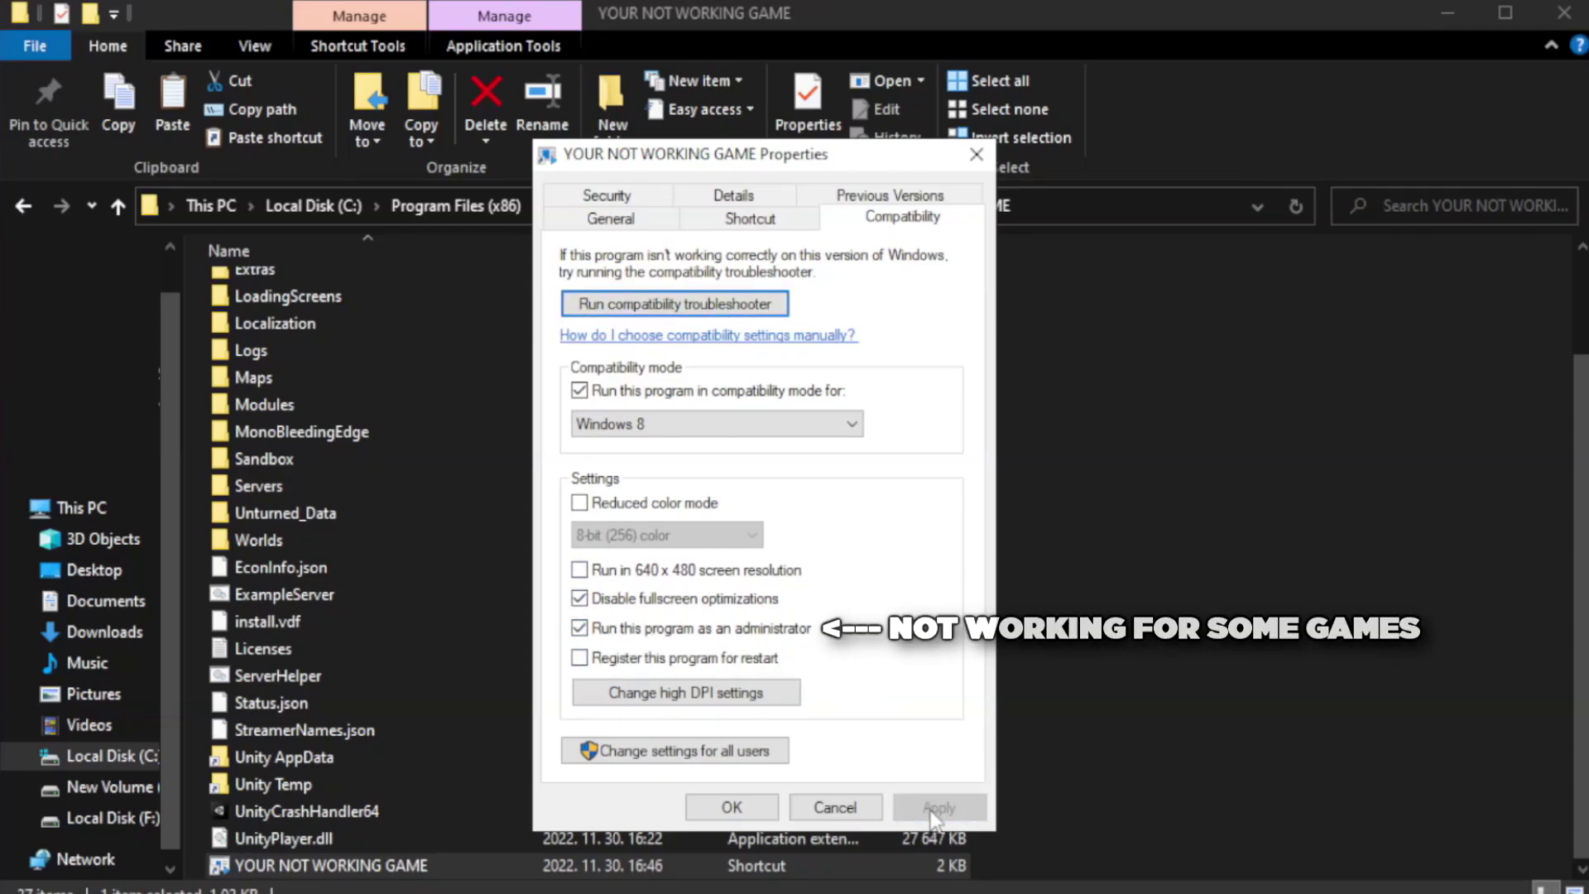
click(727, 811)
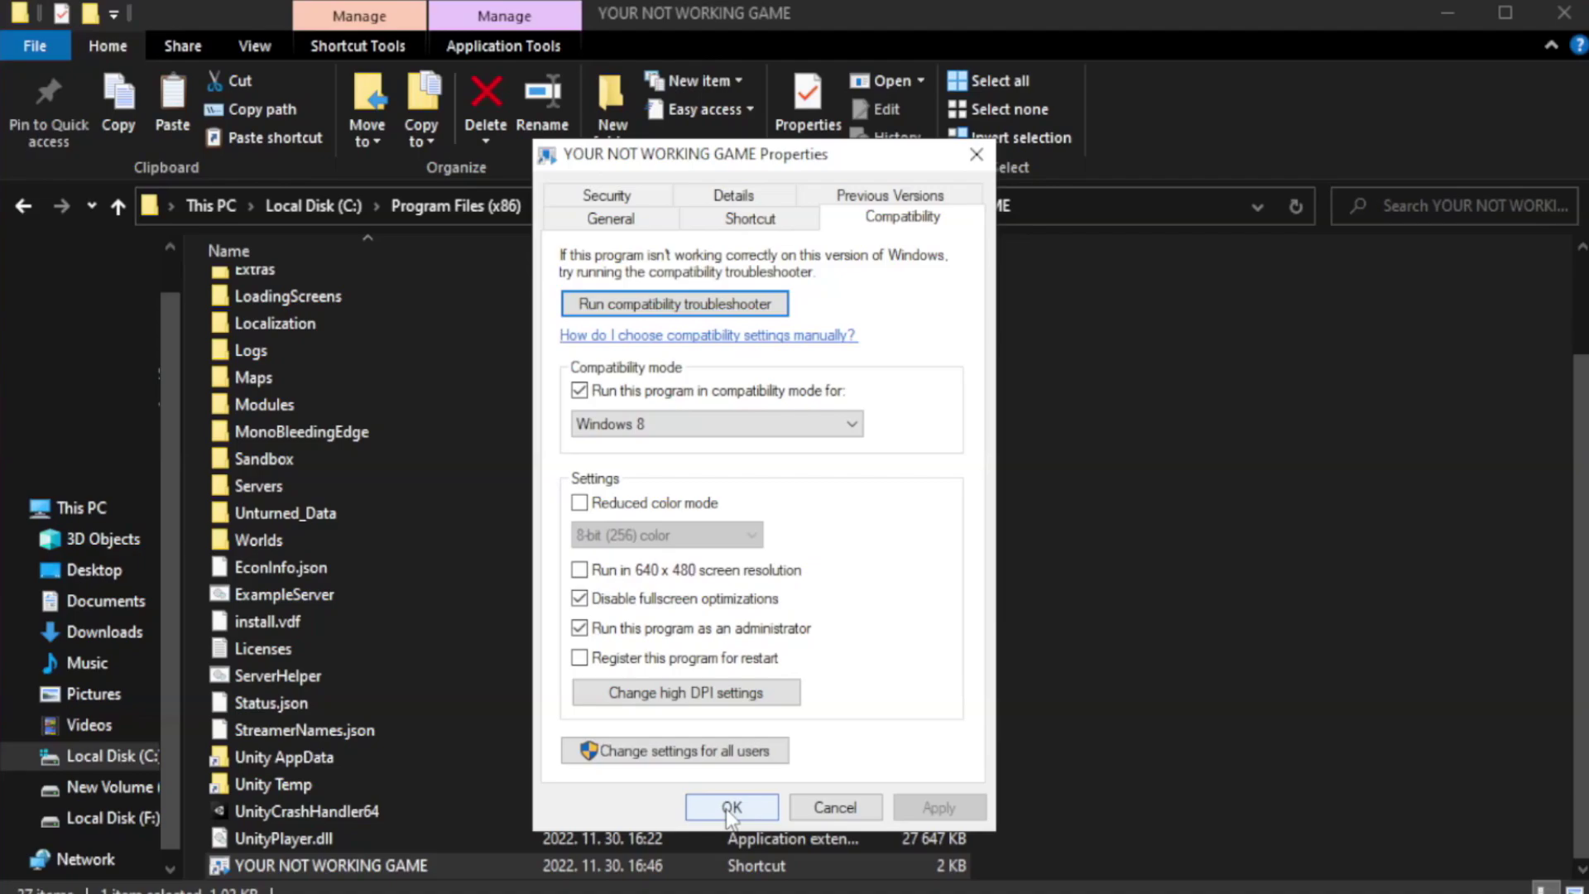
click(730, 810)
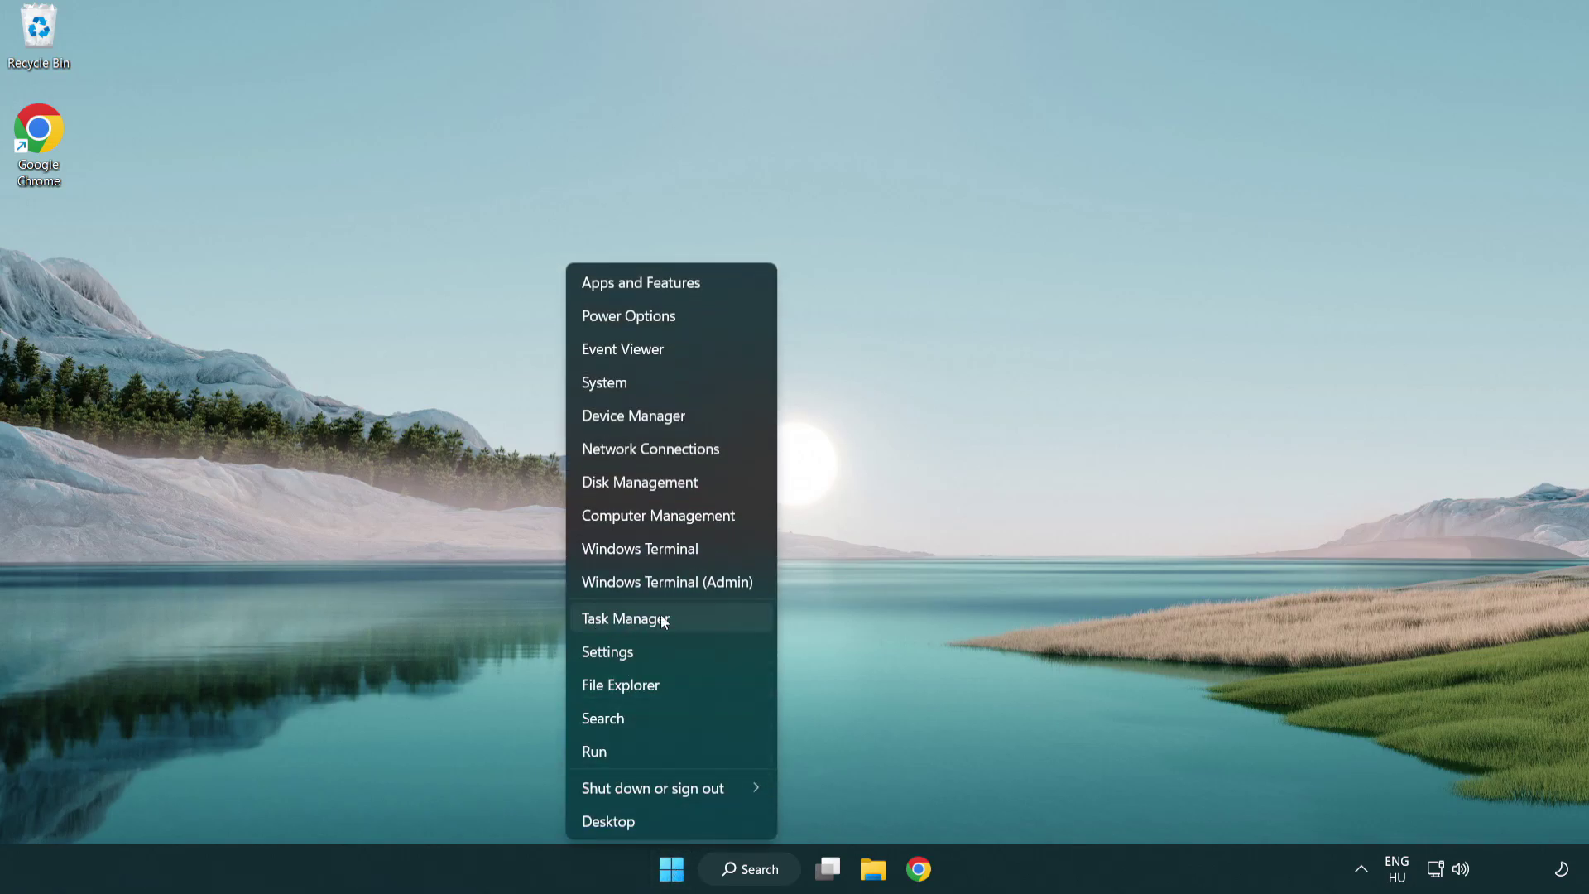
In Task Manager, disable Terminal, Phone Link, Cortana and Windows Security notification at startup, then close it
click(701, 620)
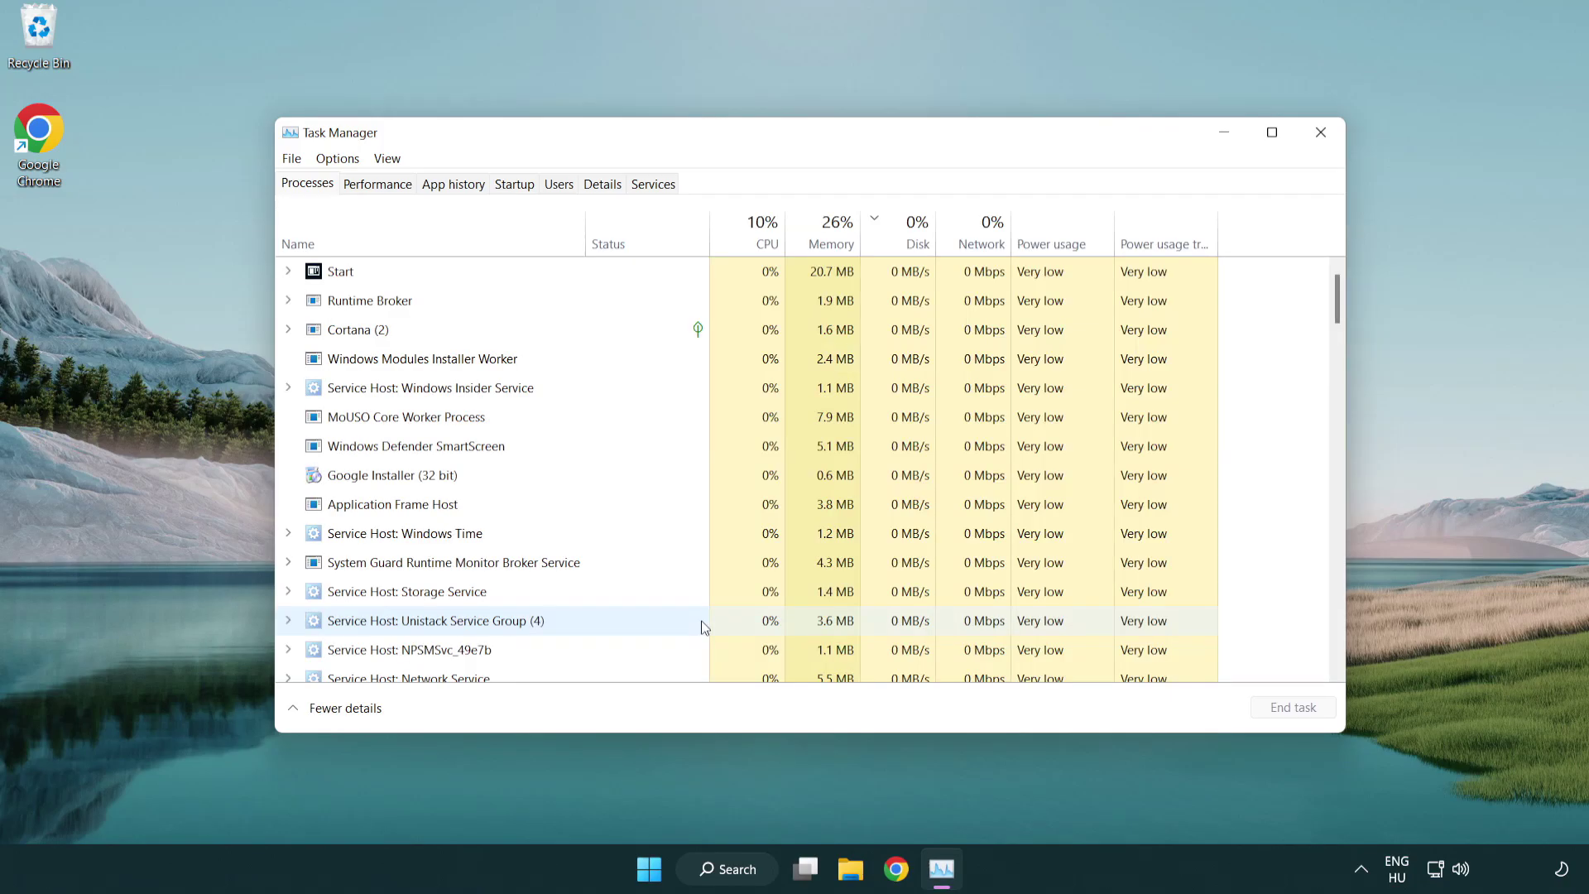
click(516, 184)
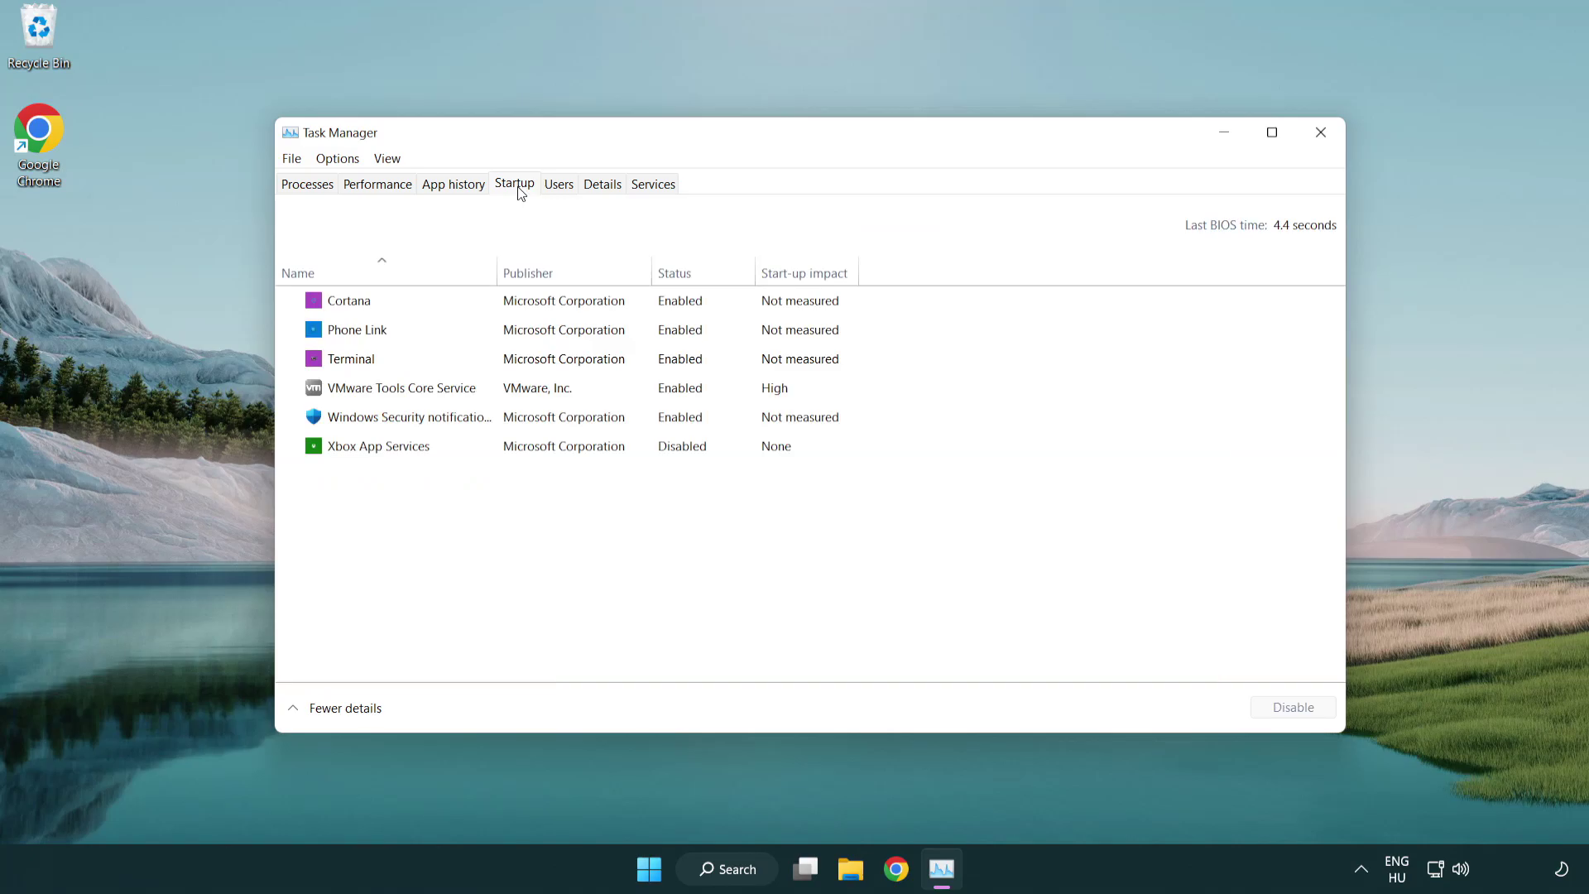
click(519, 362)
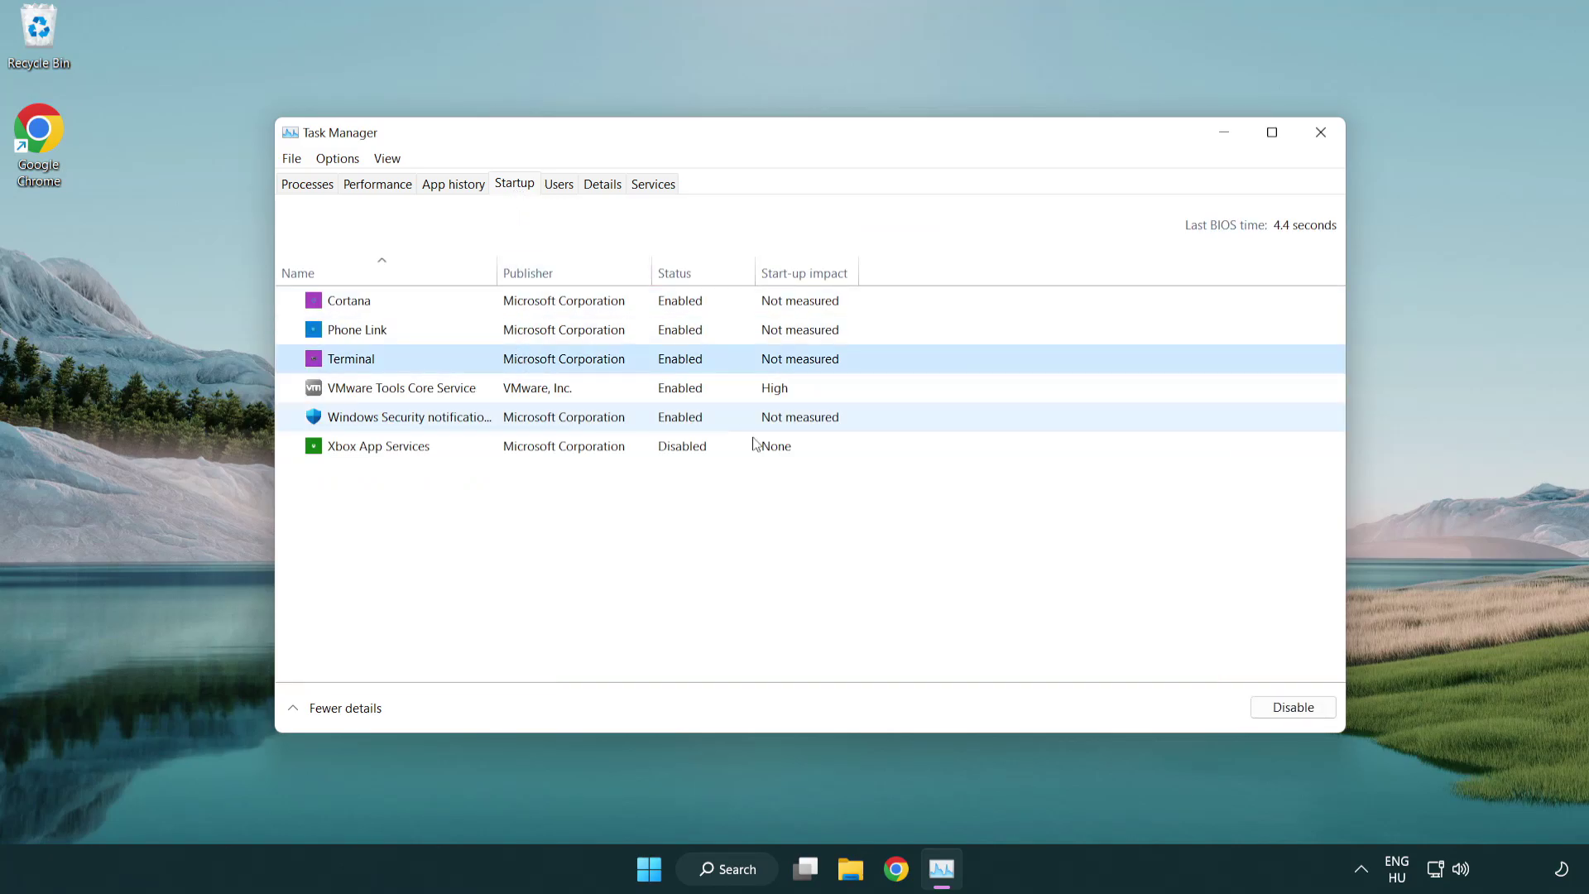
click(1265, 708)
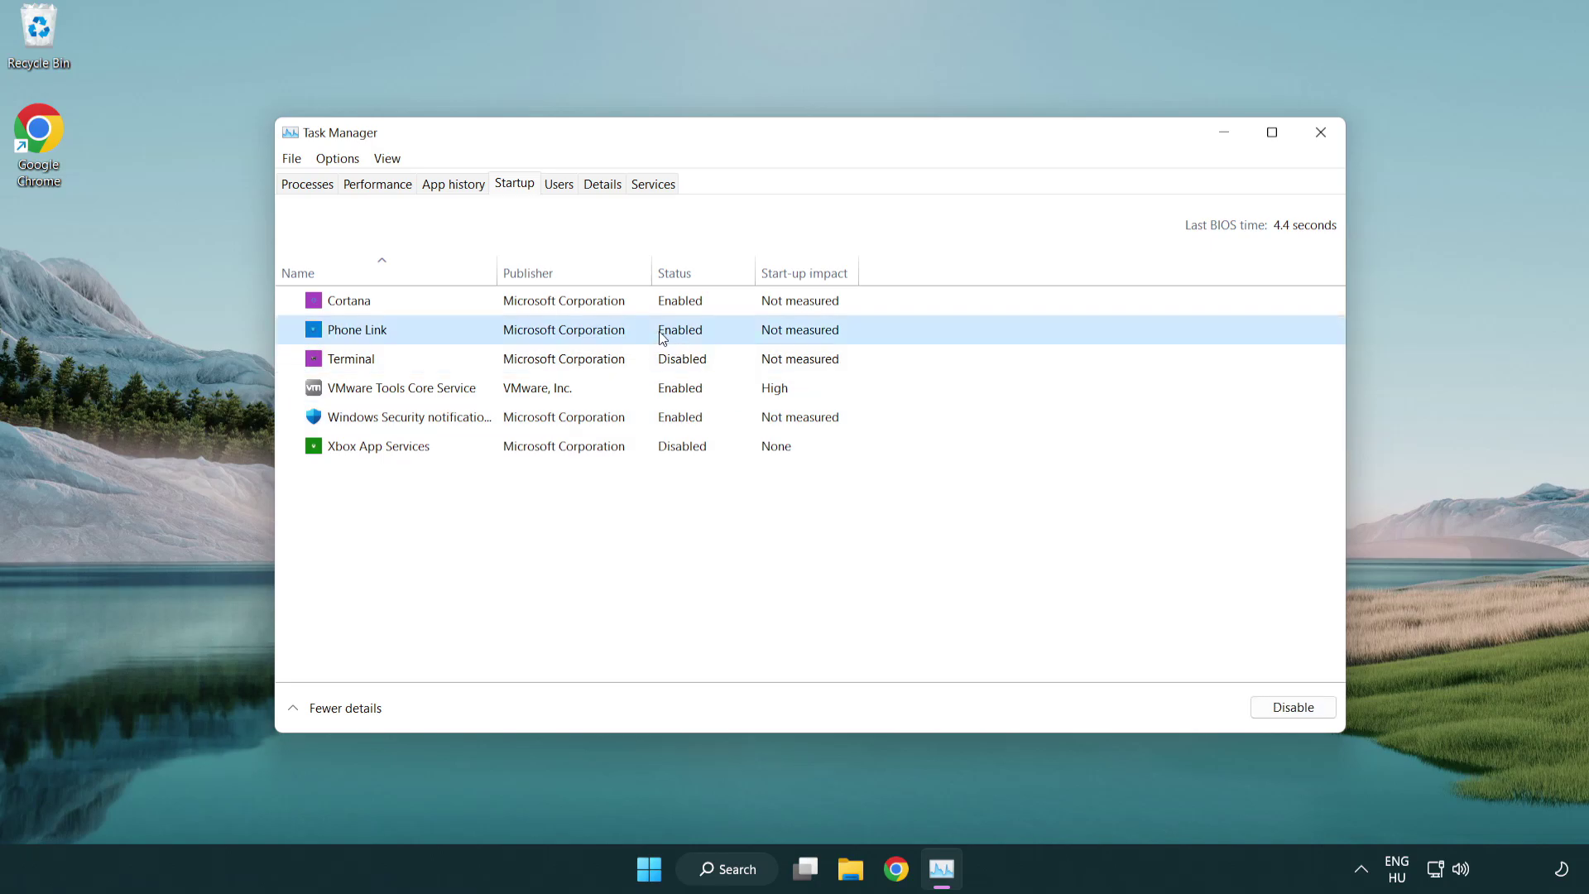
click(1292, 707)
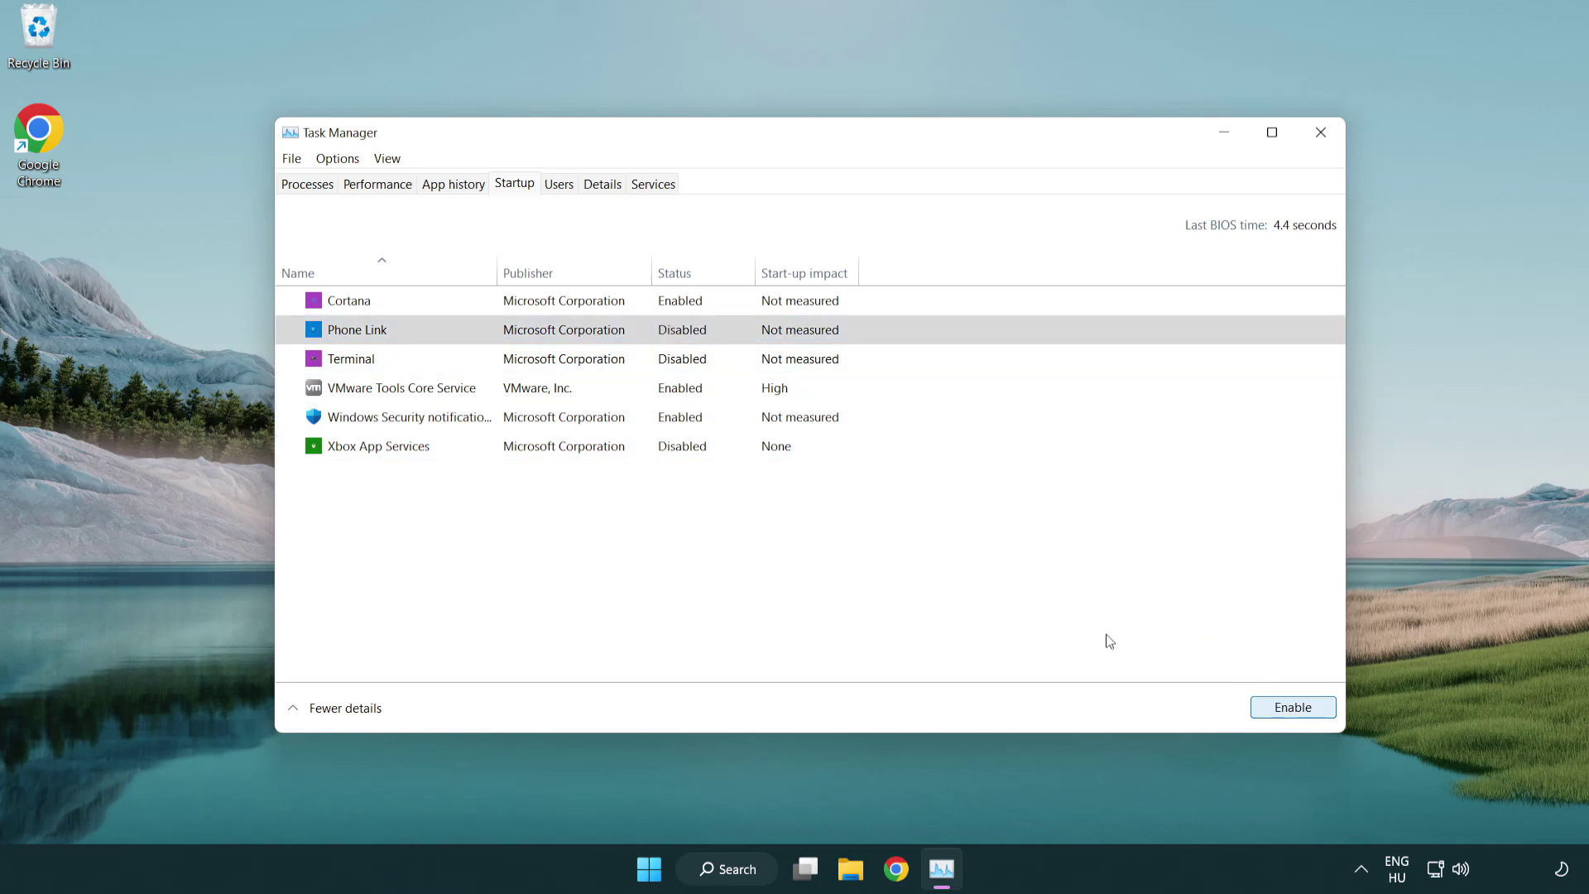
click(567, 309)
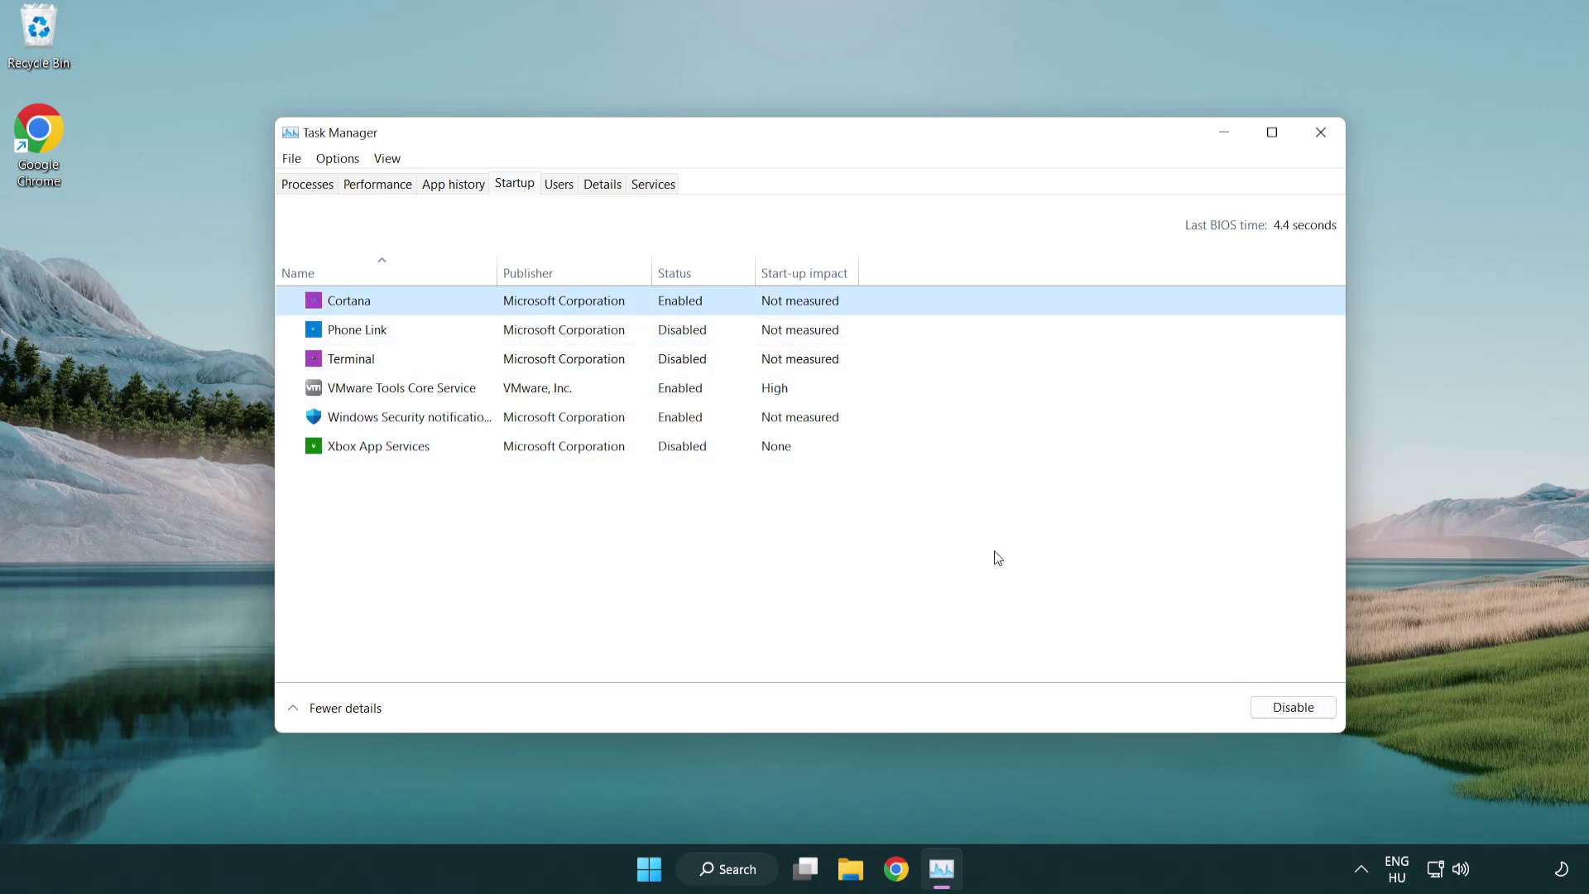
click(1293, 707)
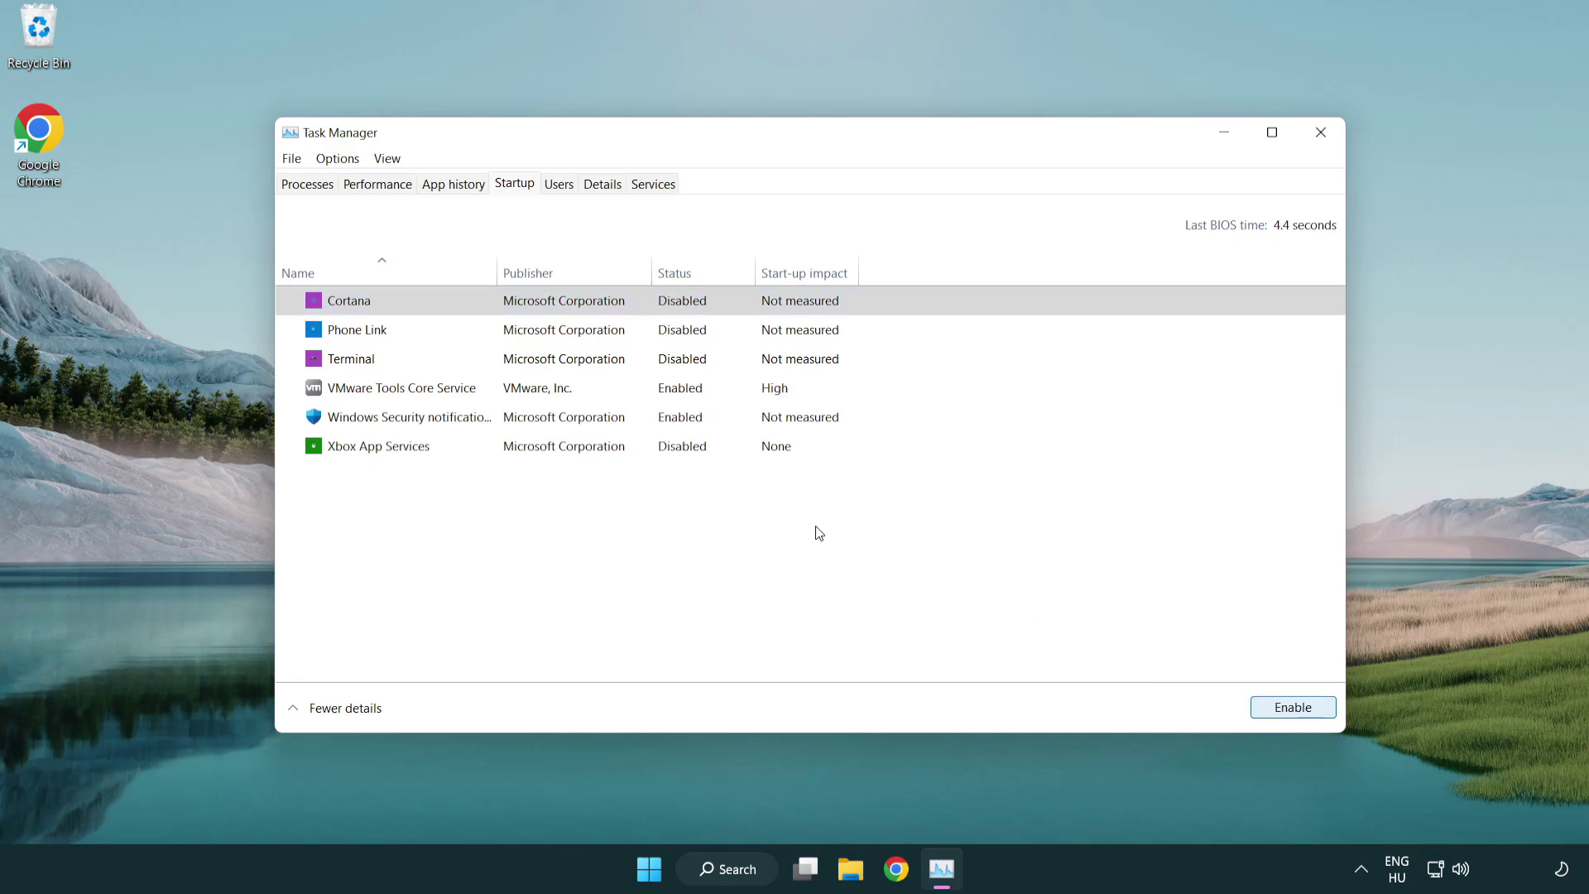
click(756, 425)
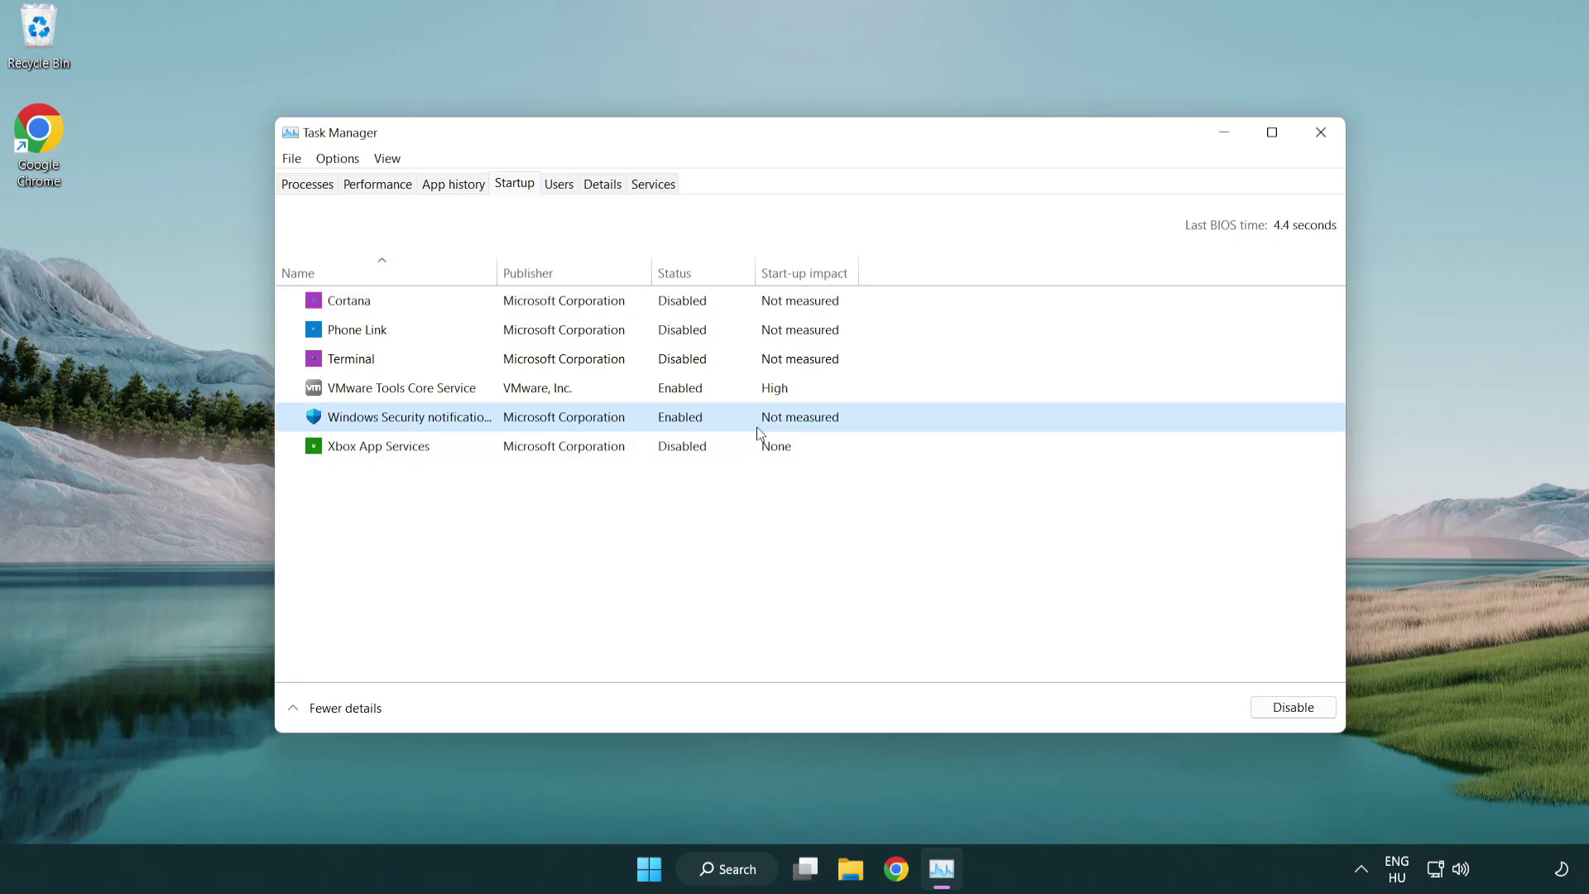
click(1285, 717)
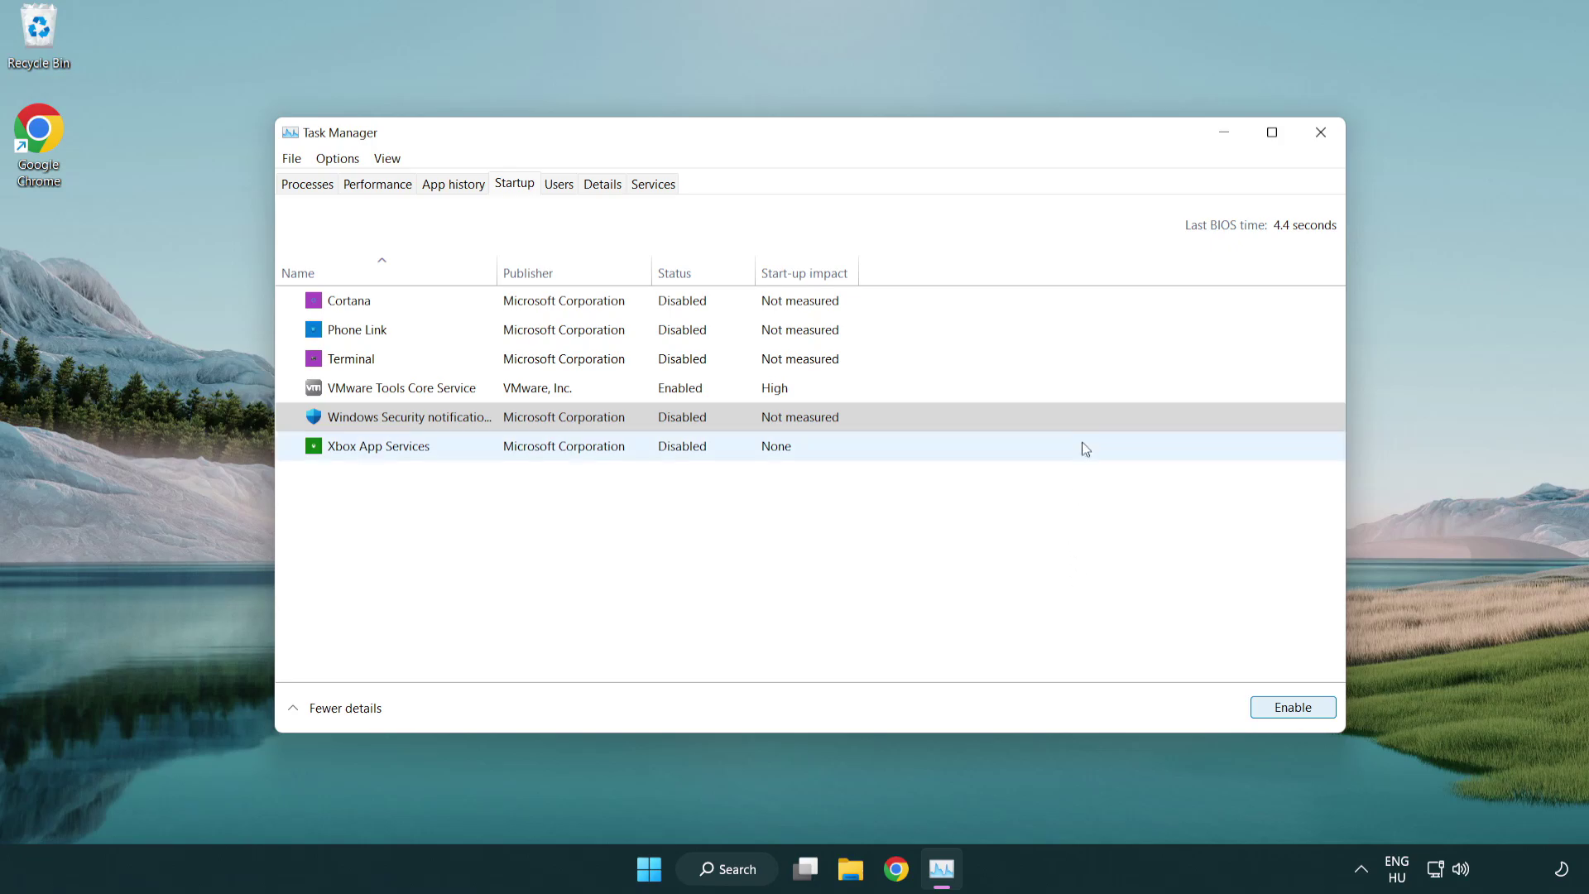
click(1321, 134)
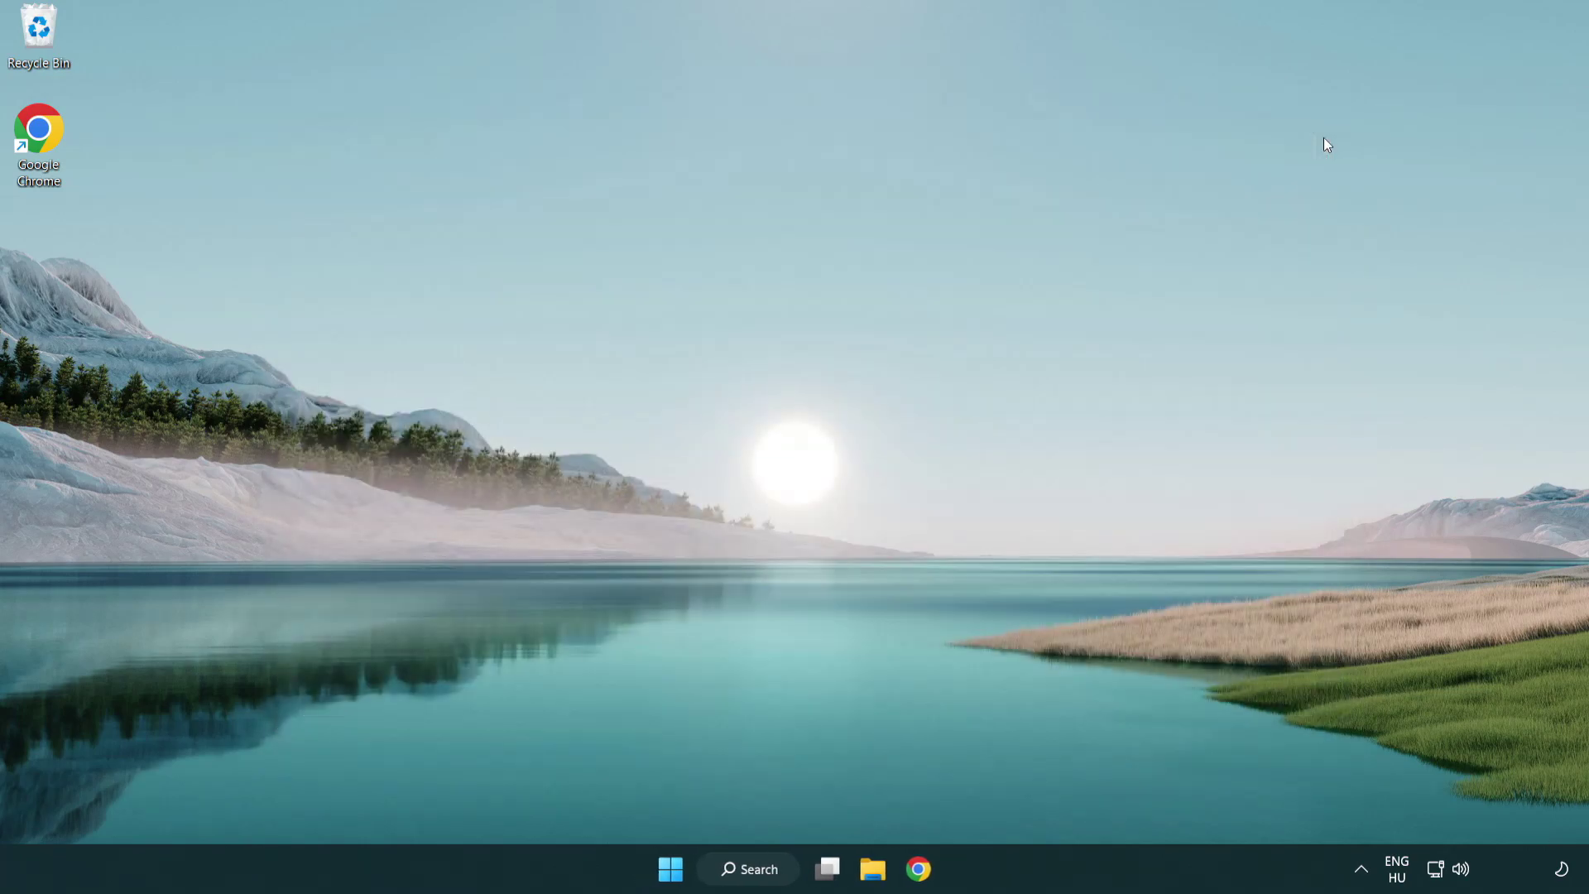
Return to Chrome and download the DirectX End-User Runtime Web Installer (dxwebsetup.exe)
click(919, 870)
scroll(660, 700, up, 2)
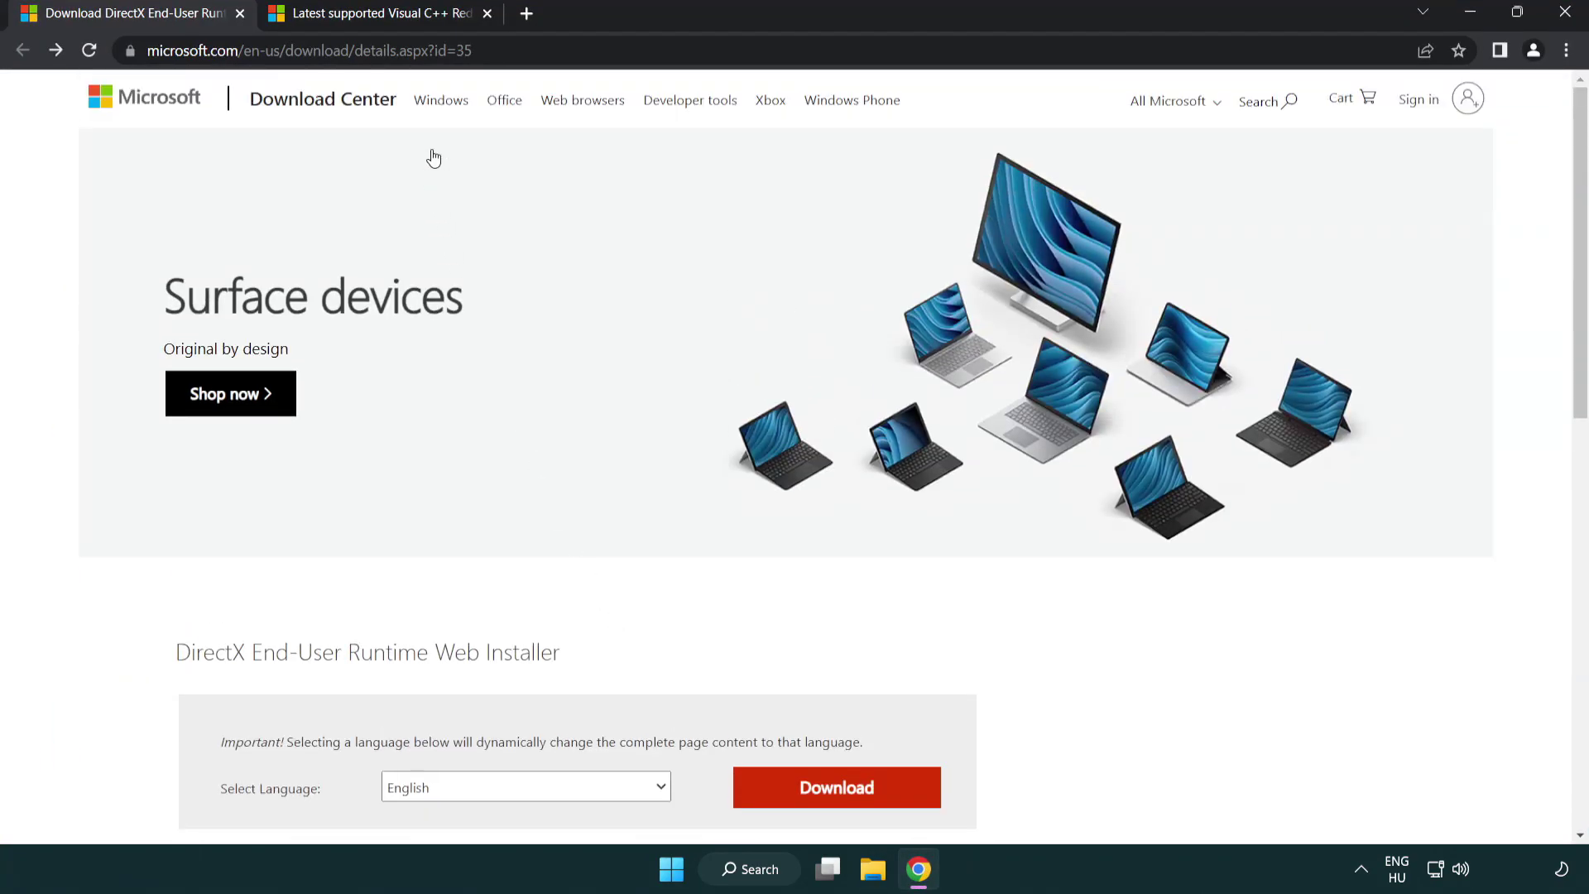
click(686, 58)
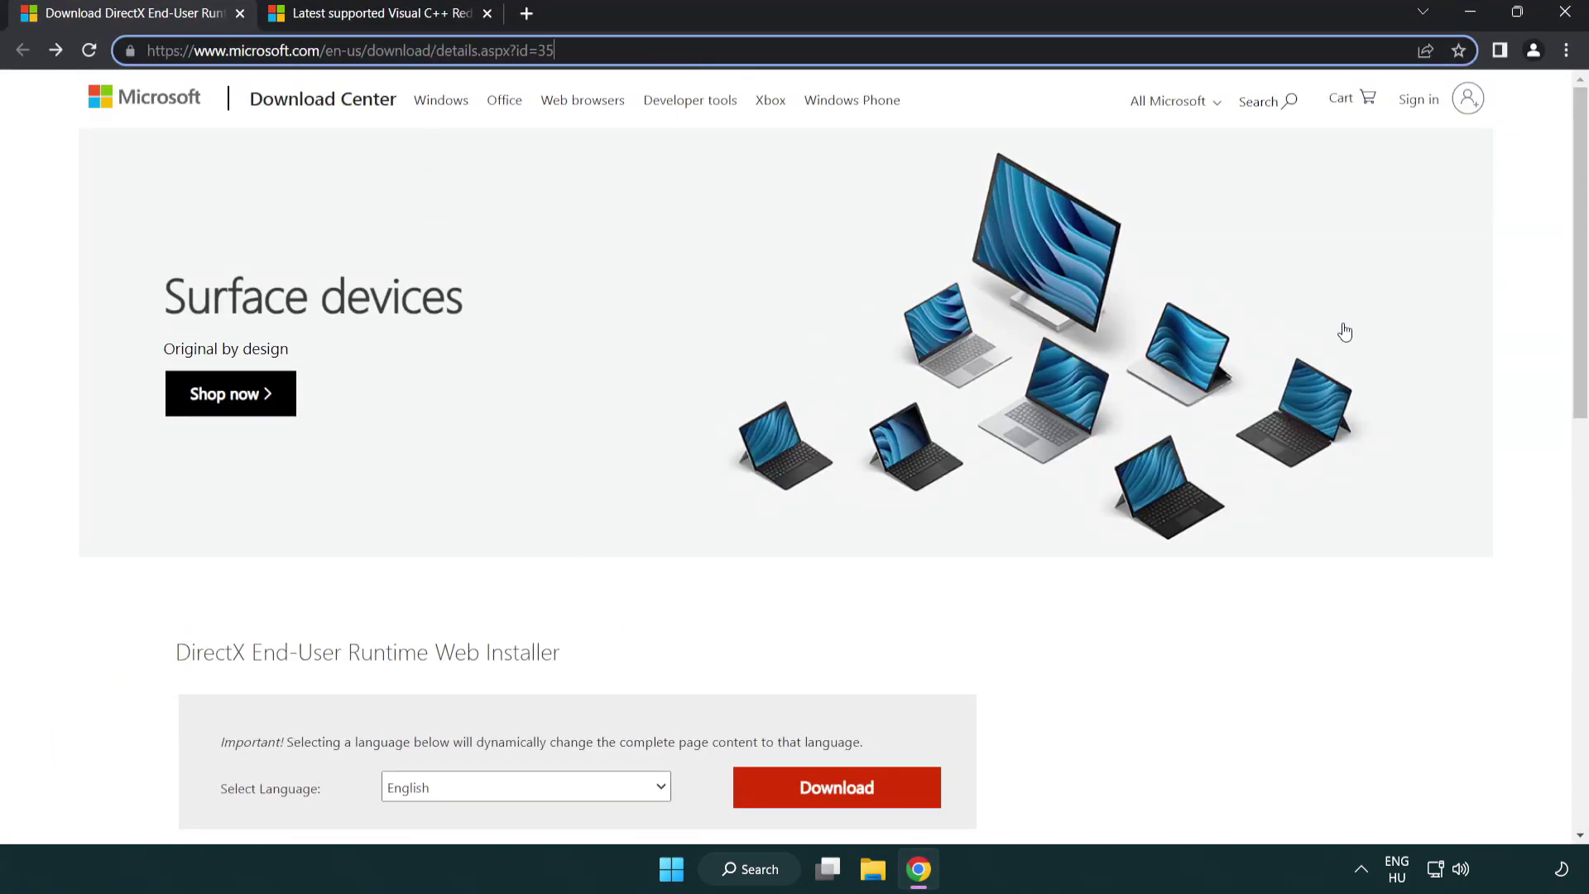
click(1520, 360)
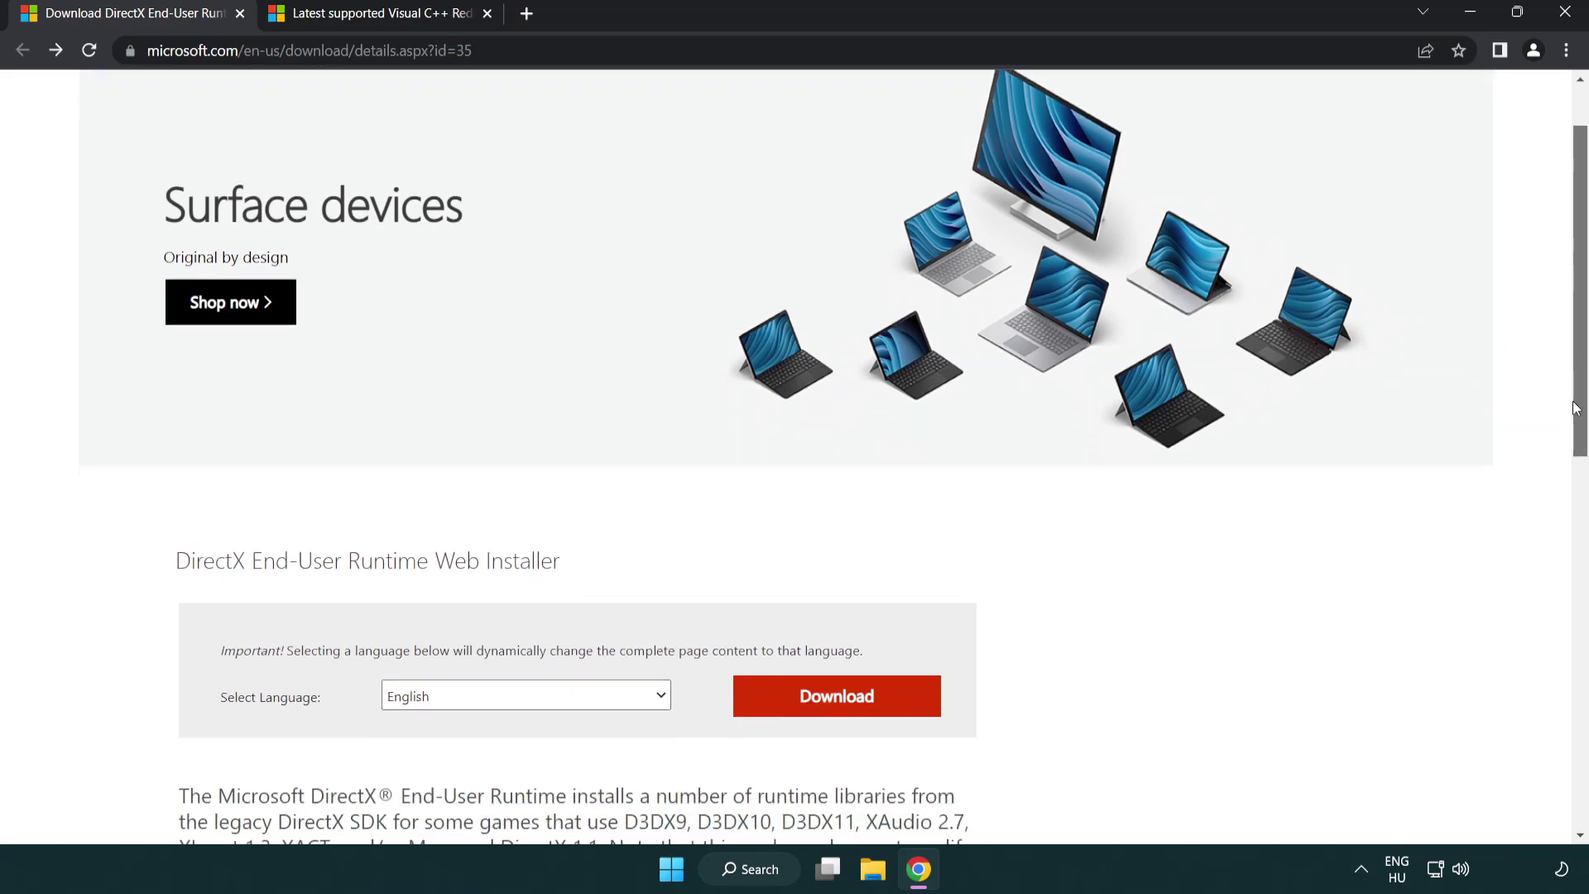
drag(1577, 360, 1574, 457)
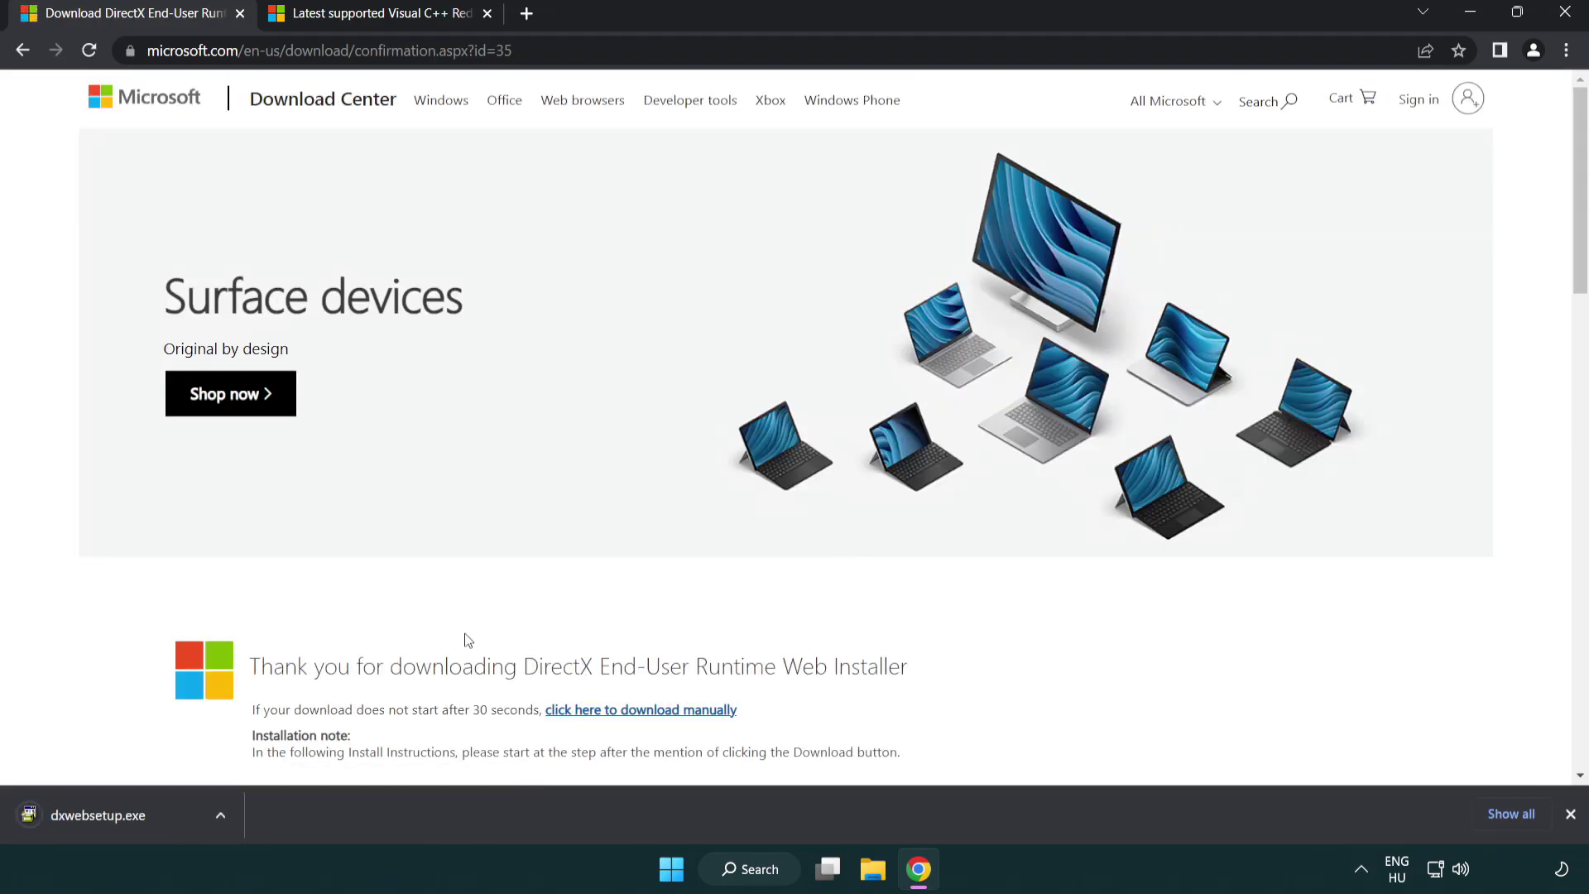
Run dxwebsetup.exe, accept the license, skip the Bing Bar offer and finish the wizard
click(104, 818)
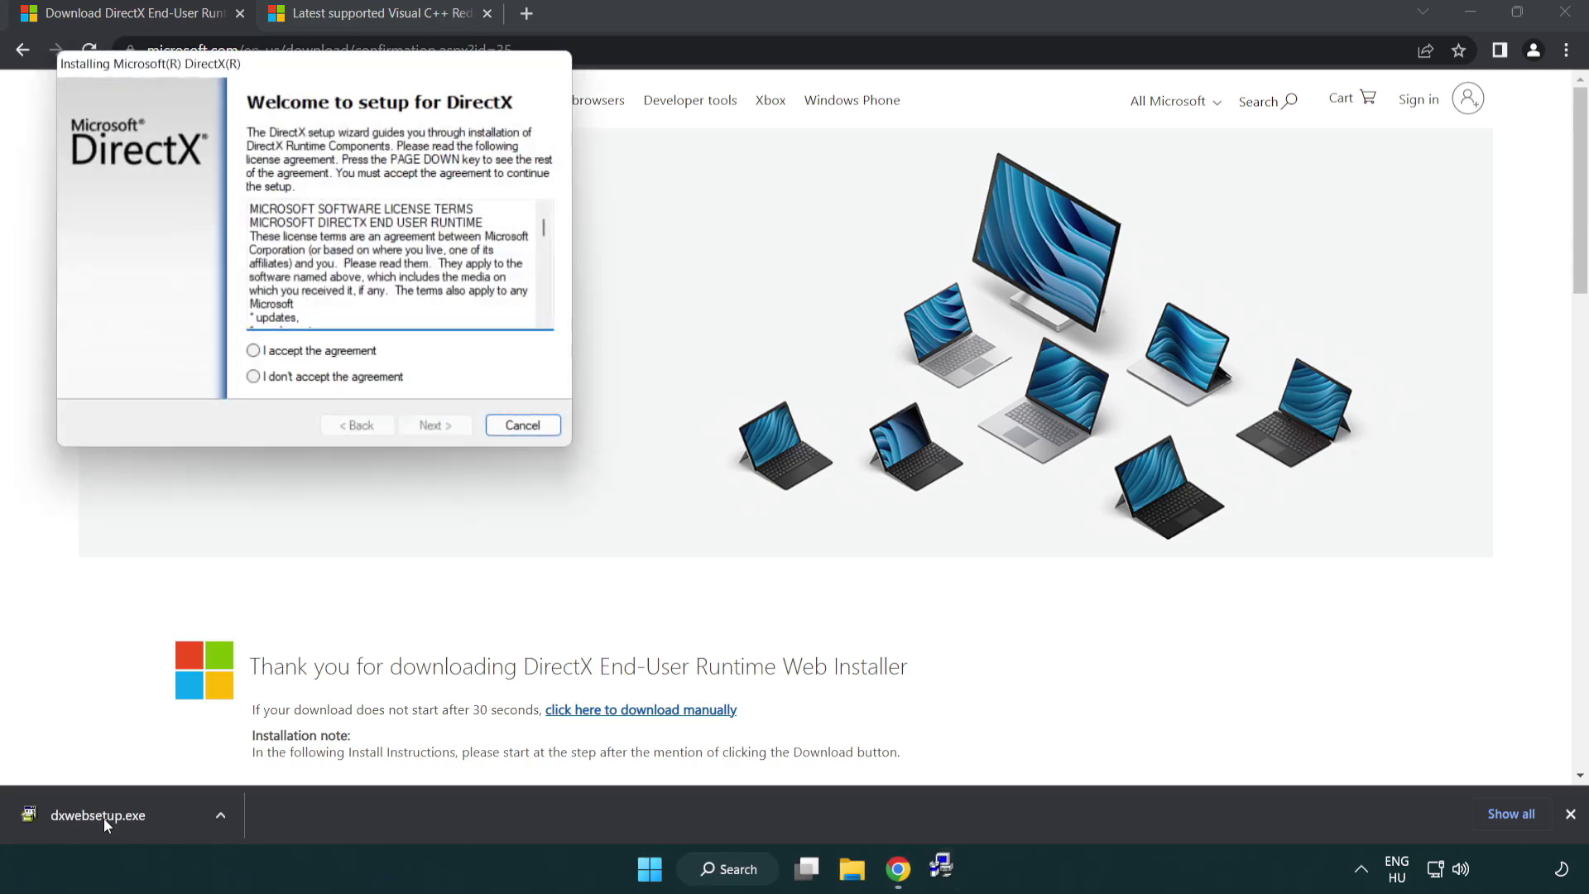
drag(240, 75, 698, 252)
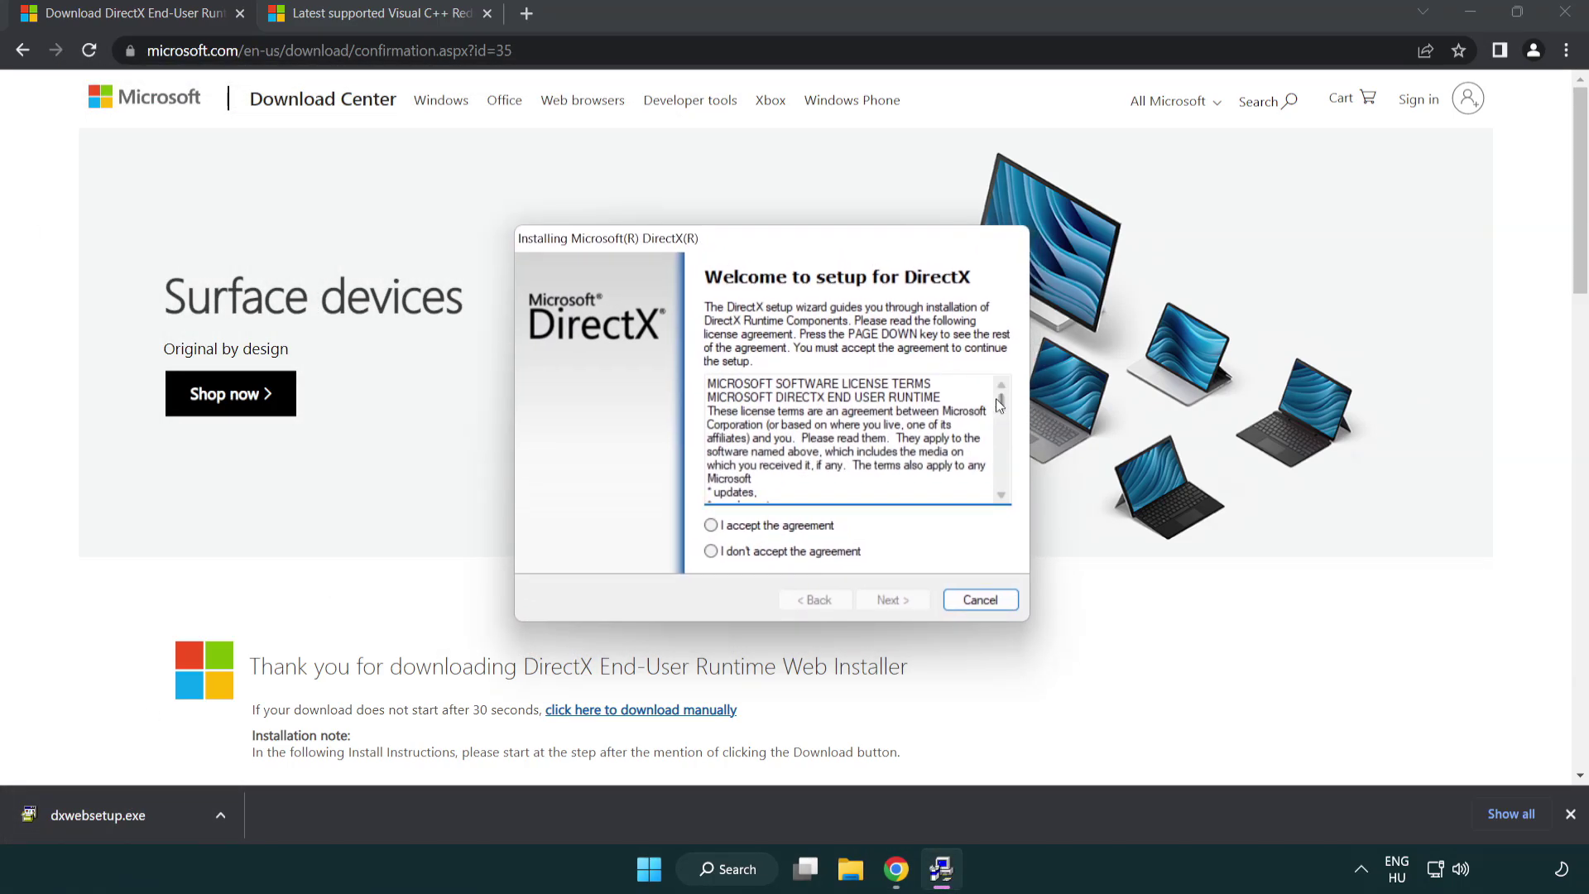
drag(1002, 410, 1002, 487)
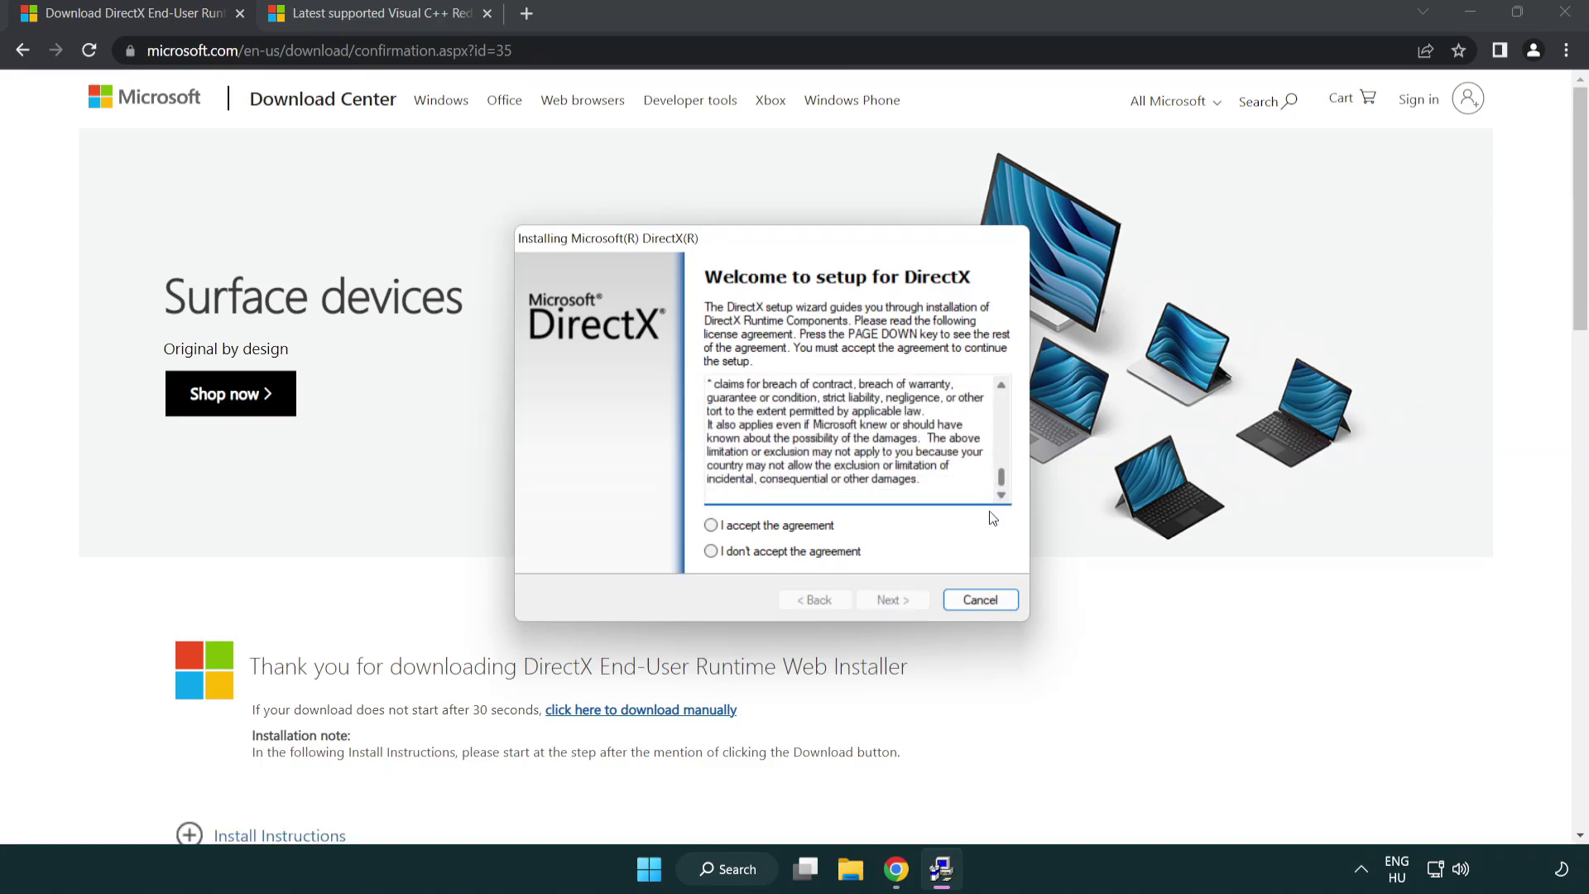
click(720, 530)
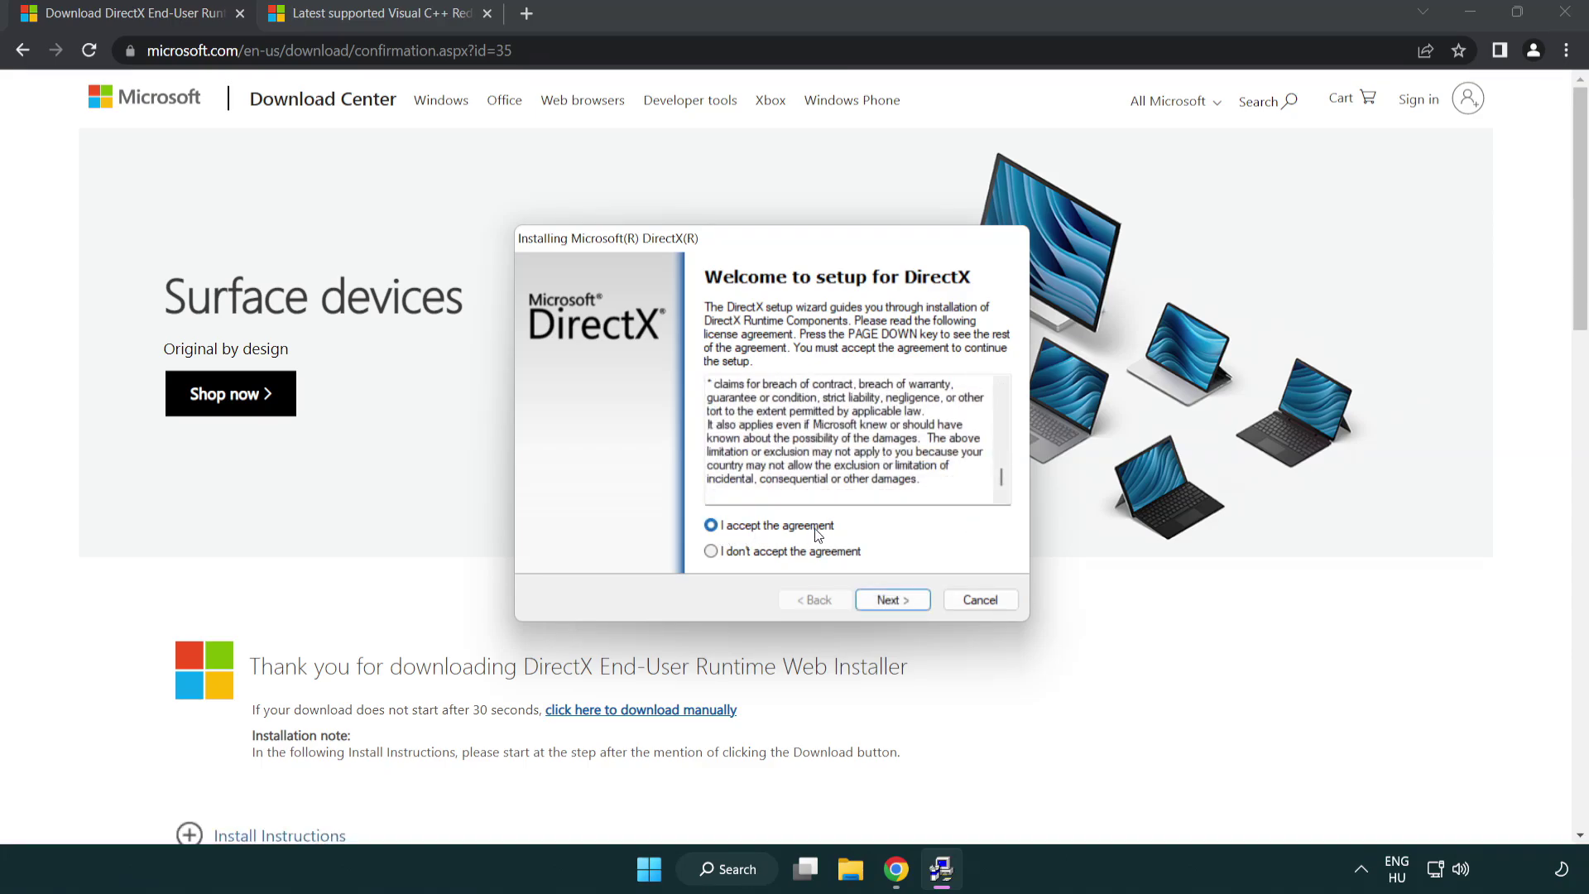
click(895, 603)
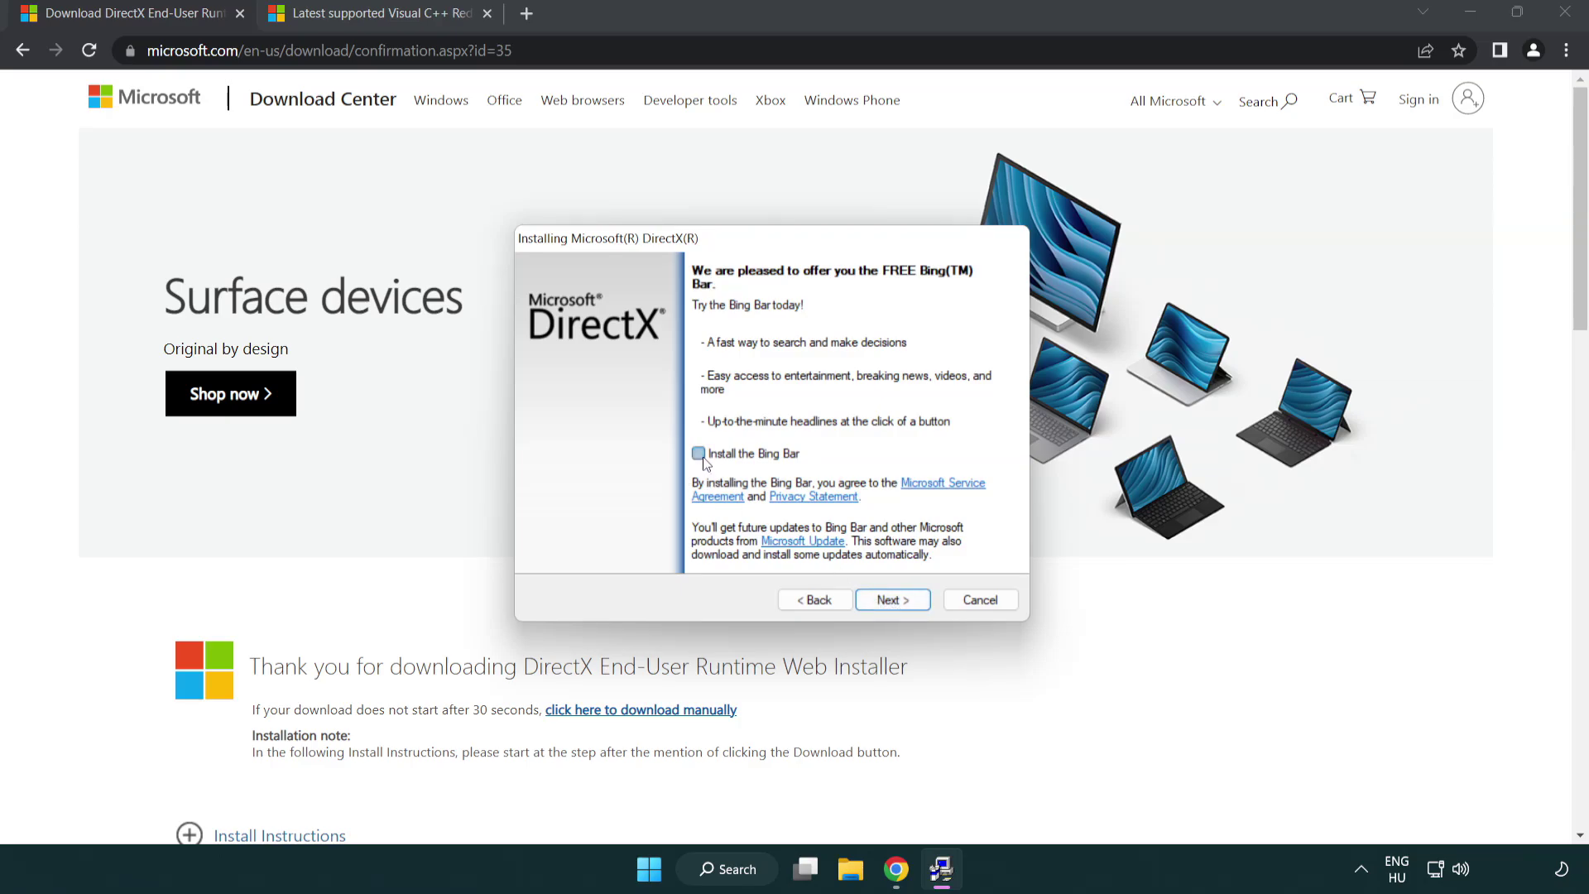
click(899, 598)
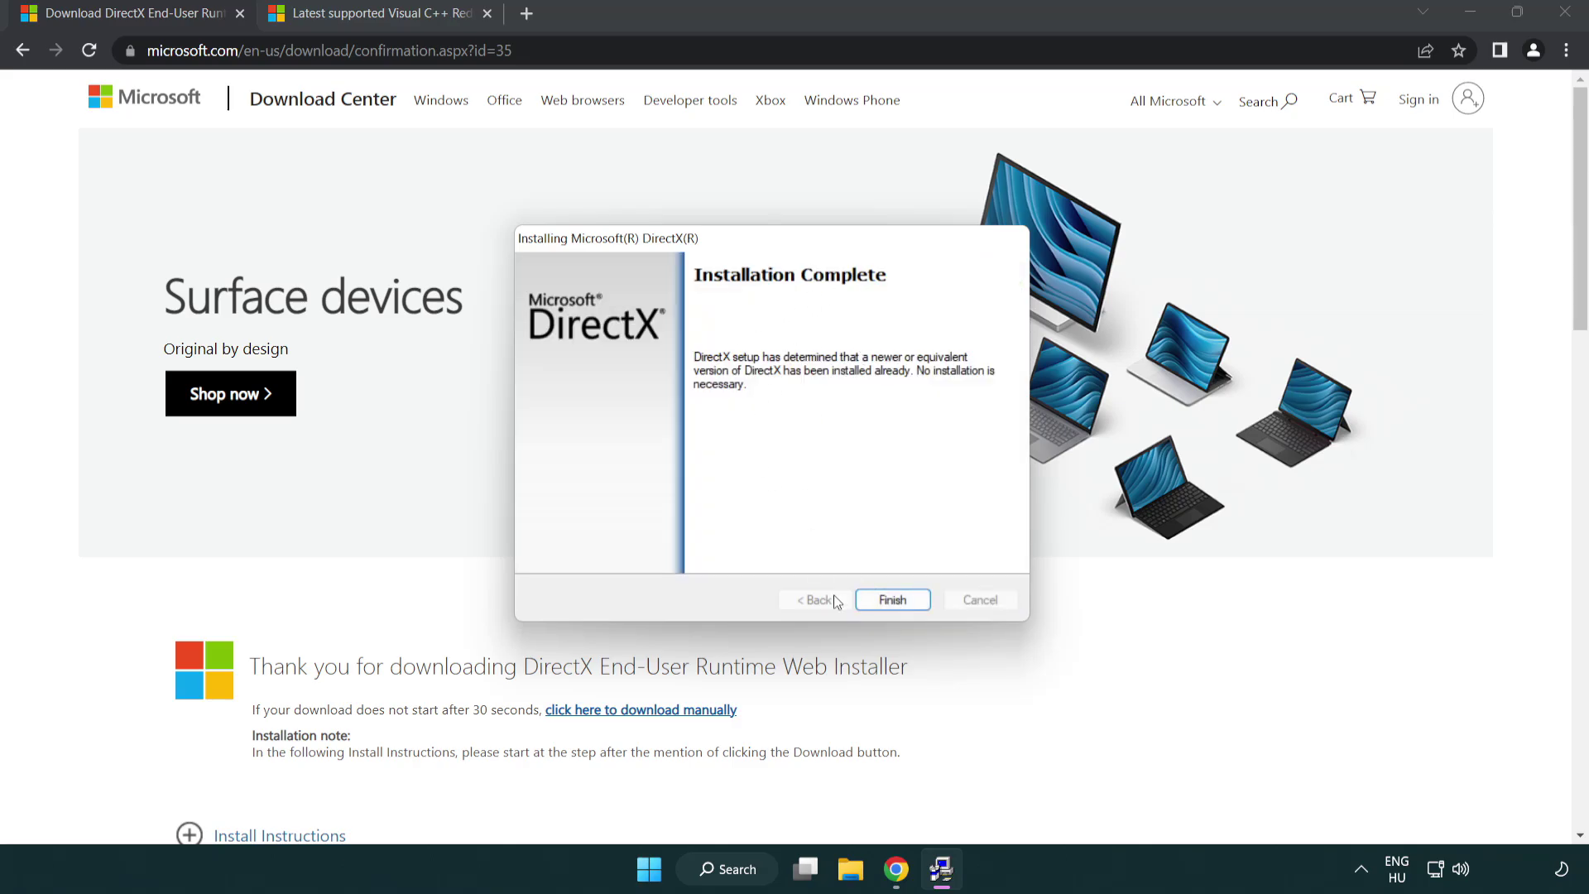
click(901, 606)
click(897, 598)
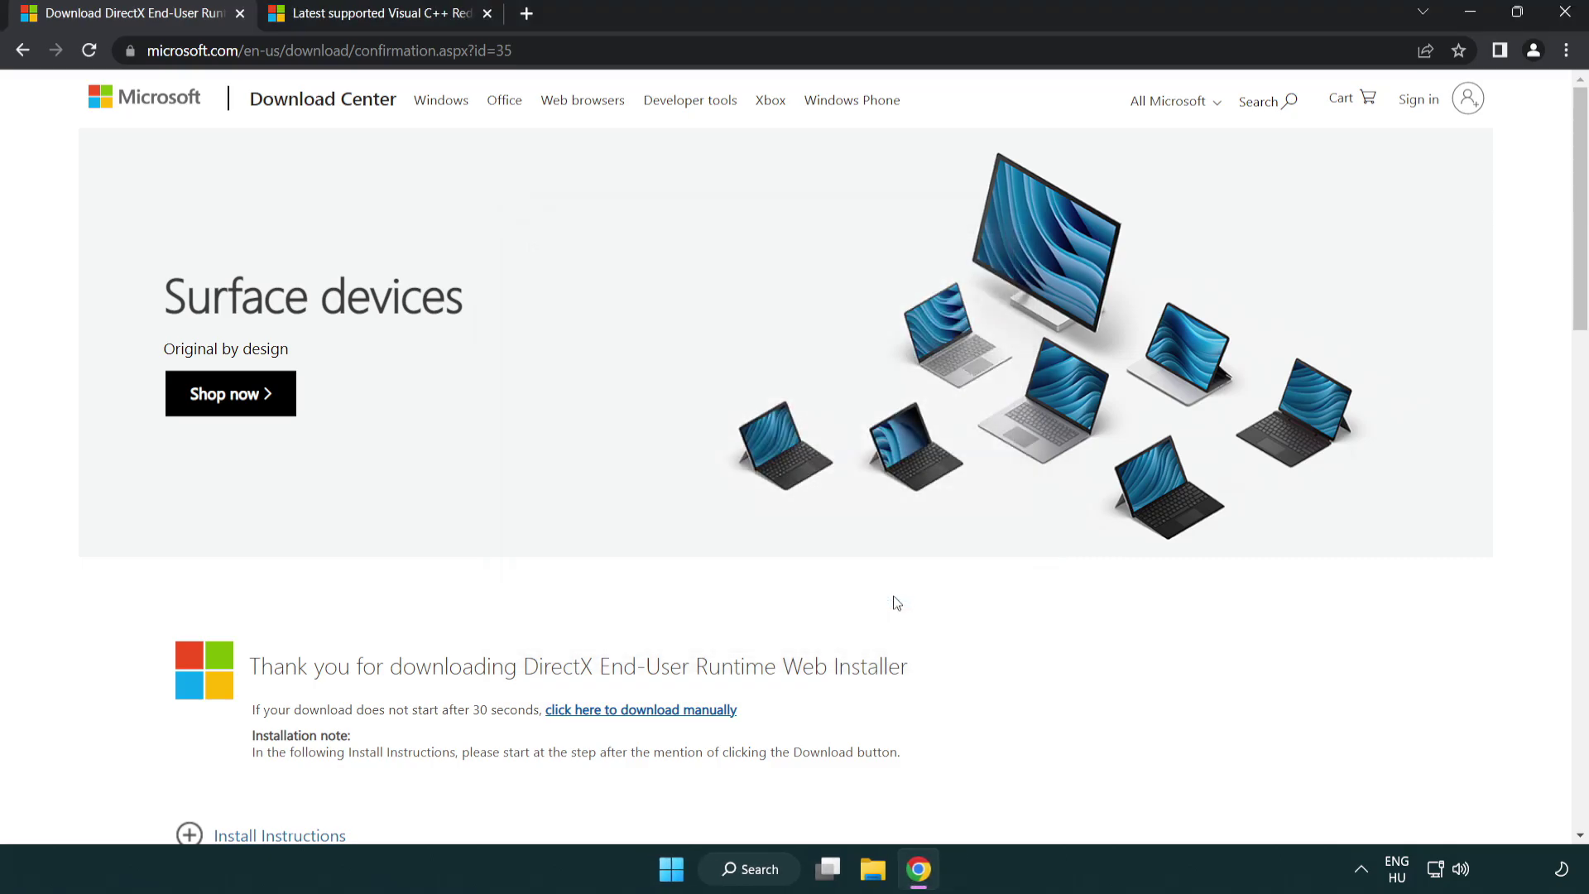
Close the DirectX download tab and return to the redistributables article page
click(241, 14)
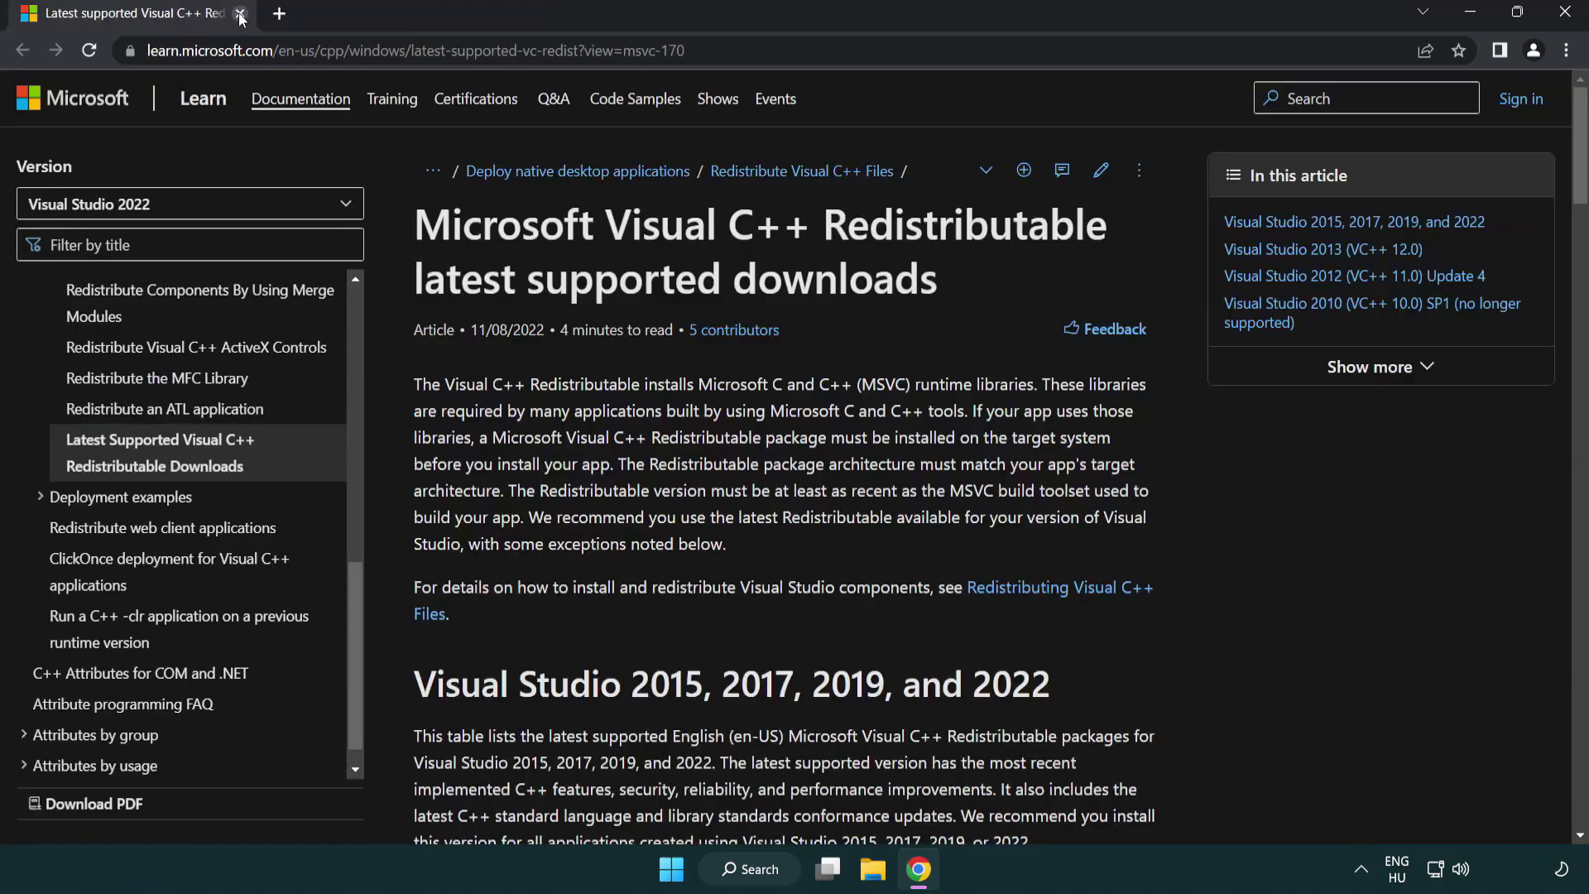
click(698, 54)
click(845, 54)
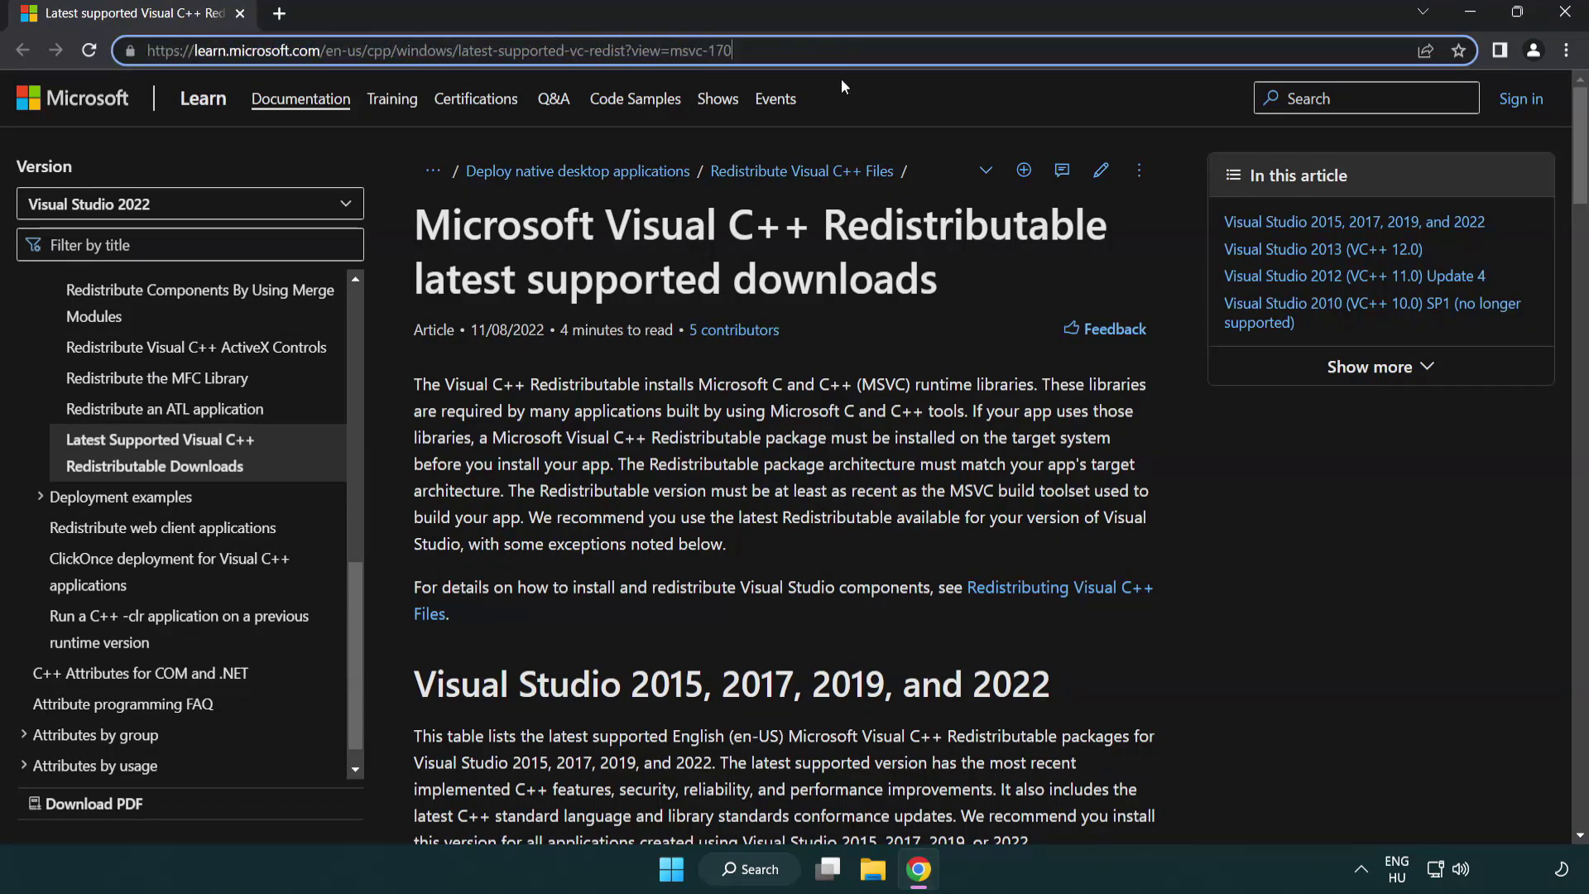
click(818, 272)
scroll(818, 273, down, 1)
scroll(819, 272, down, 3)
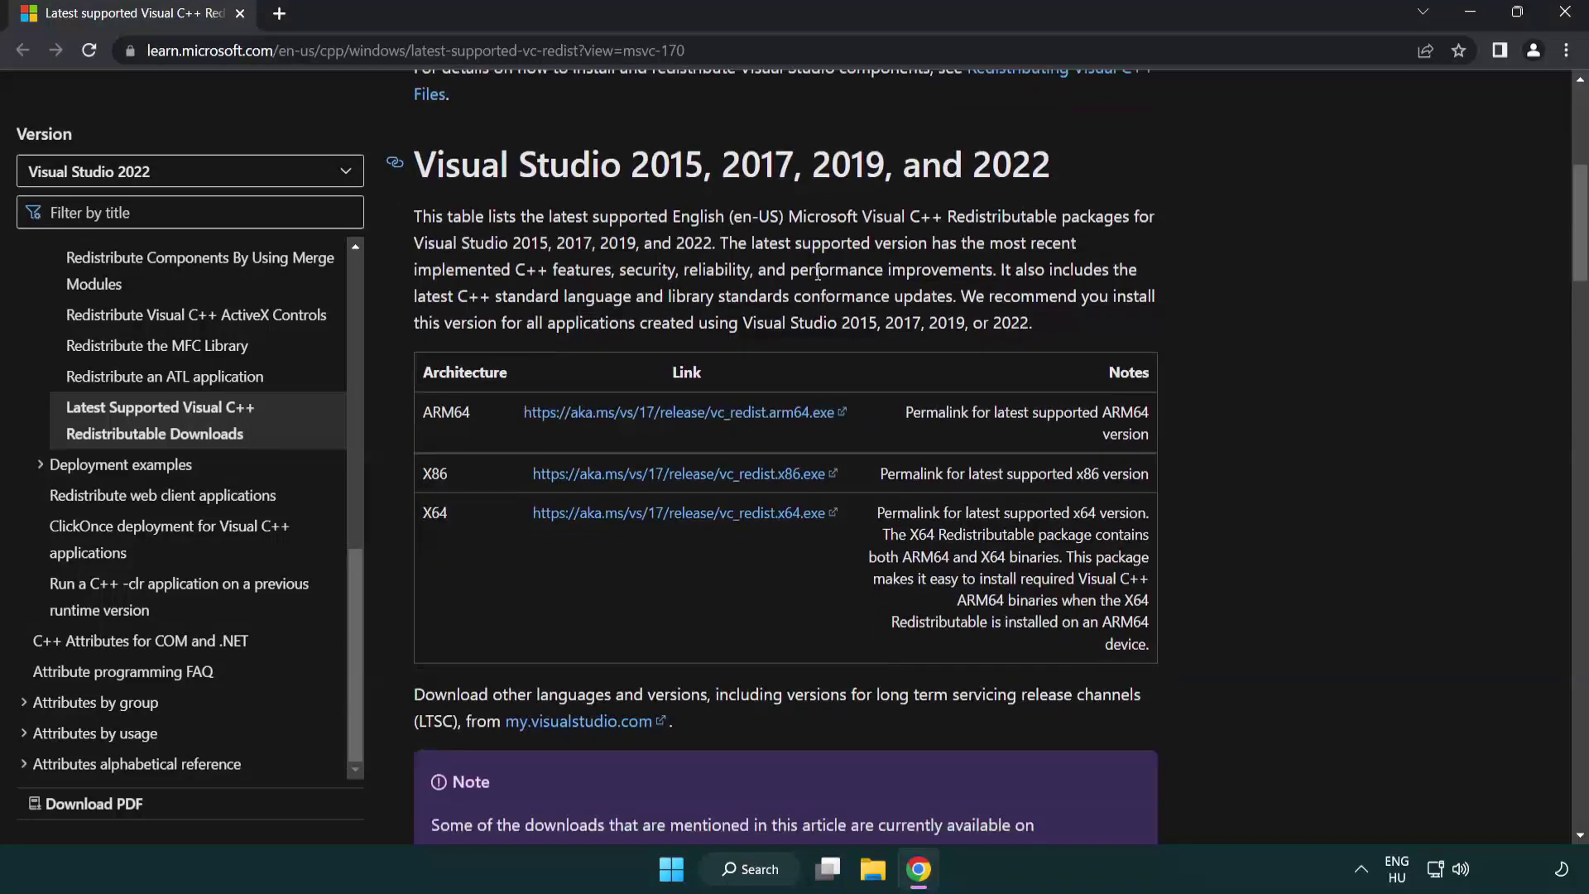
Download the ARM64, x86 and x64 Visual C++ 2015-2022 redistributables and launch the ARM64 installer
click(649, 423)
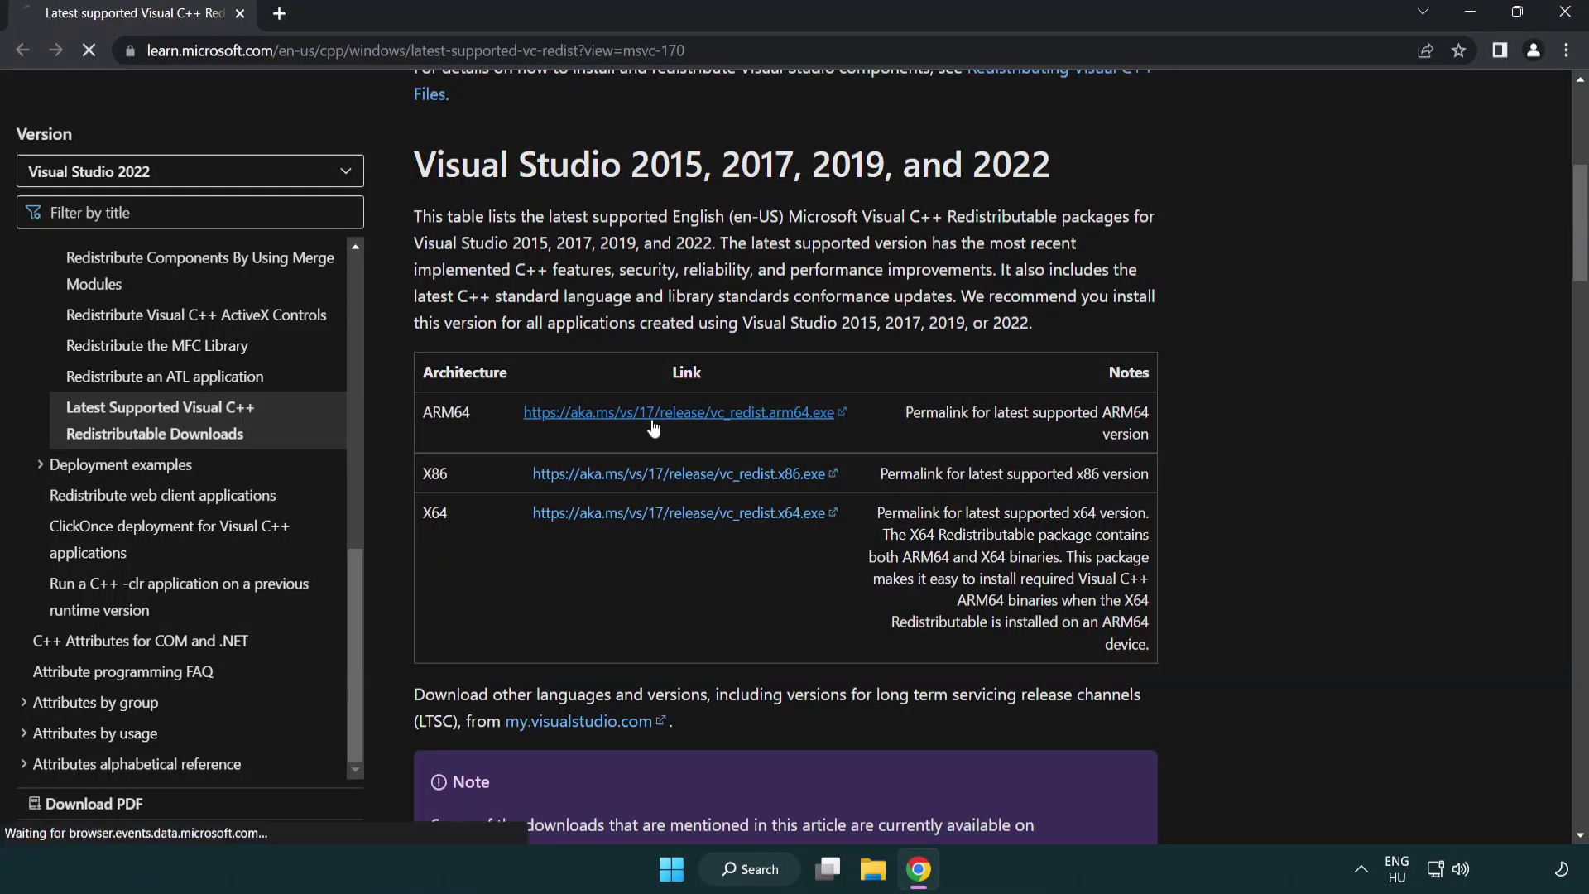
click(664, 515)
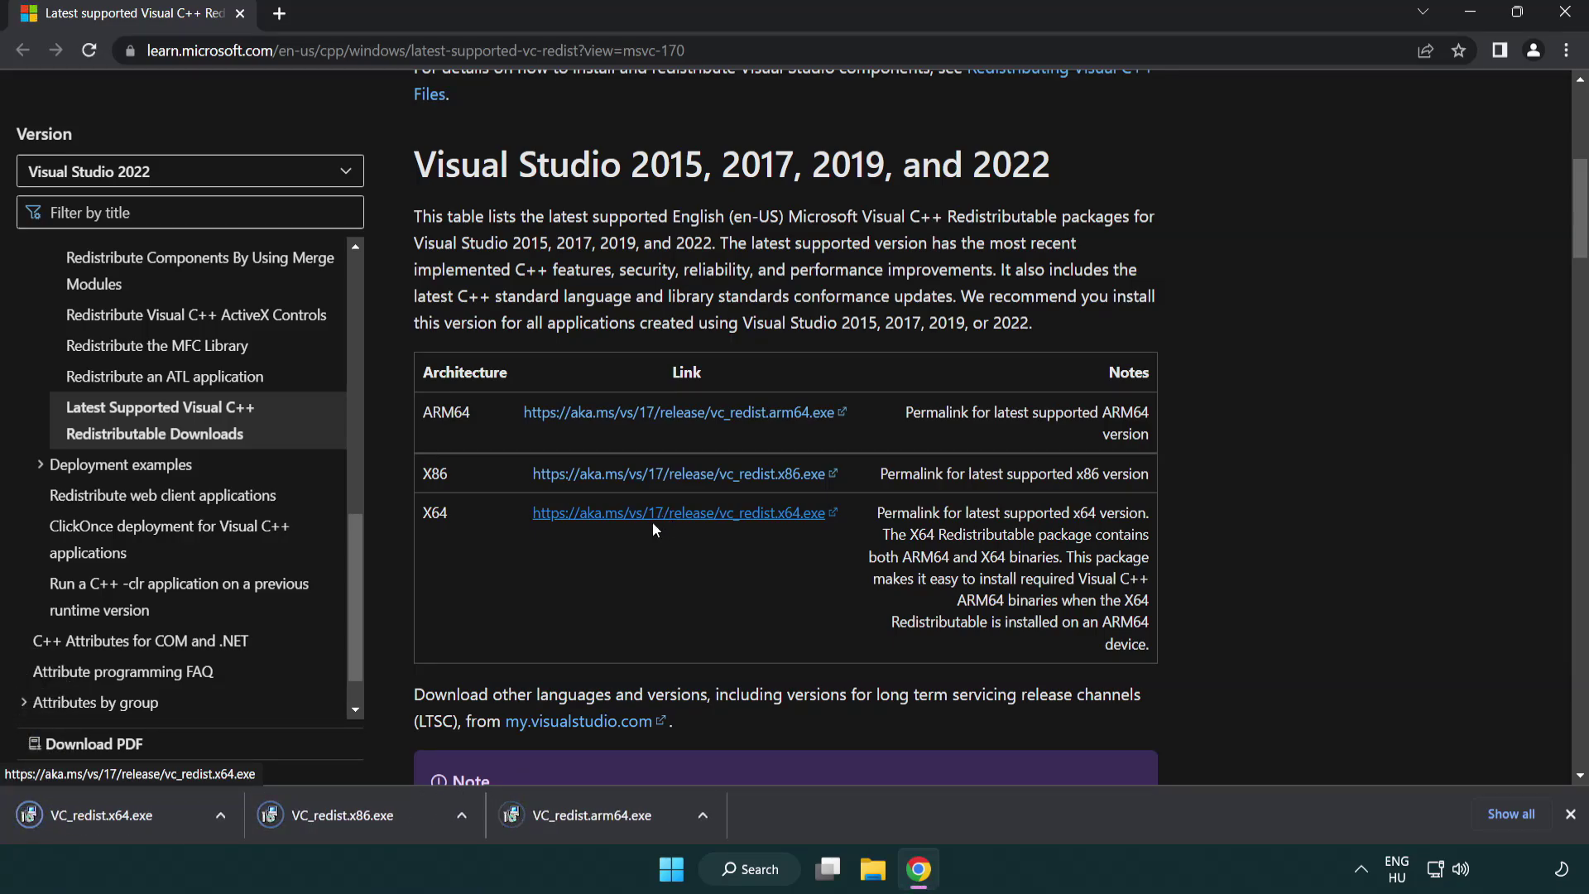
click(608, 826)
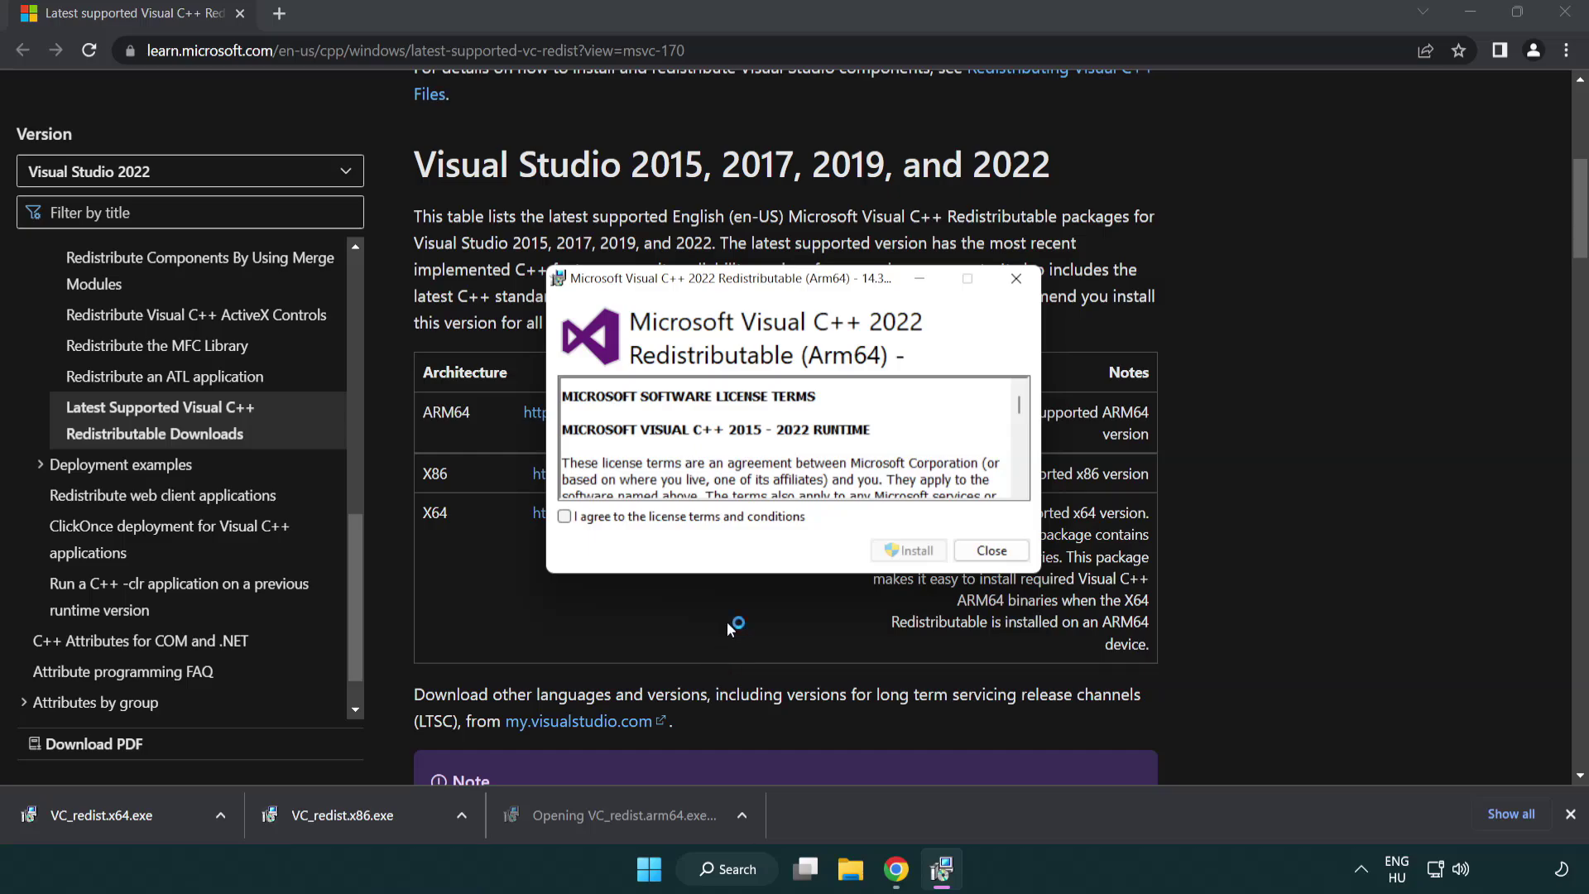
drag(1018, 399, 1026, 478)
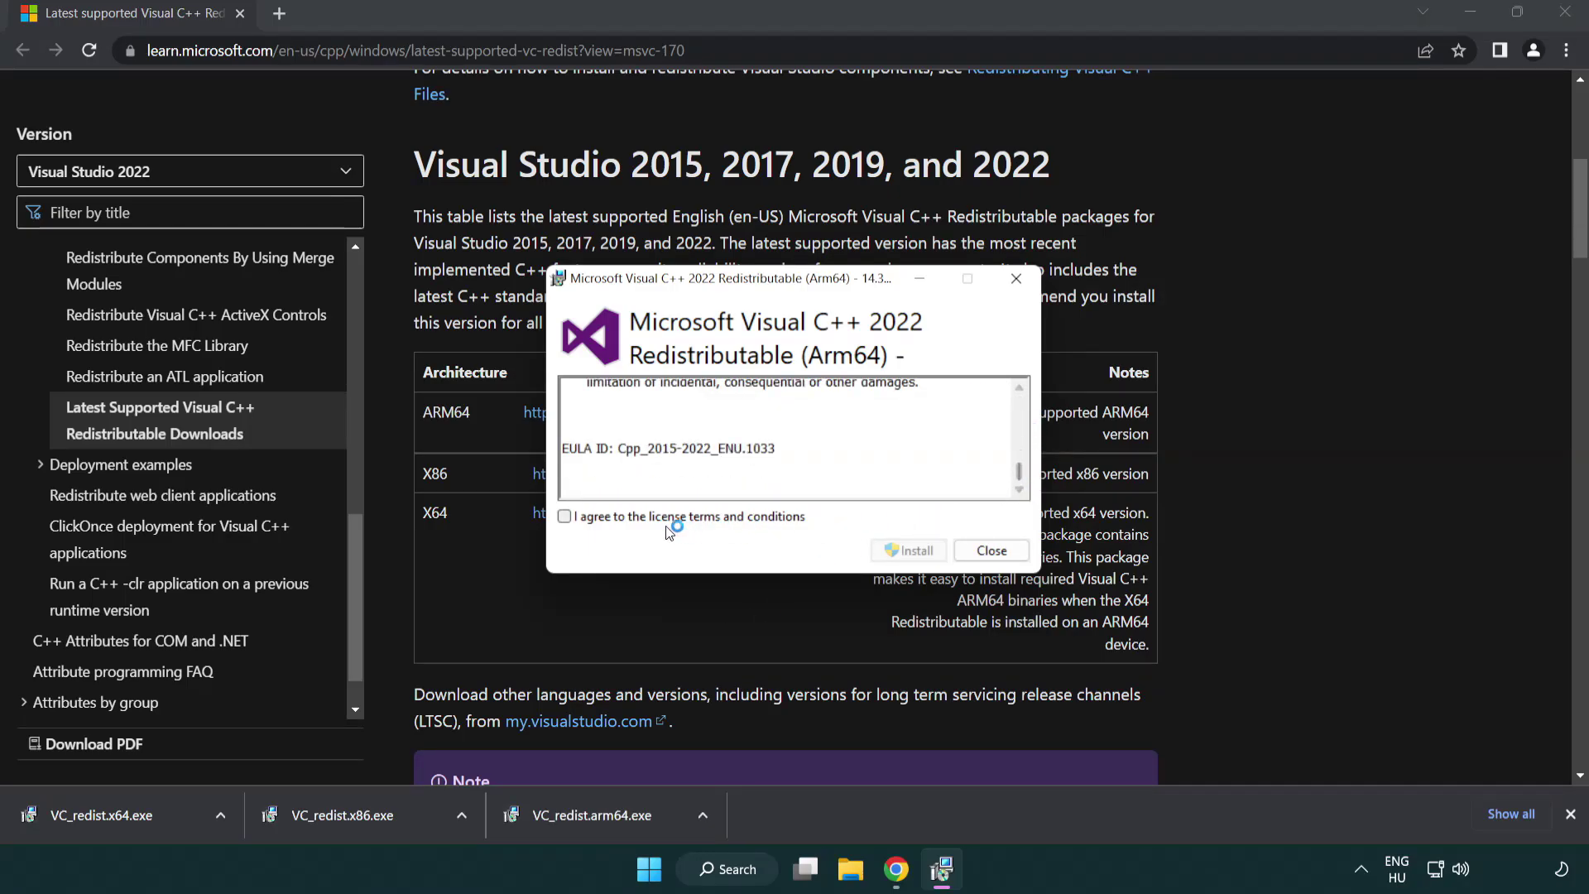
Attempt the ARM64 redistributable install and dismiss the unsupported-failure message
click(566, 517)
click(886, 550)
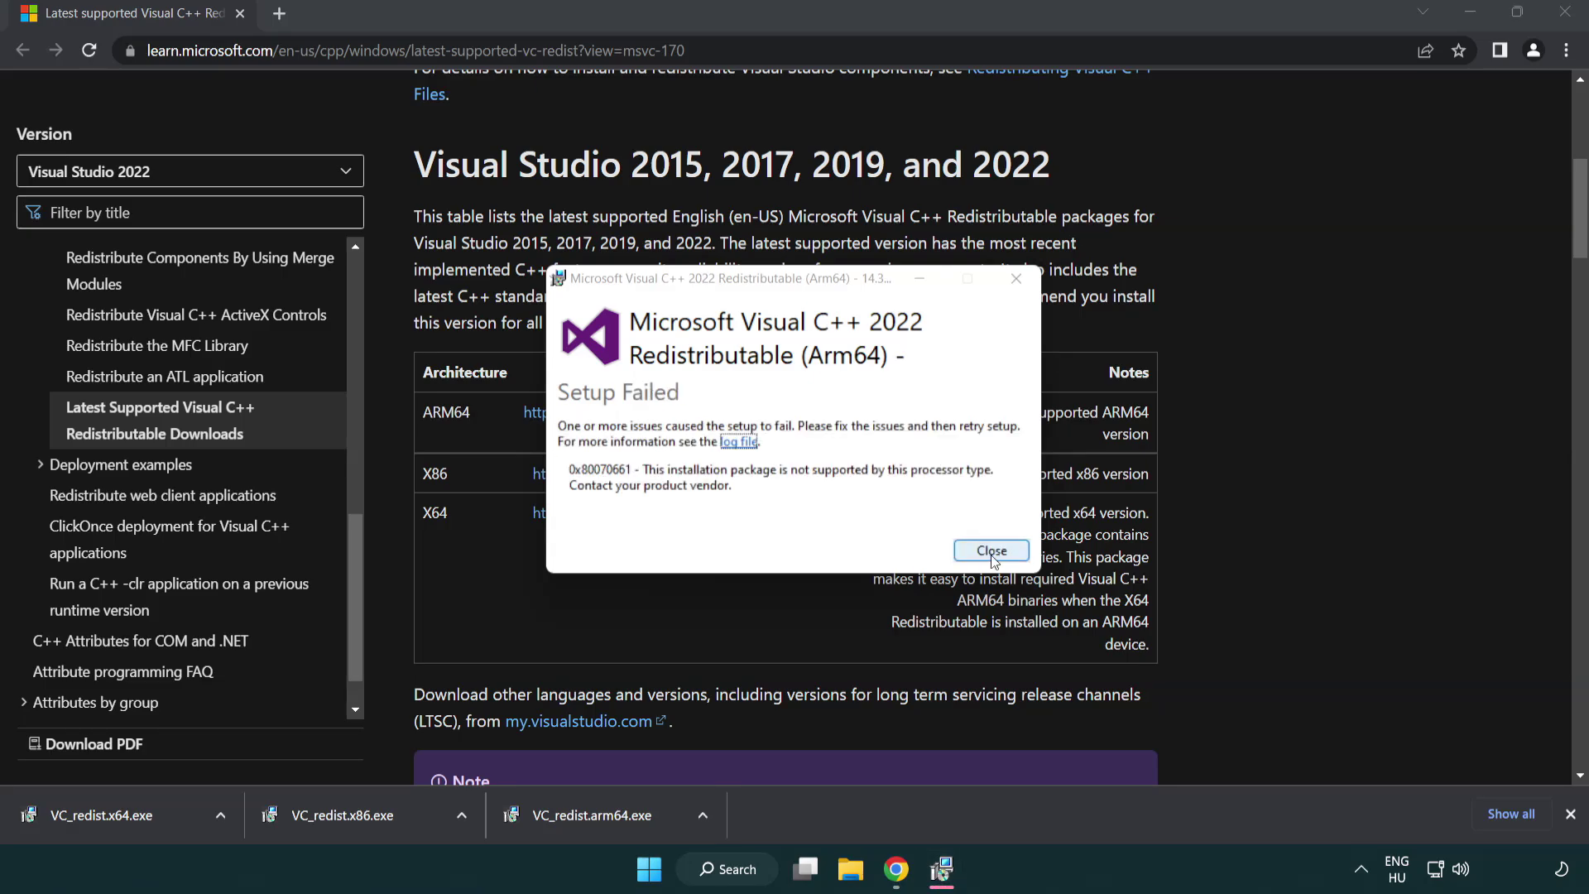
click(991, 550)
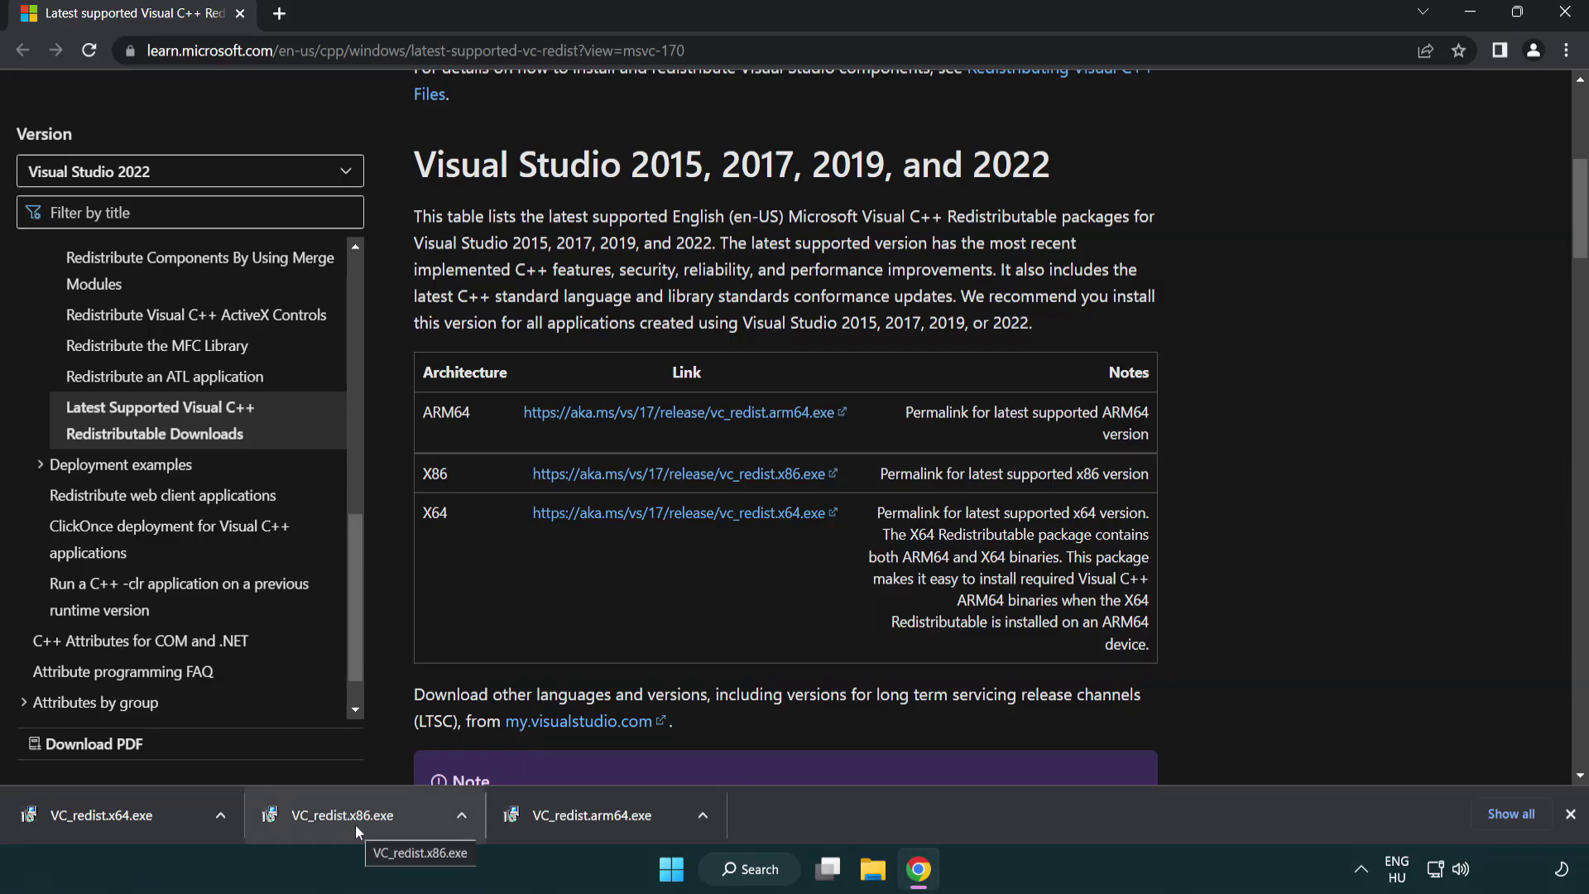
Install the x86 and x64 Visual C++ 2015-2022 redistributables, closing x64 without restarting
click(355, 825)
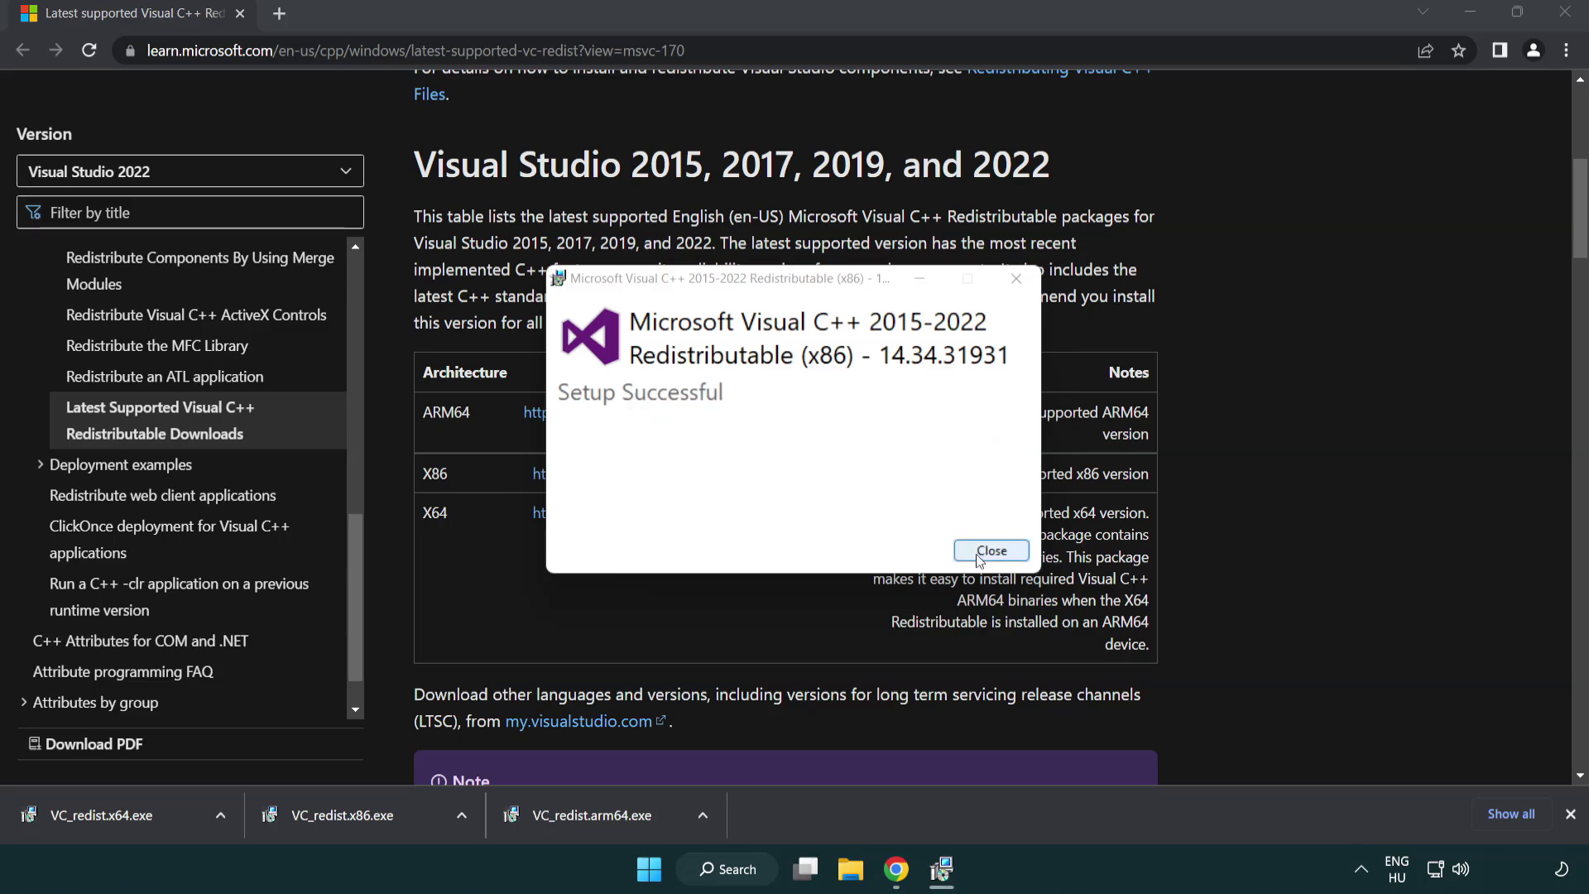
click(992, 554)
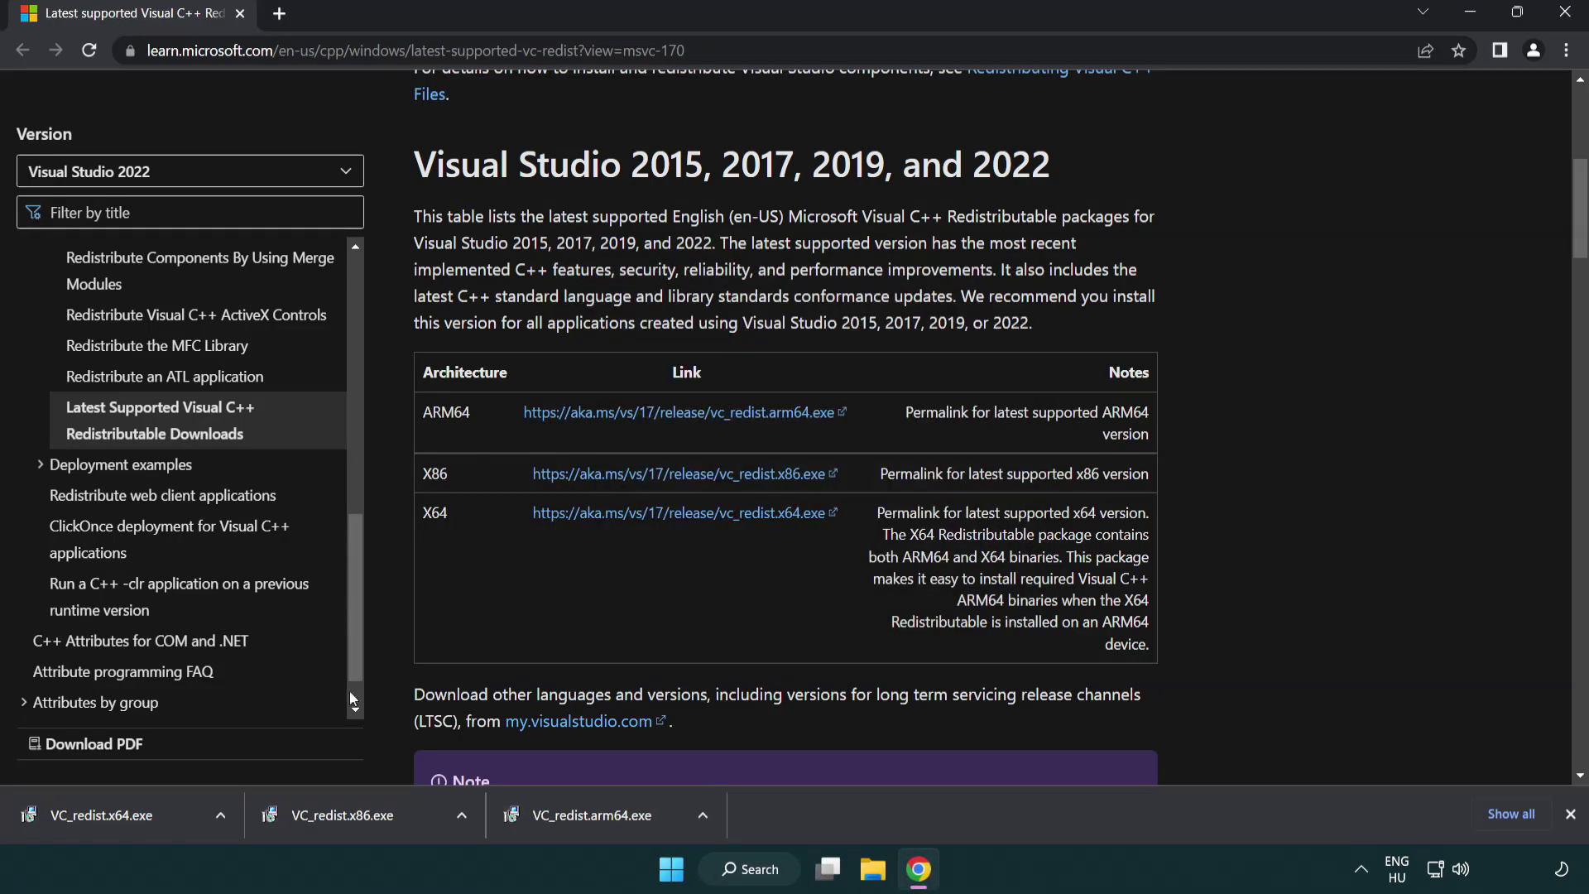
click(120, 812)
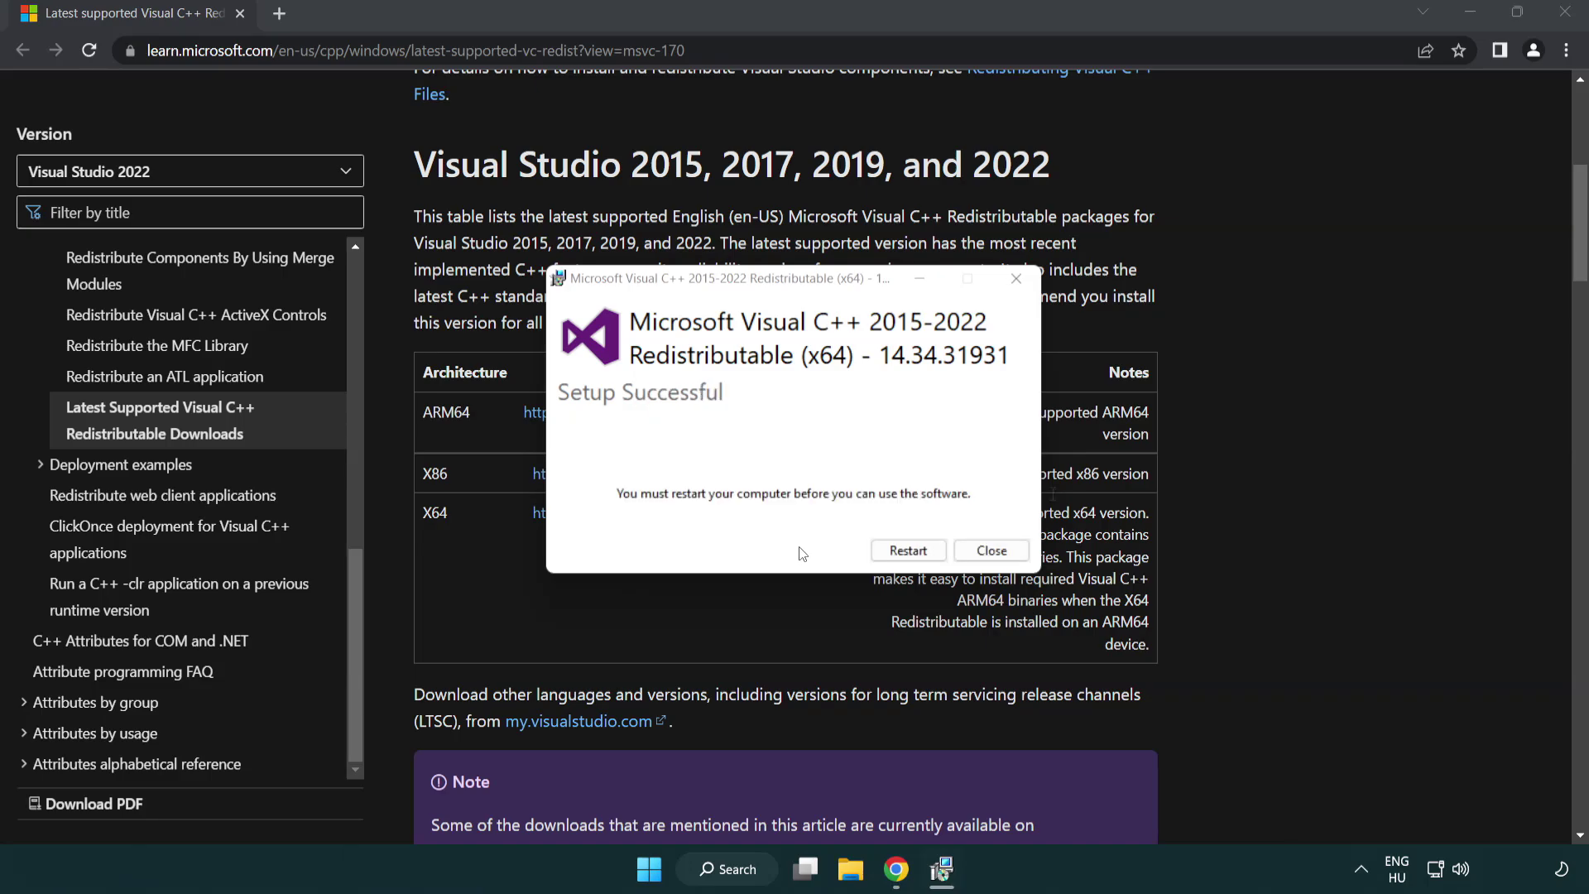
click(1007, 559)
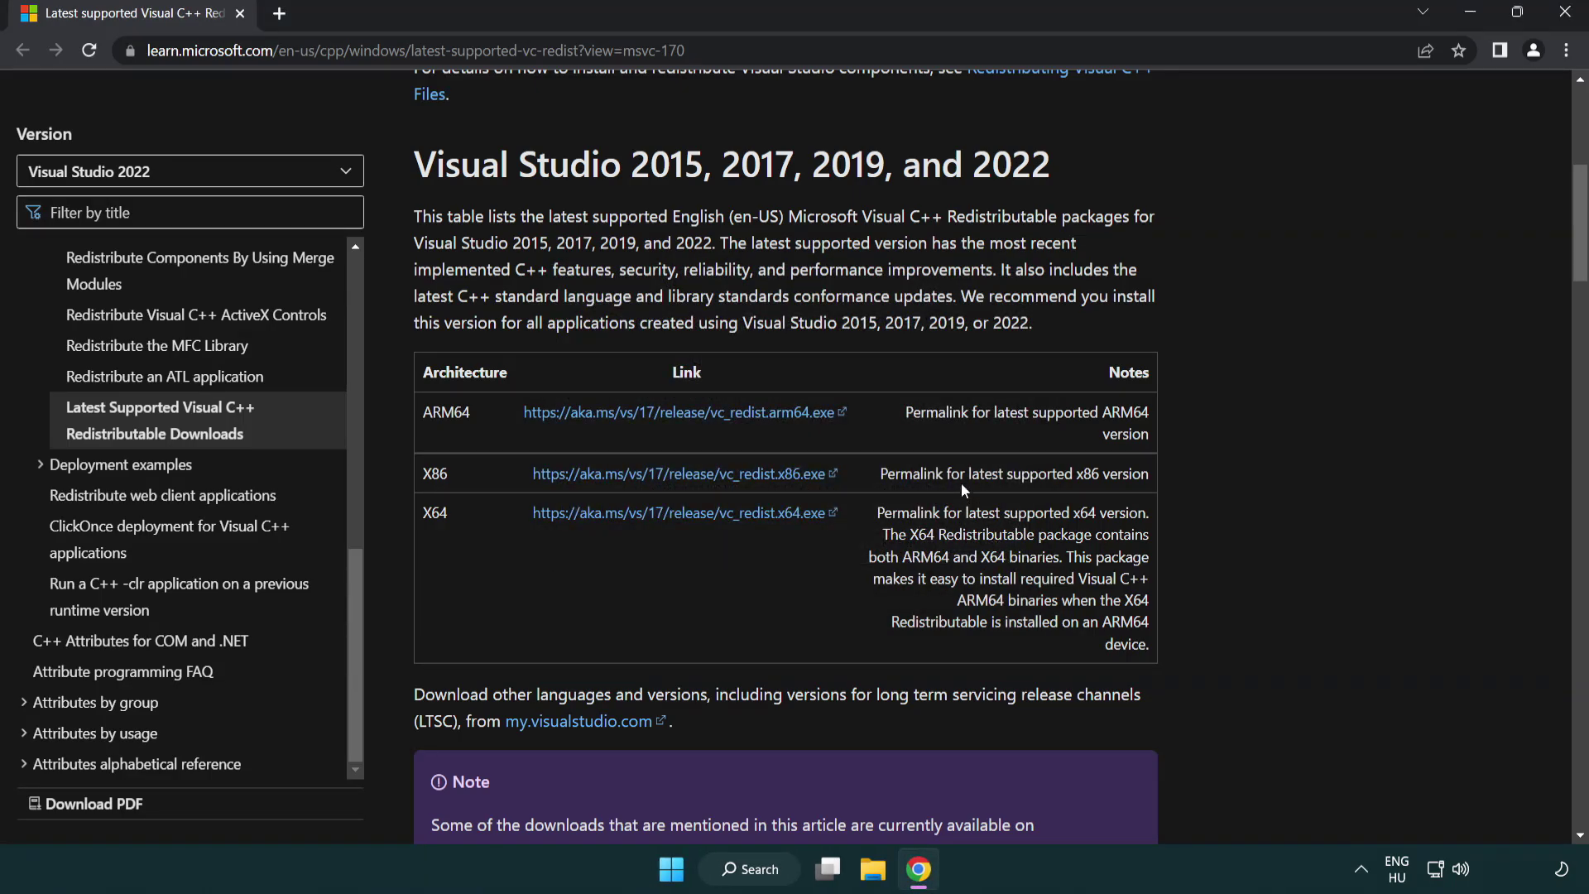
Close Chrome and launch Command Prompt as administrator from a 'cmd' search
click(1566, 15)
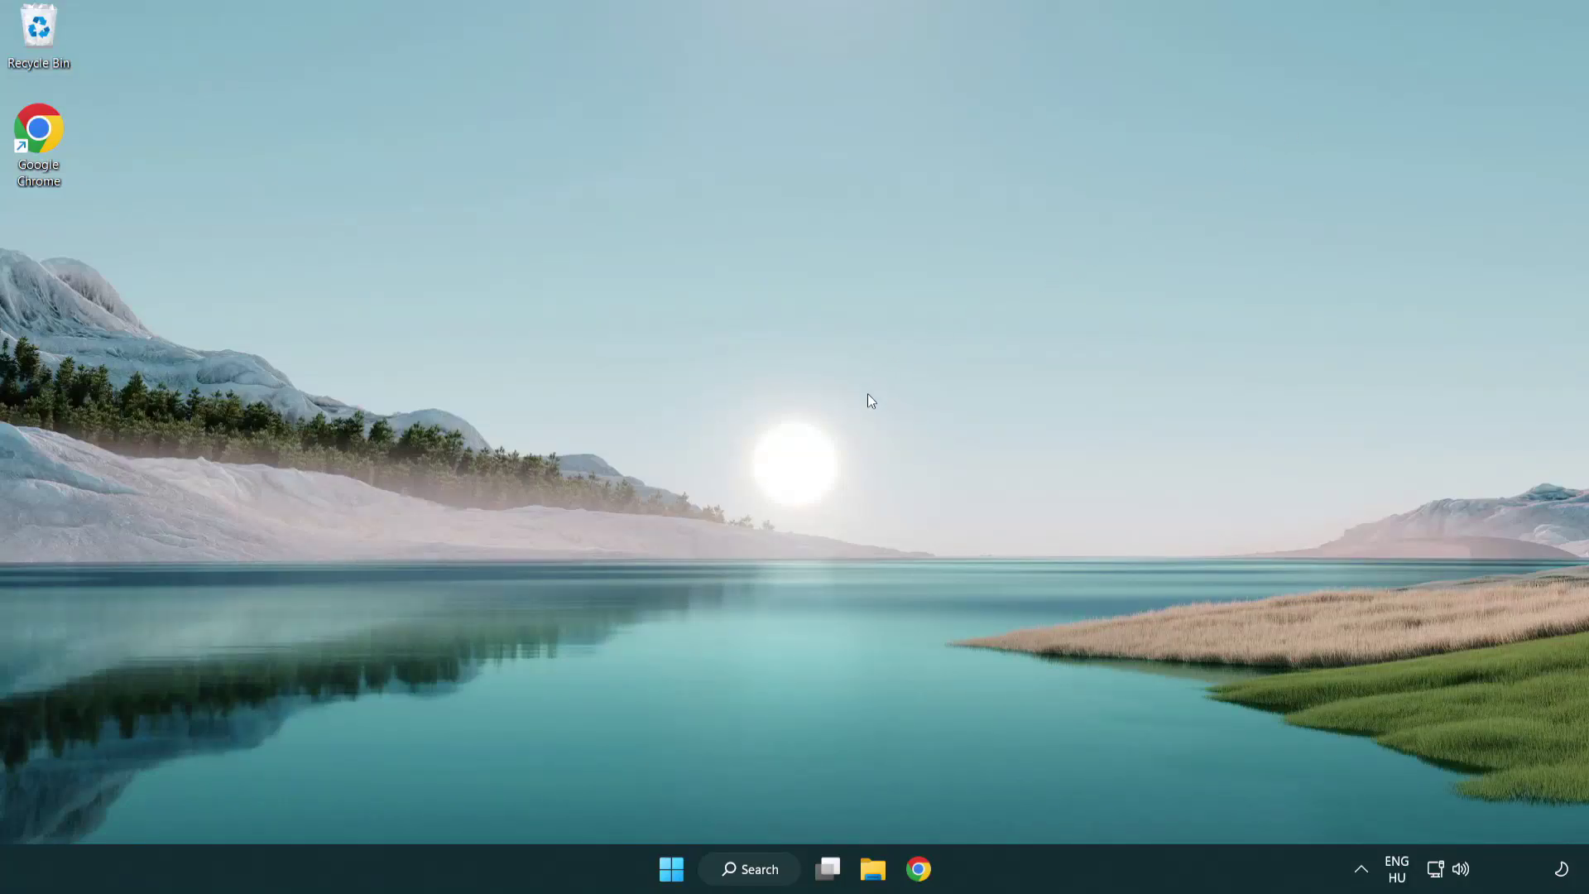
click(735, 871)
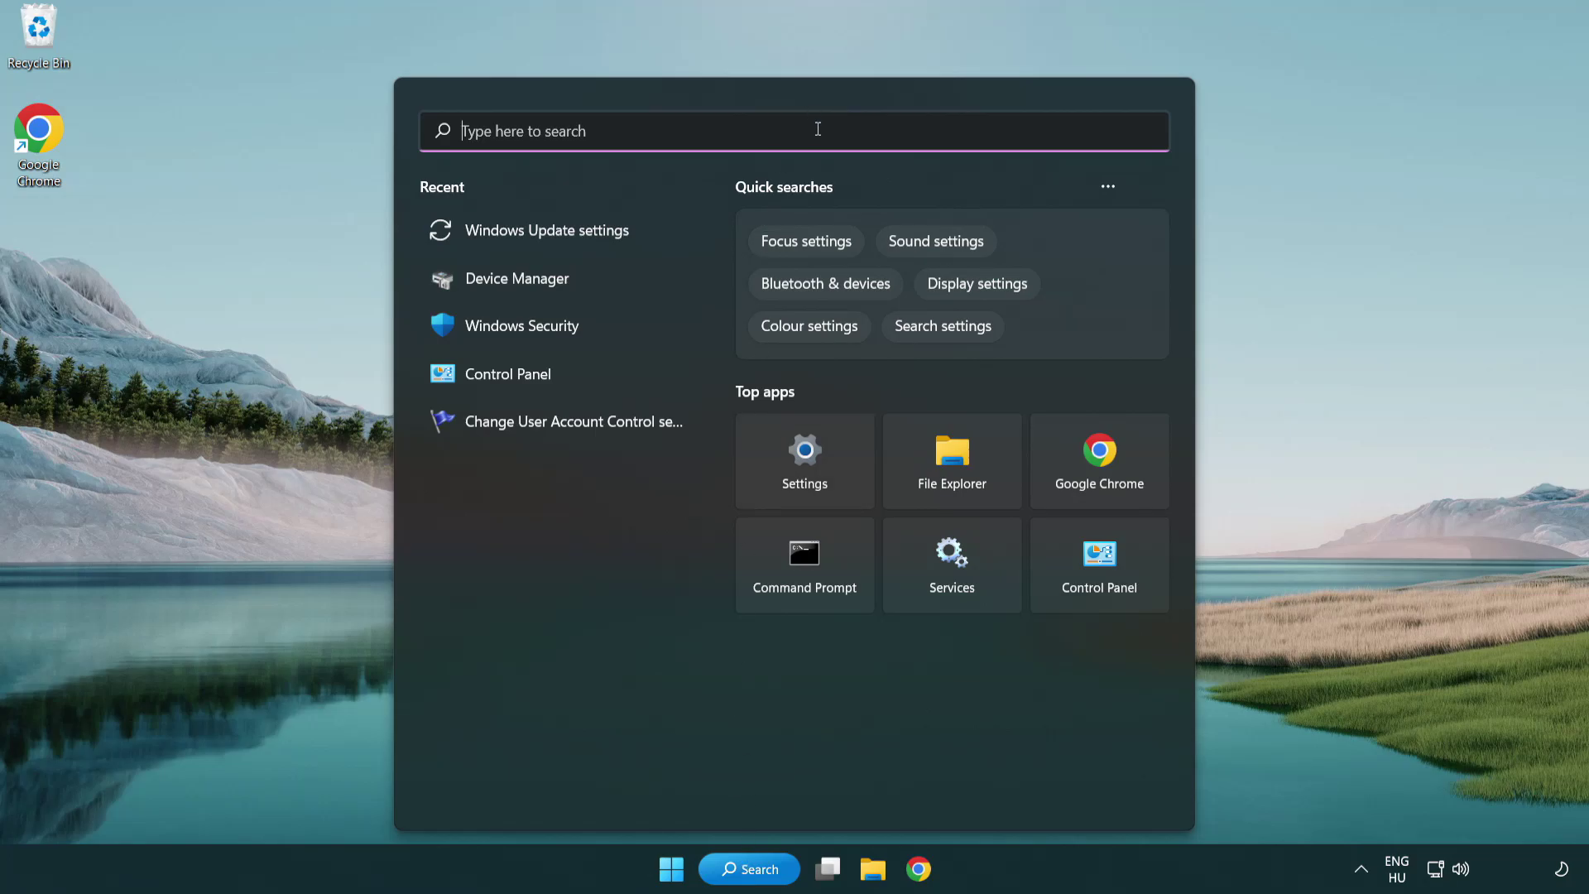
text(cmd)
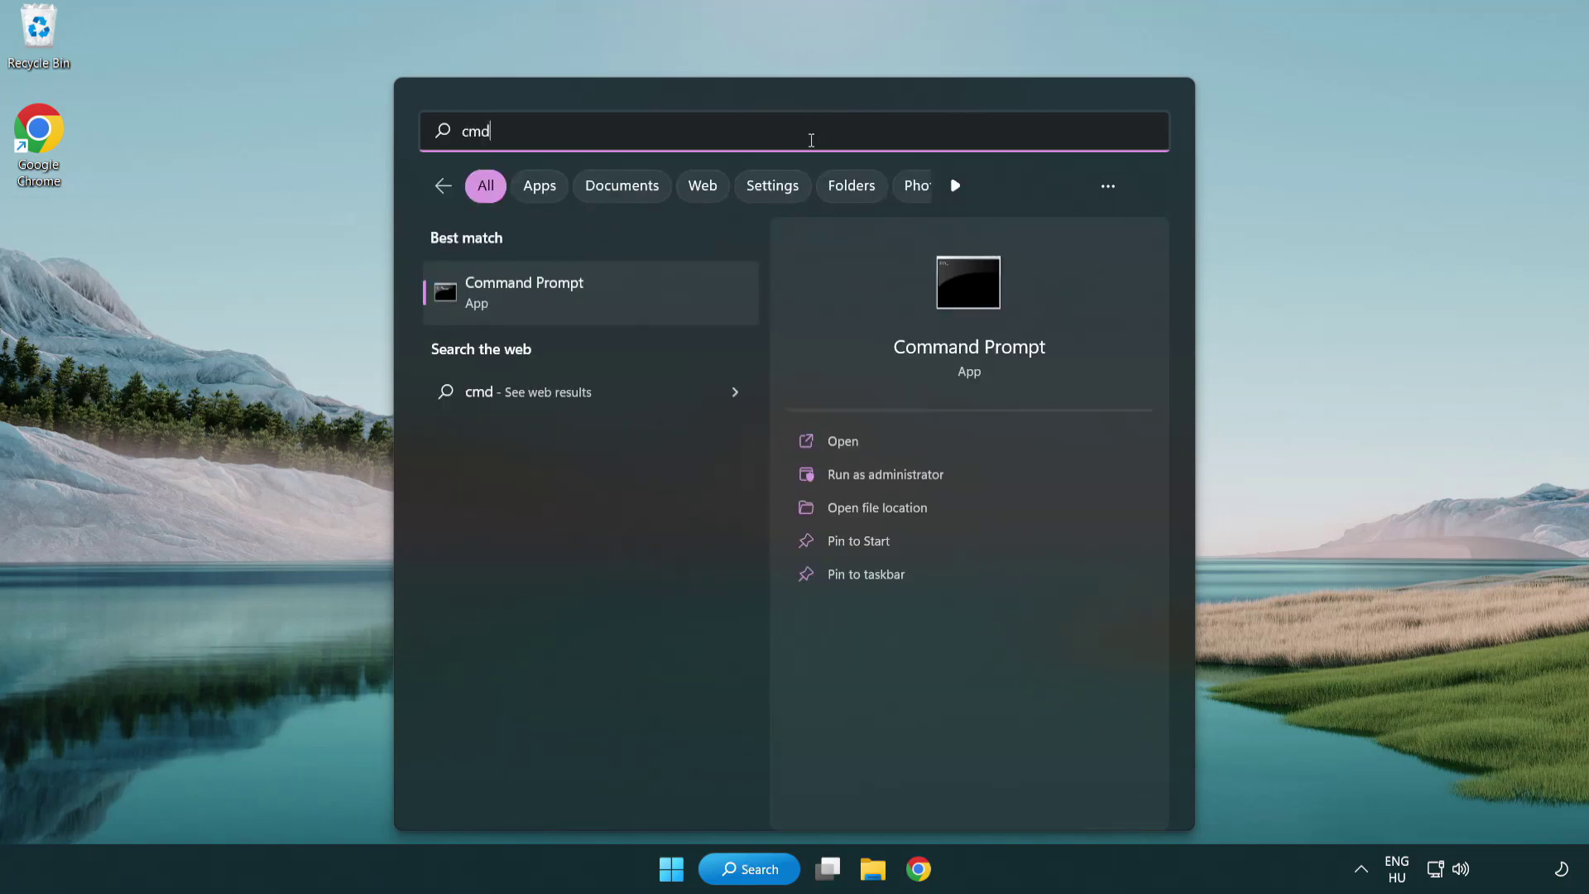
right_click(607, 302)
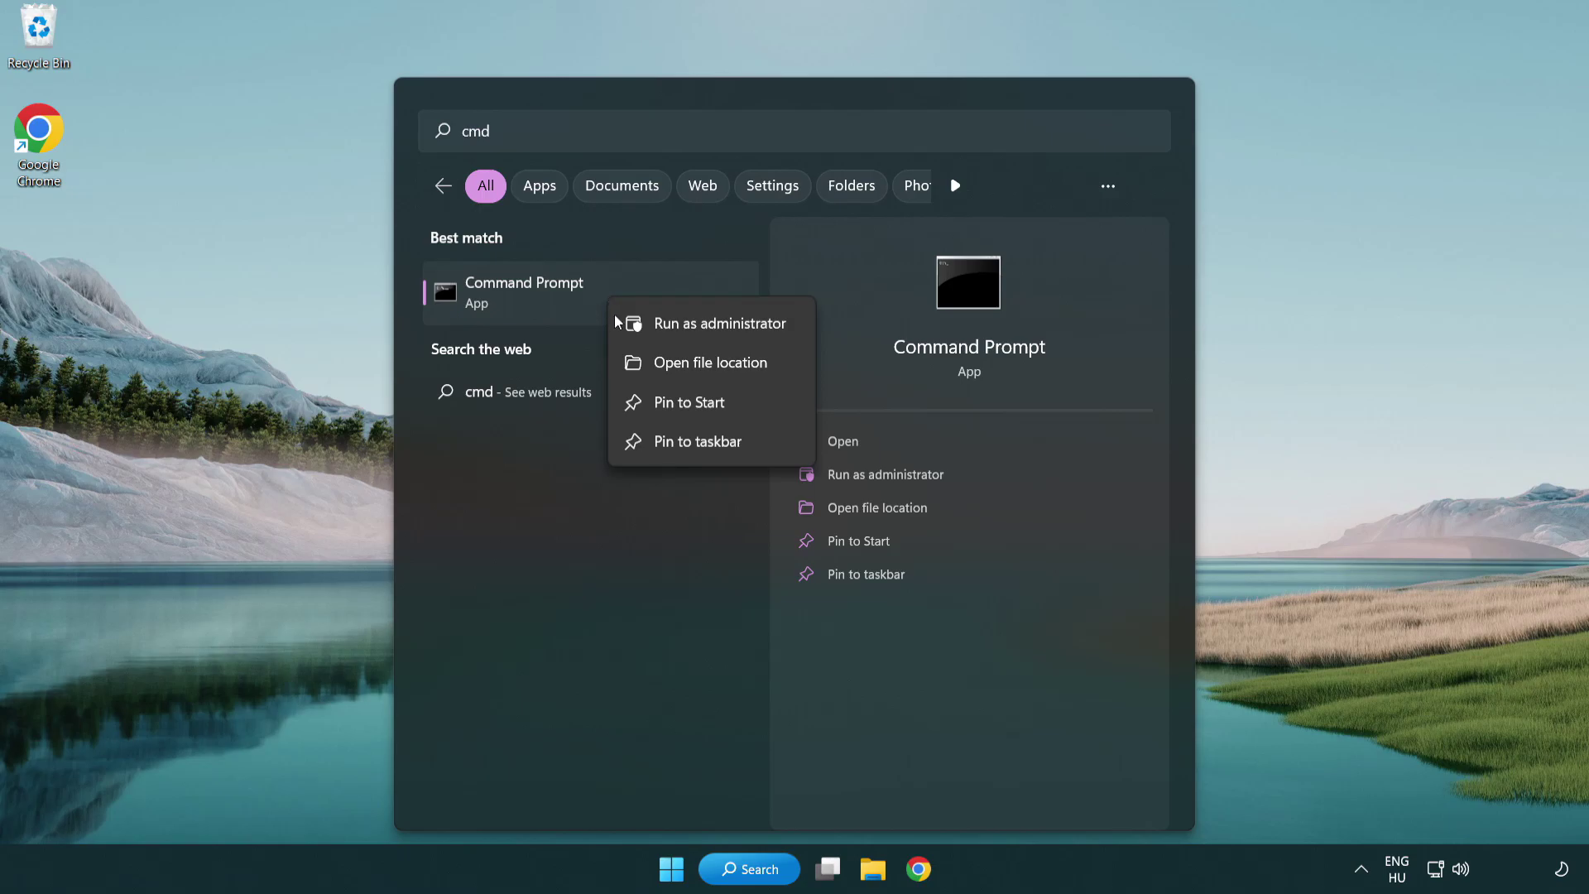
click(716, 325)
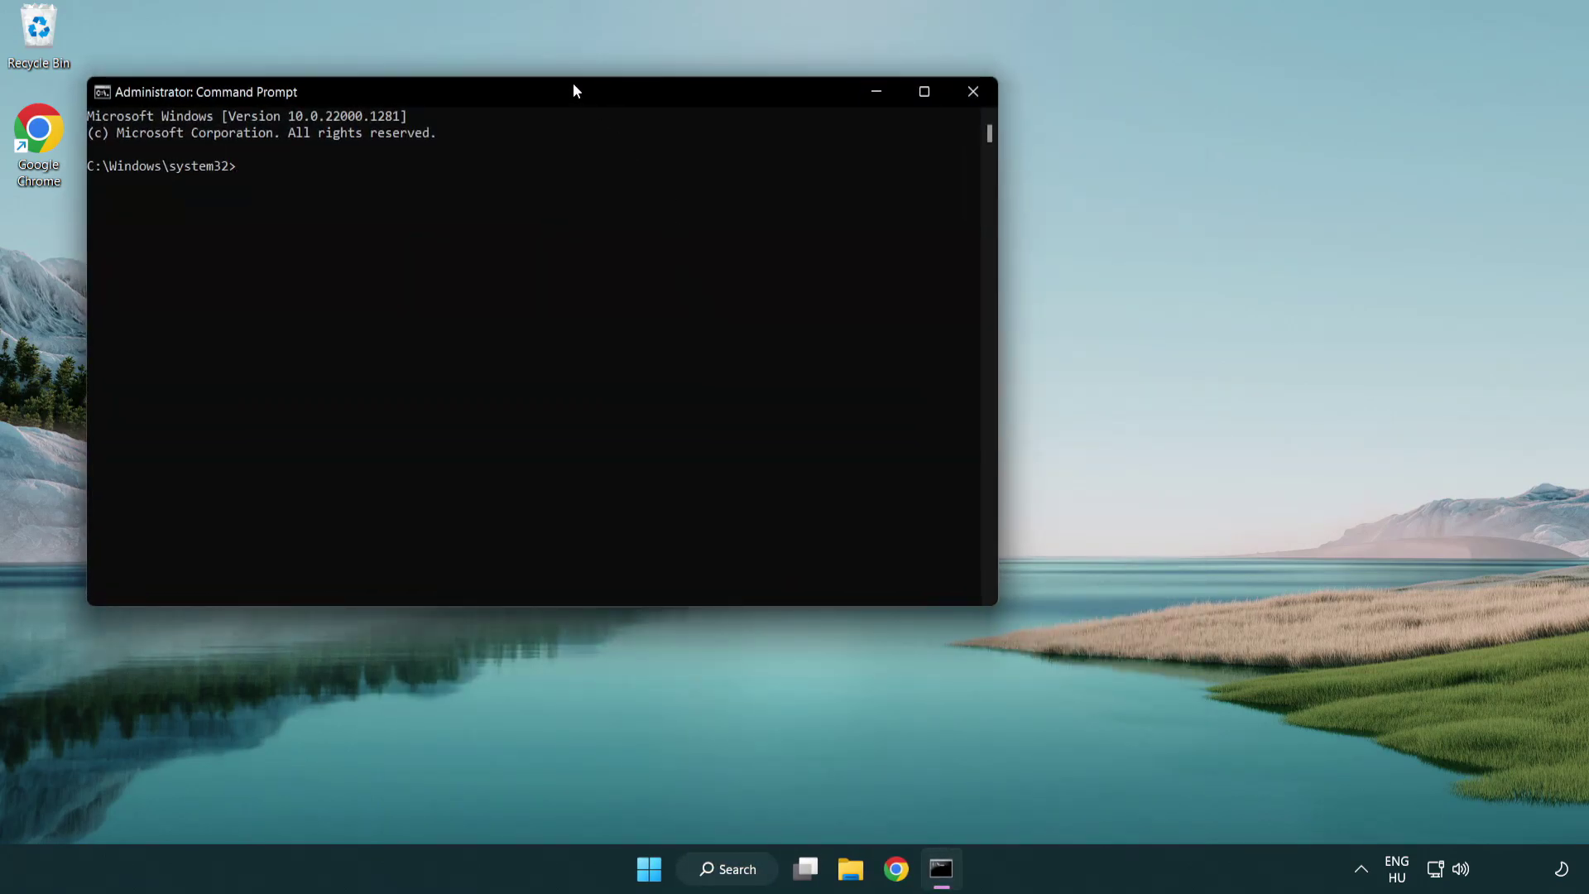
Run sfc /scannow with no integrity violations, close the console, and show Start's power options
drag(573, 90, 800, 166)
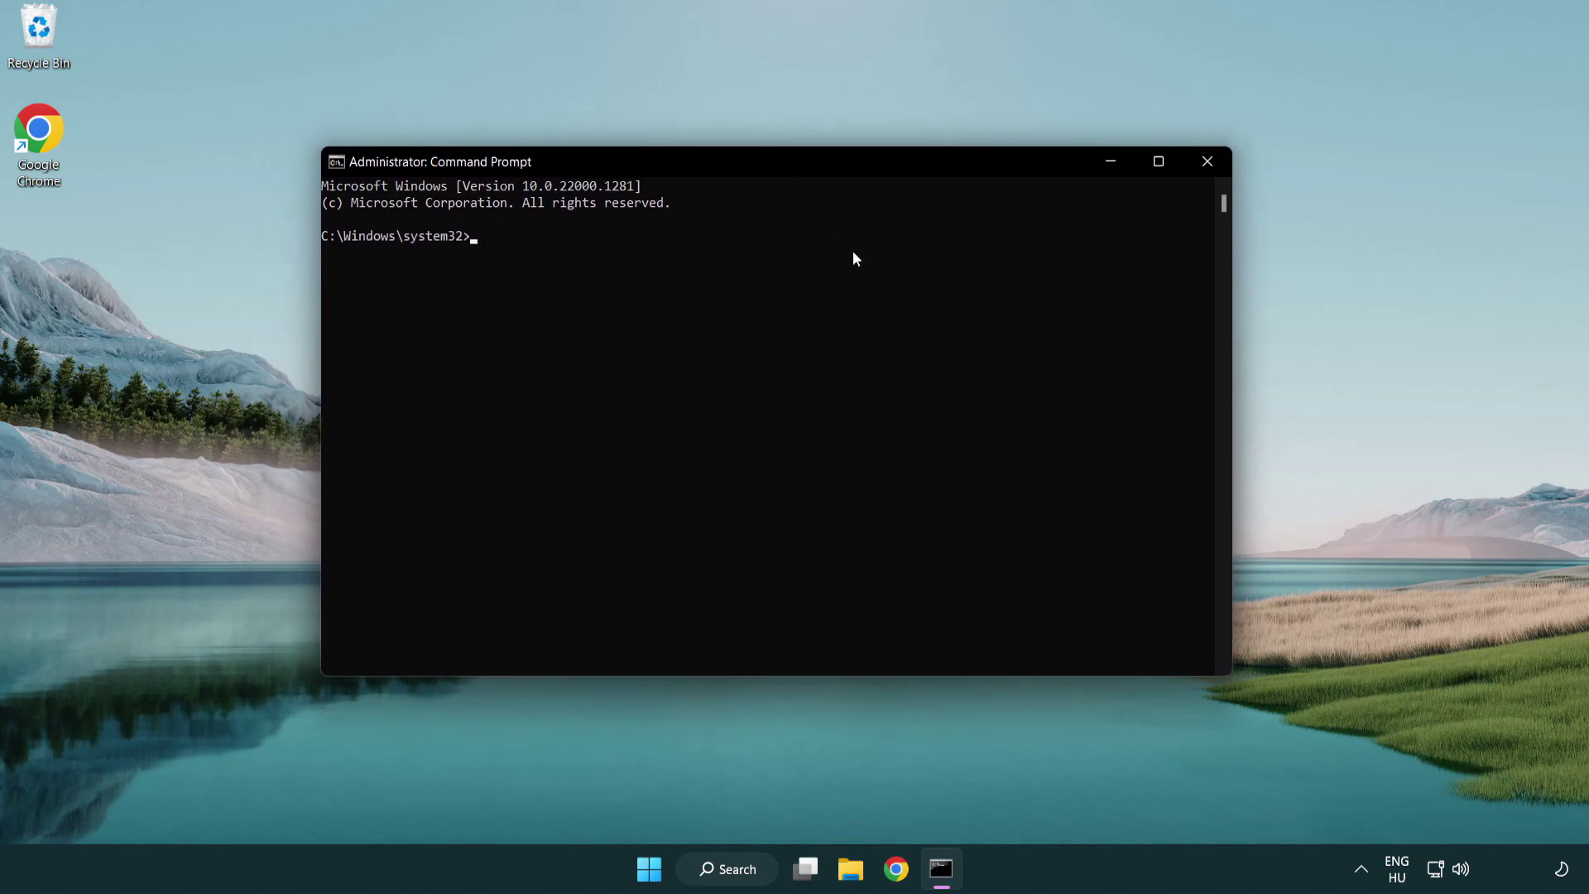
text(sc)
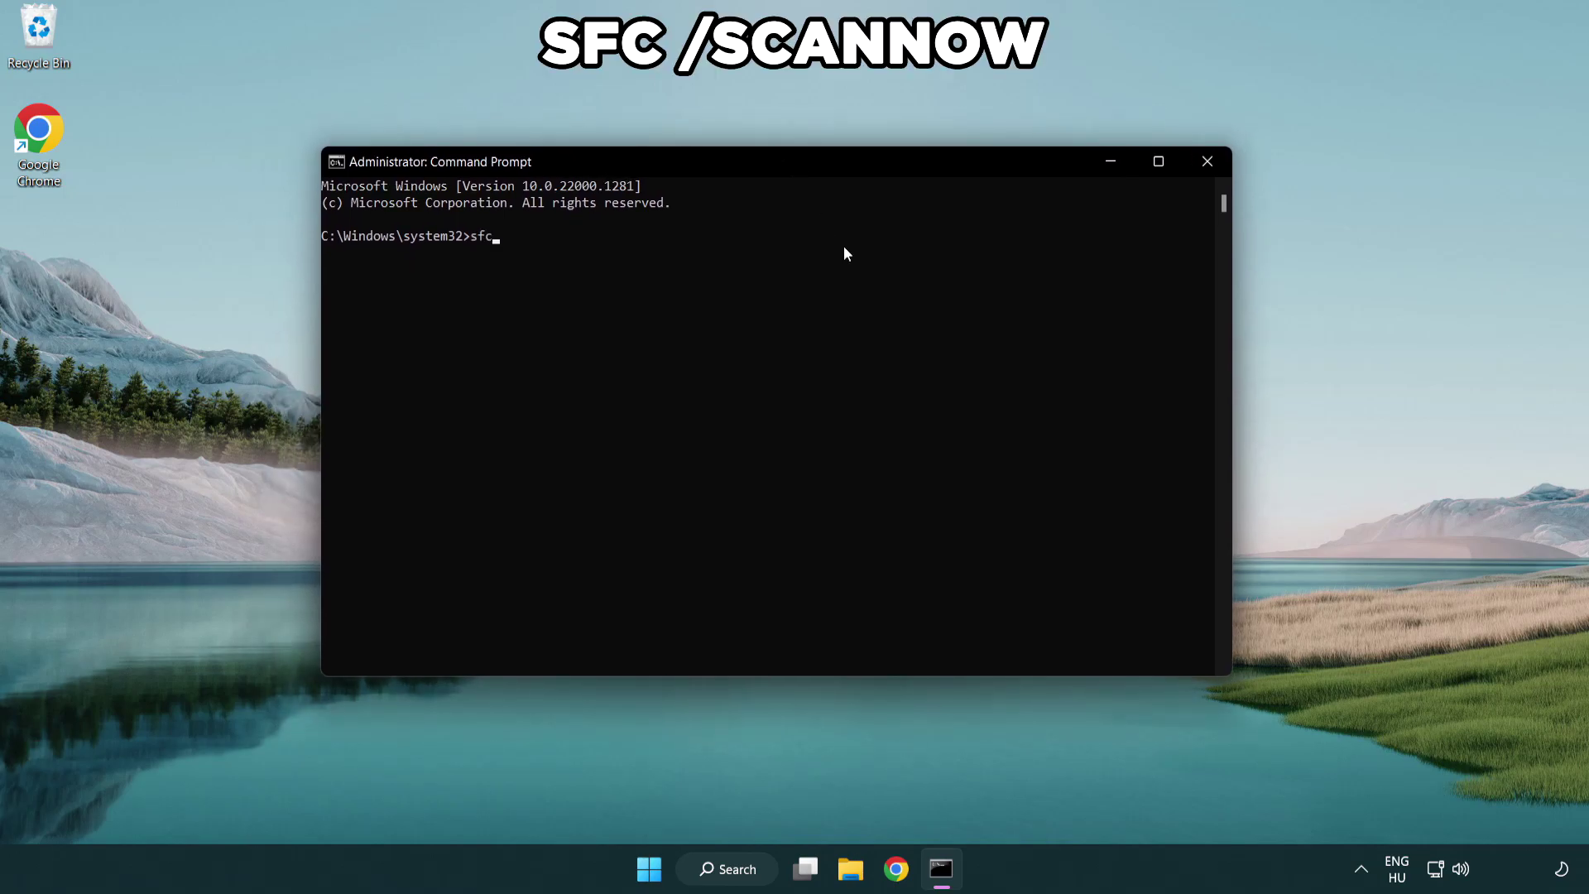
text(annow)
key(Return)
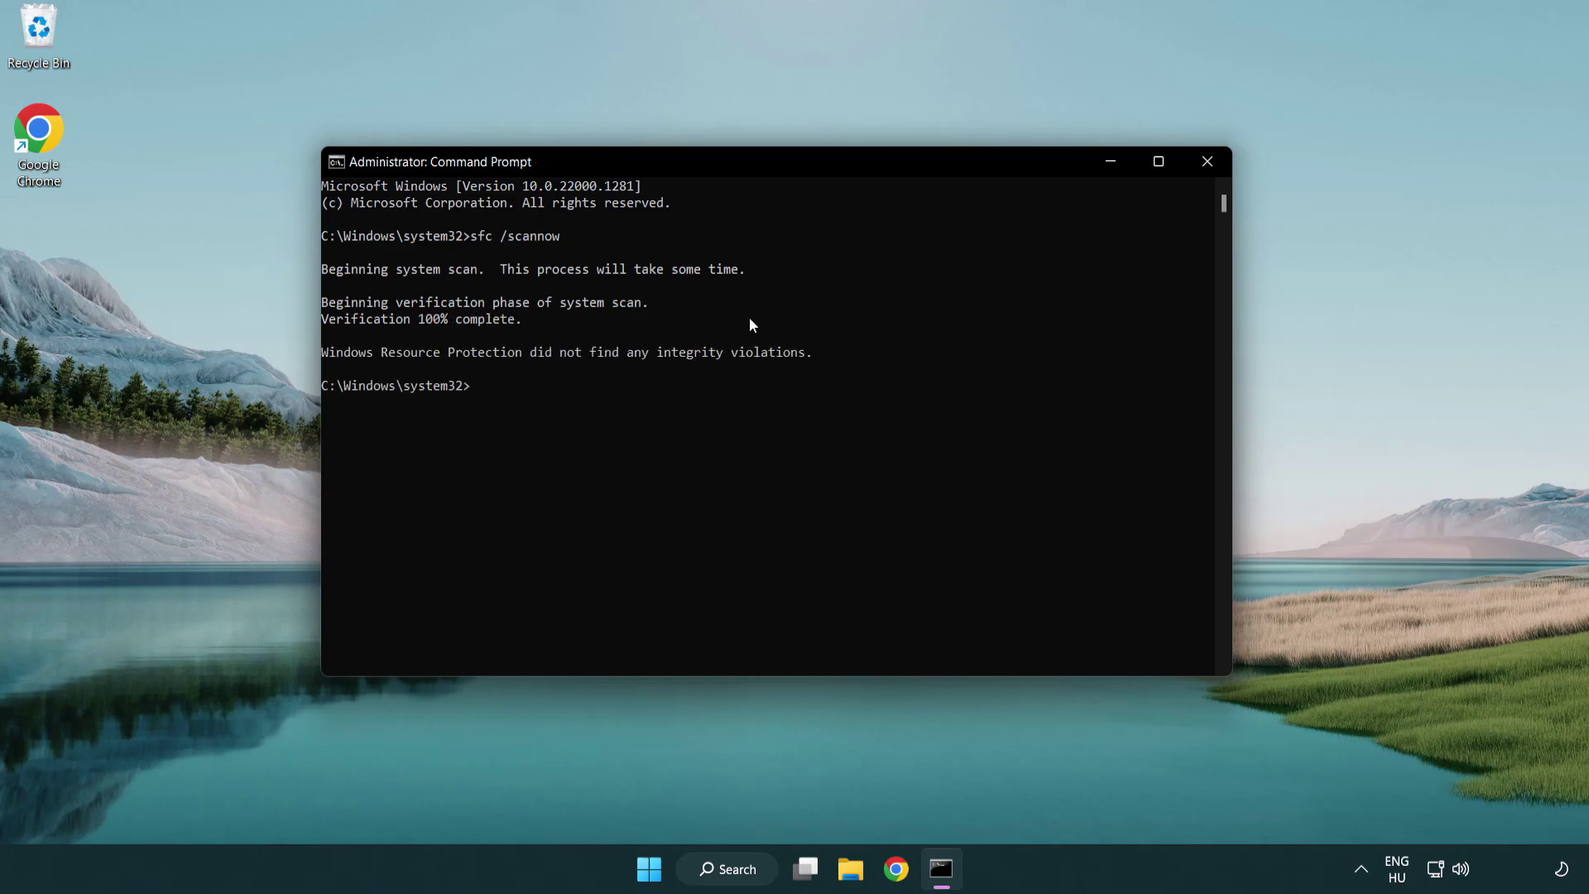
click(1208, 162)
click(671, 869)
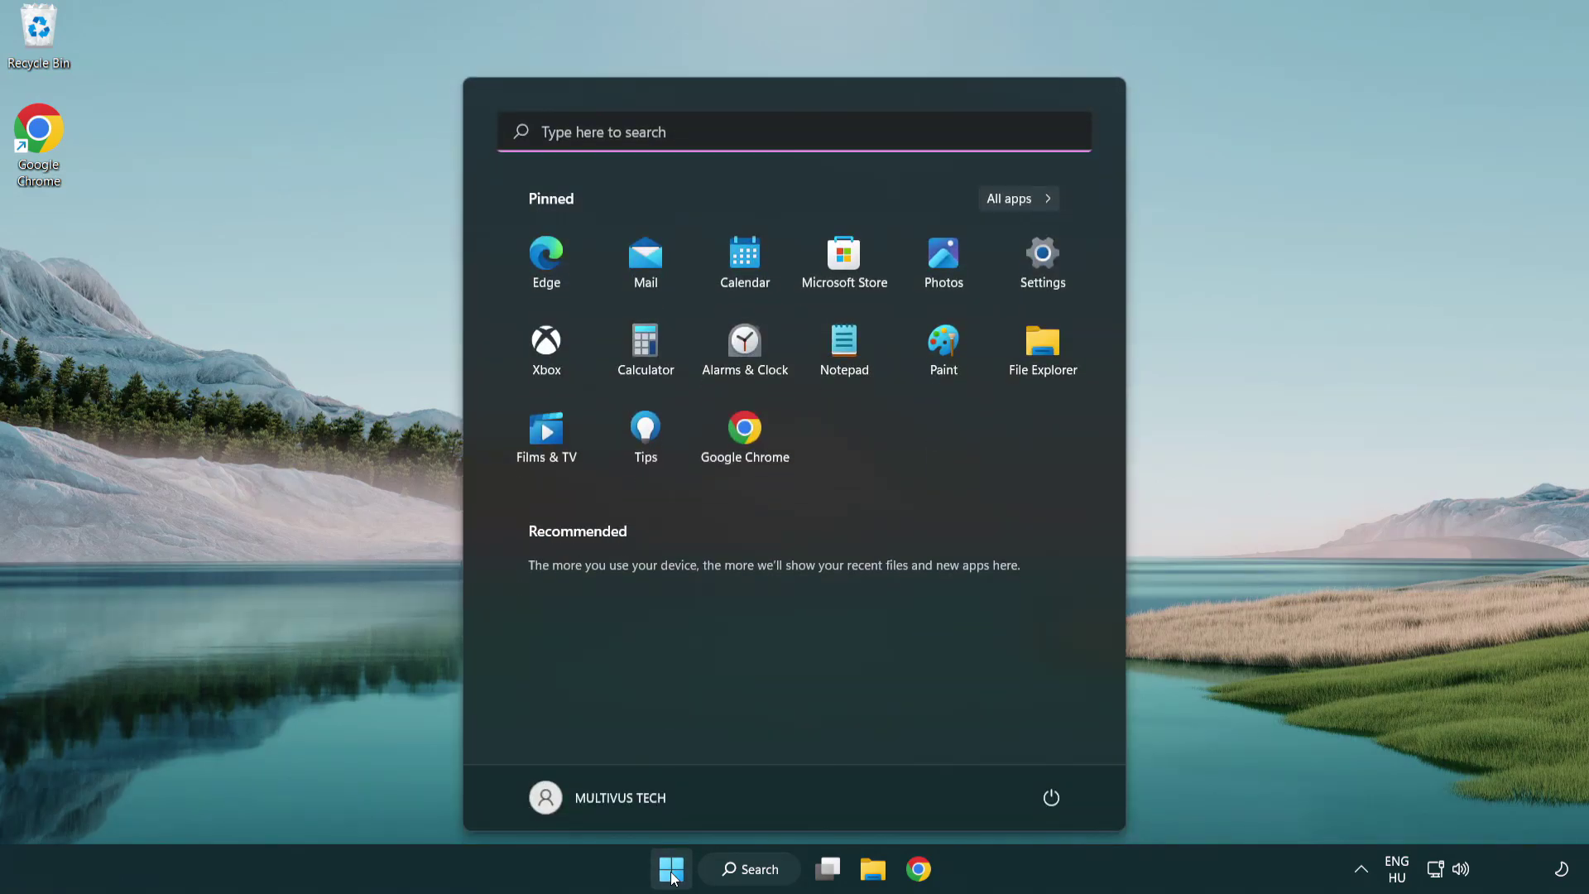
click(1050, 796)
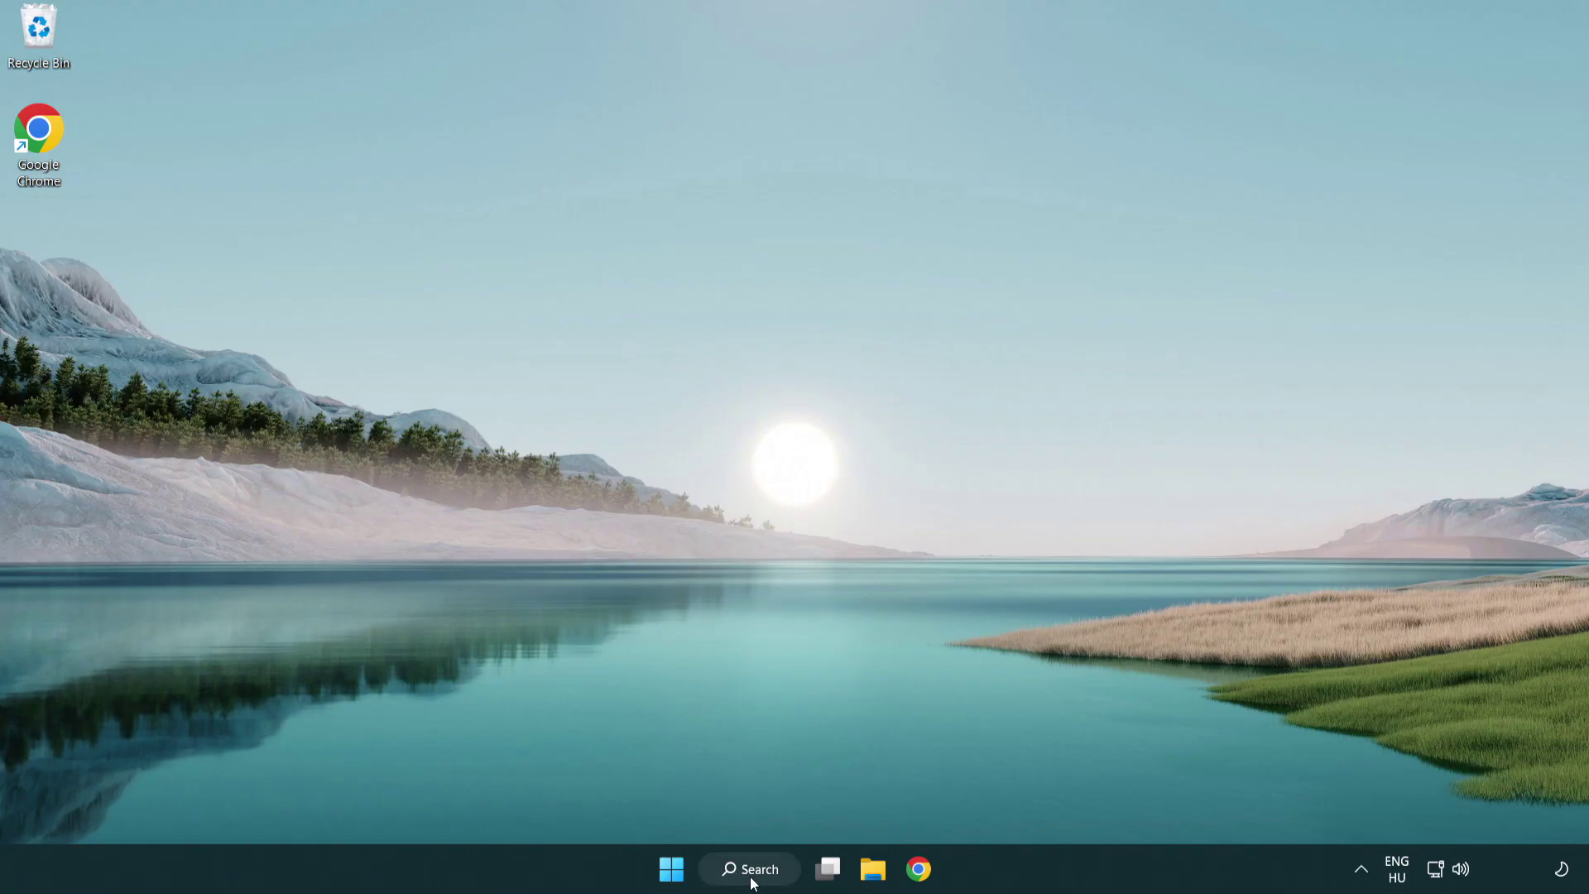
Launch the Windows Security app from a search for 'security'
click(755, 874)
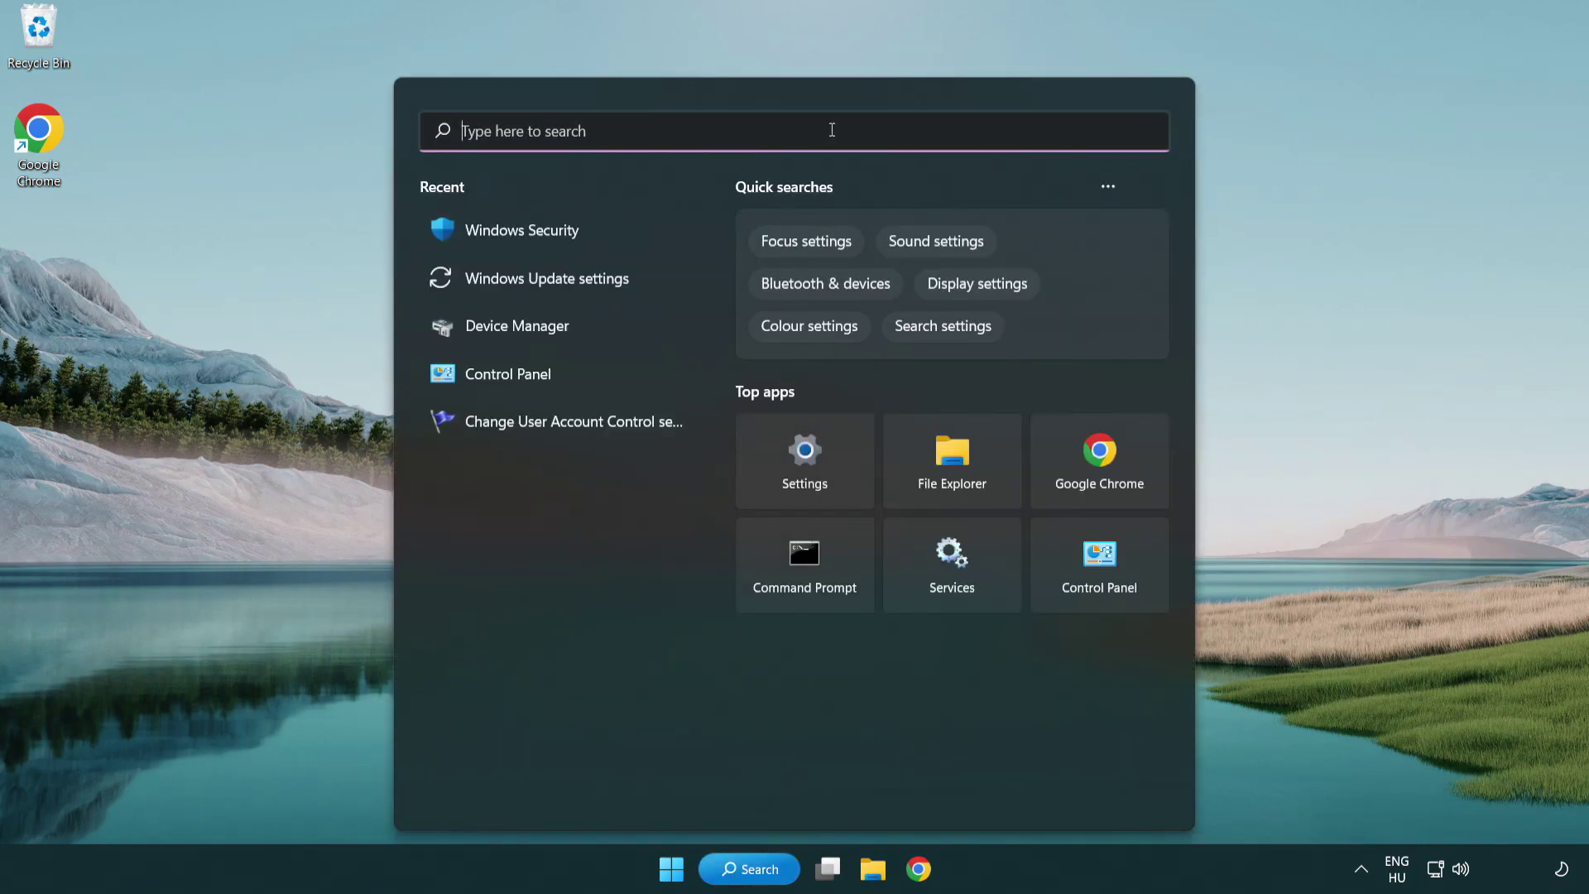
text(securit)
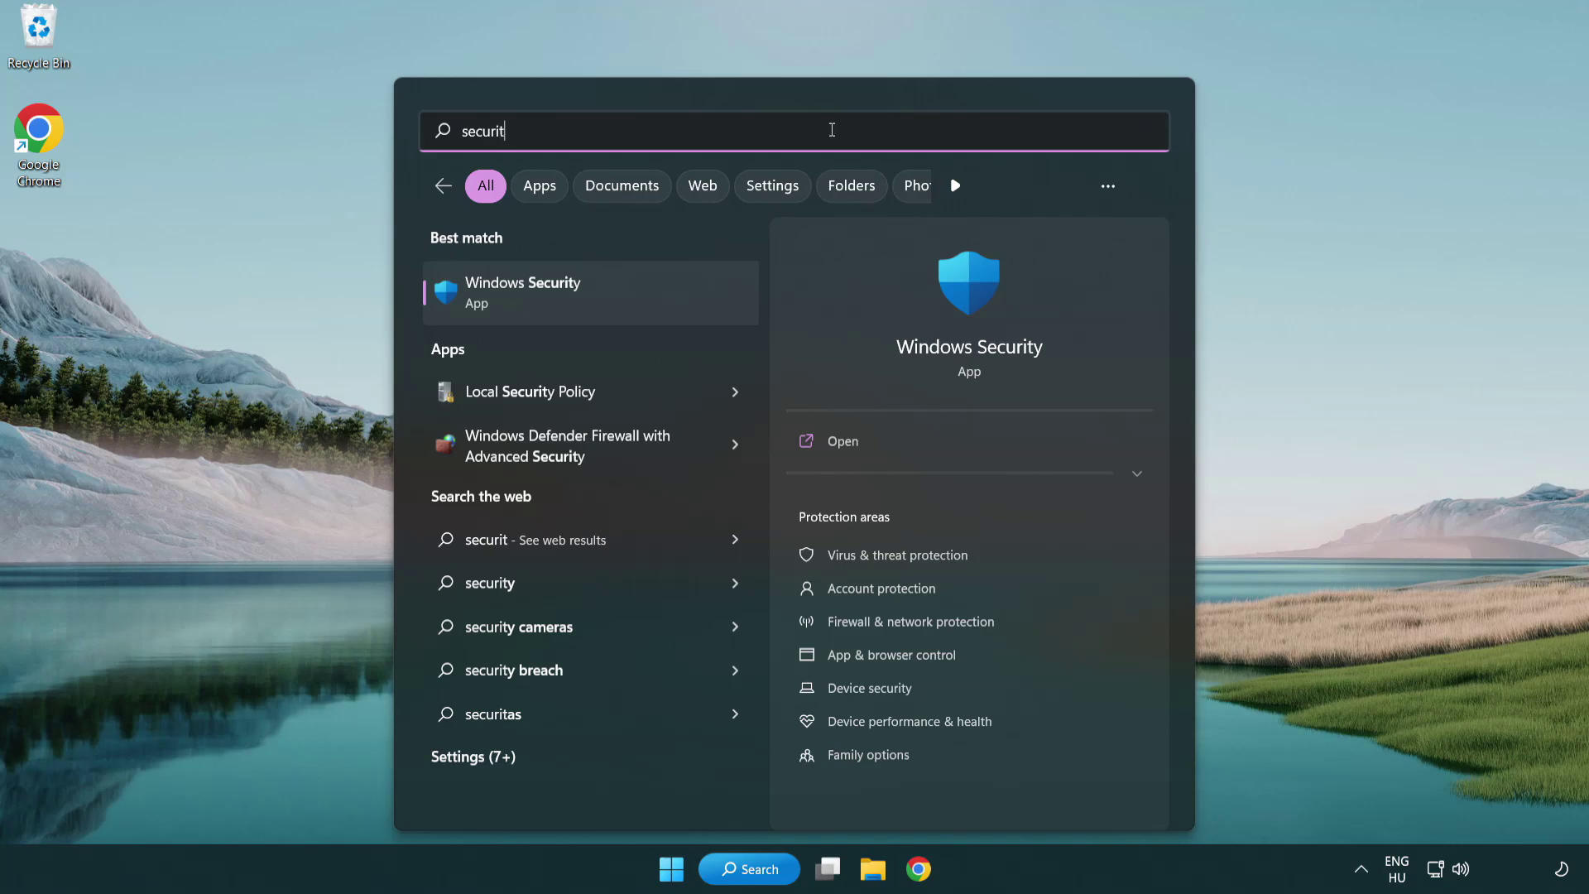
text(y)
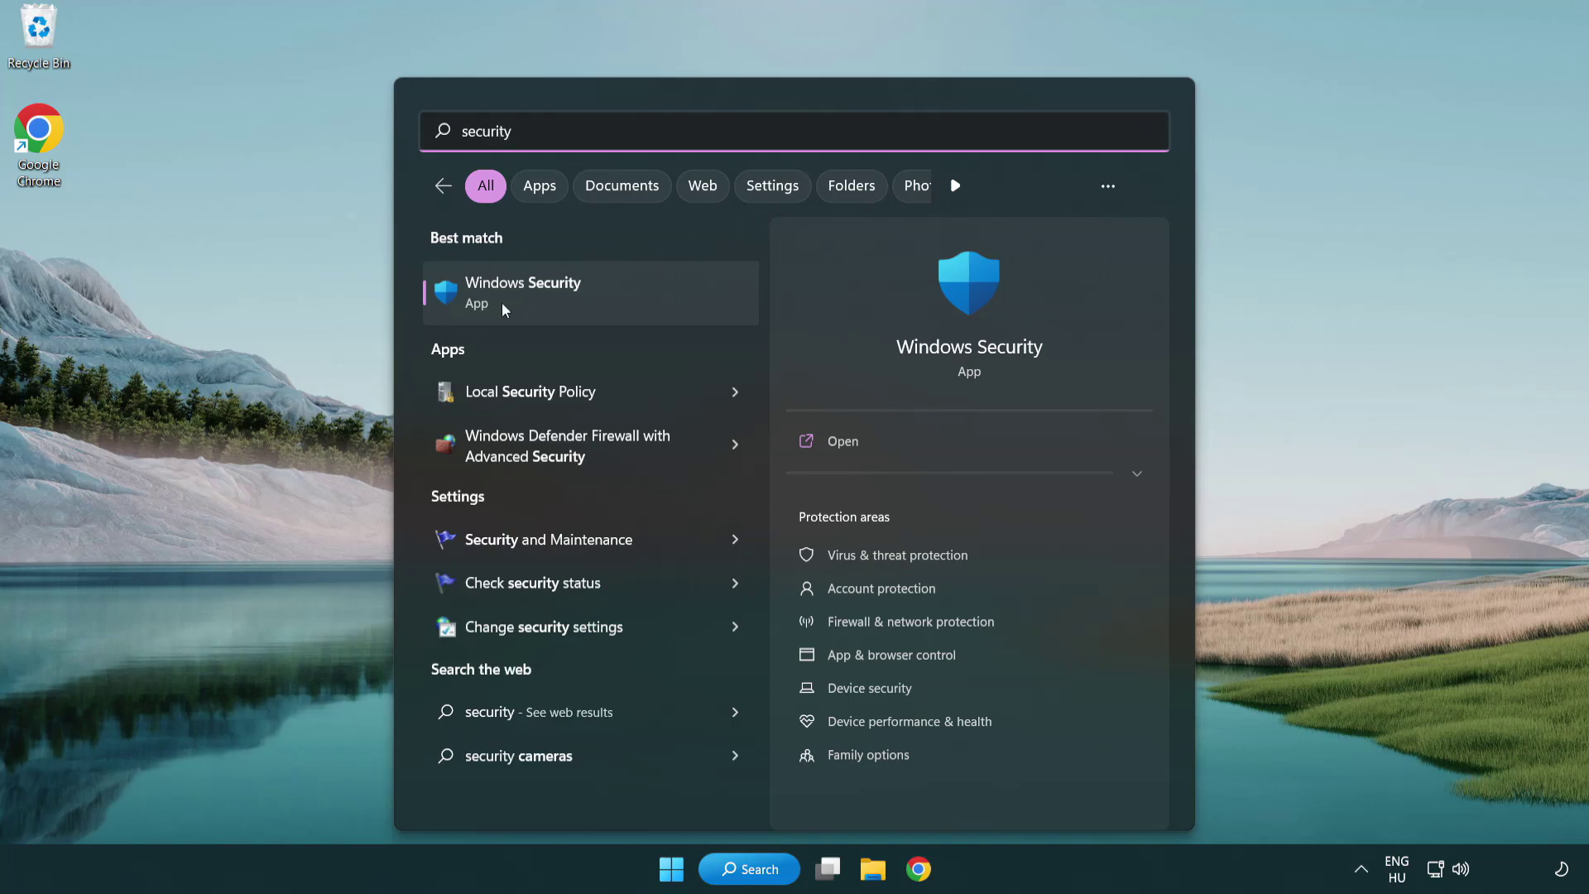
click(652, 303)
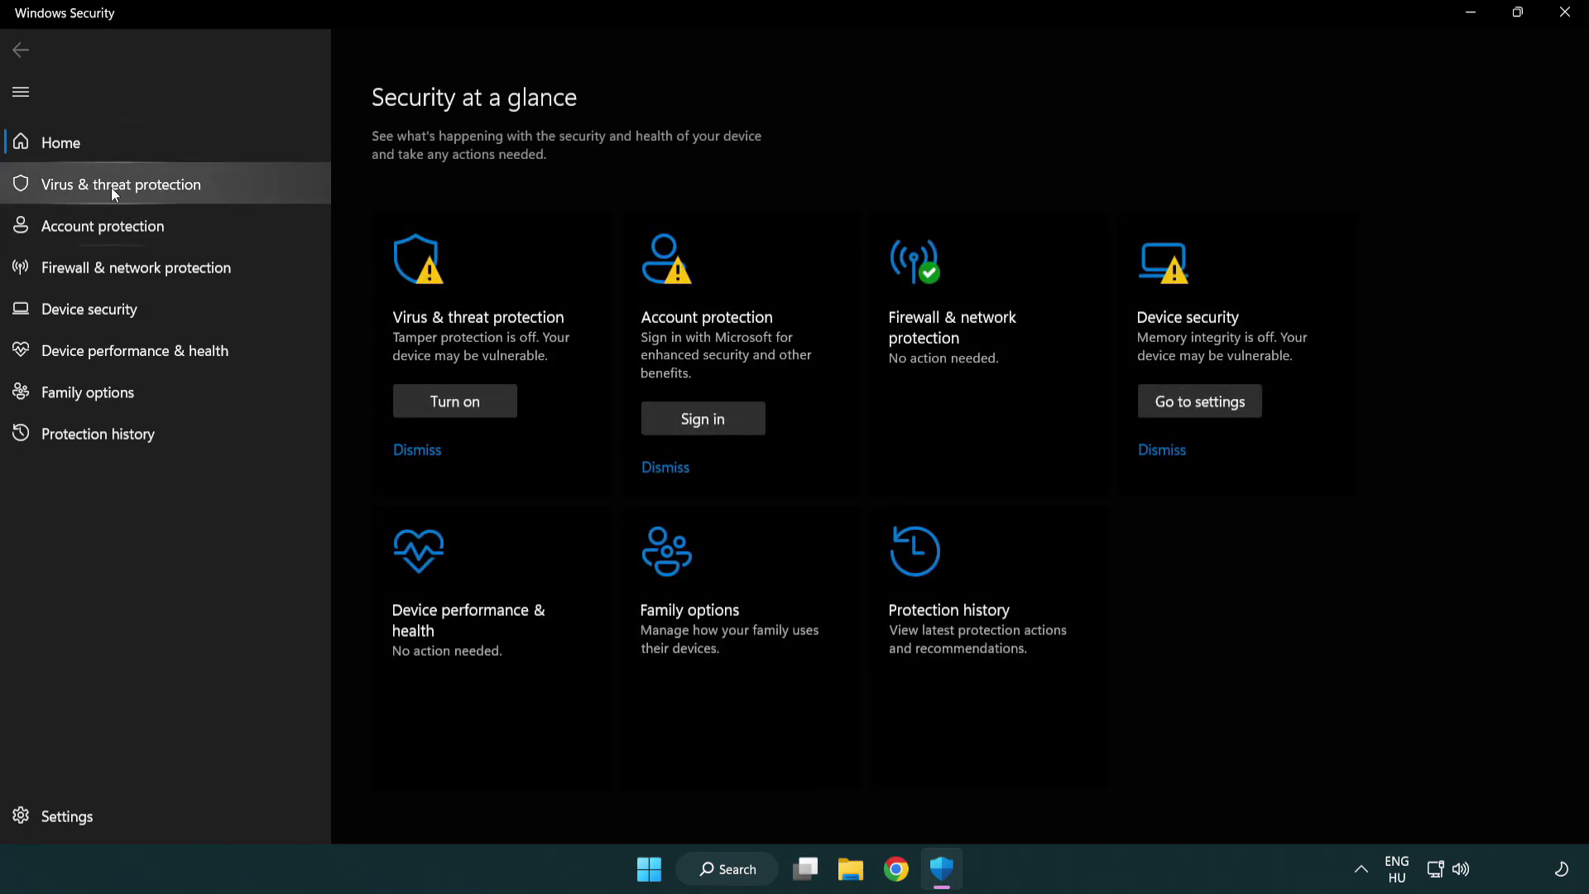
Go through Virus & threat protection > Manage settings to Add or remove exclusions
click(240, 183)
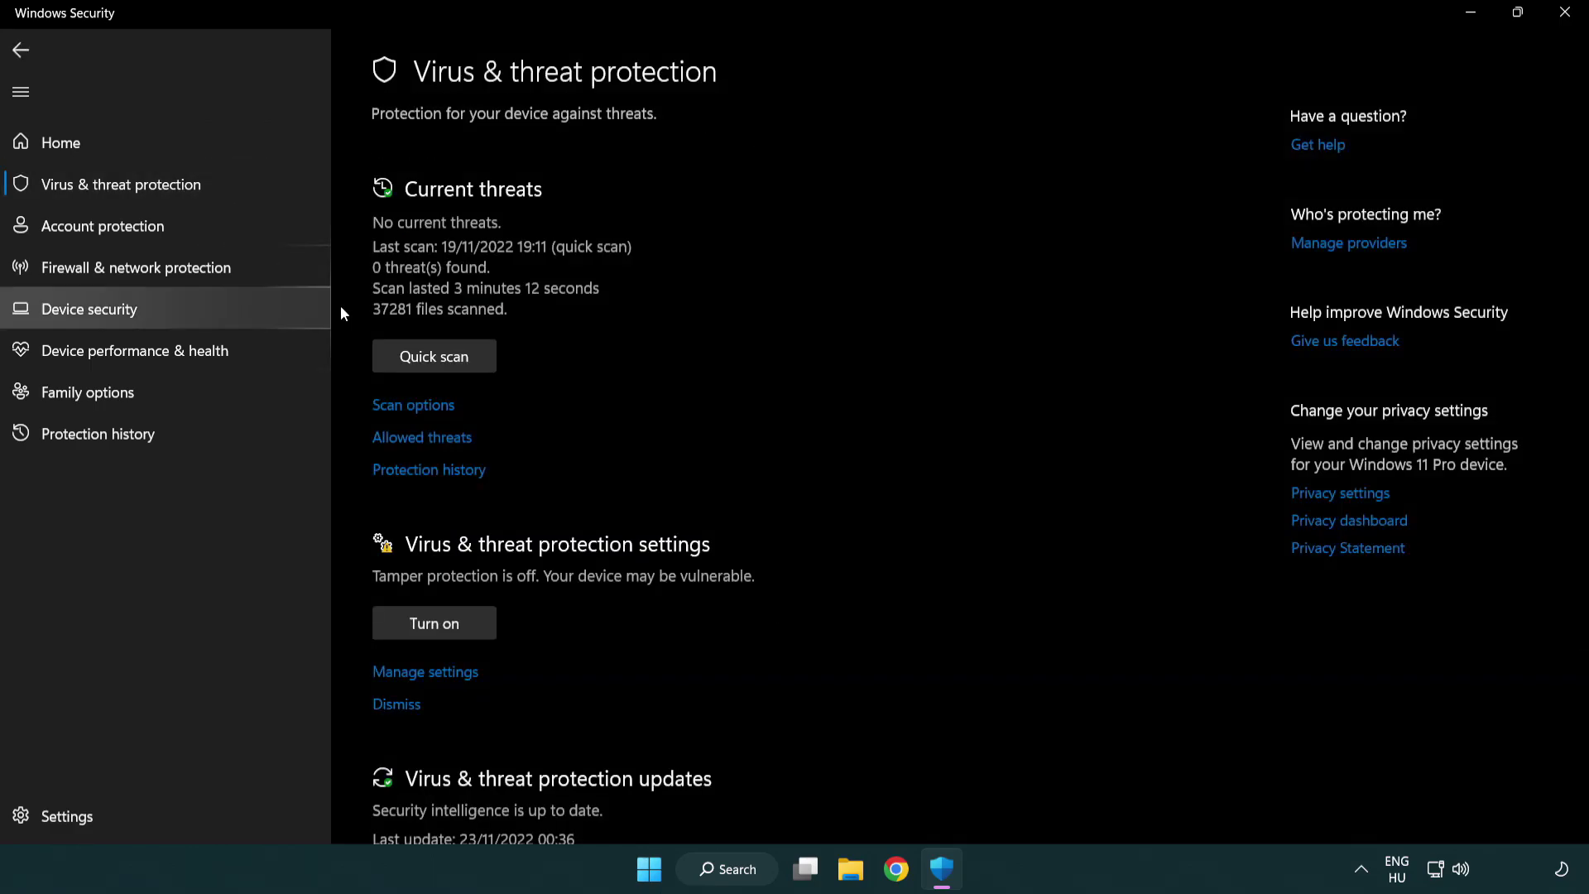
scroll(458, 348, down, 2)
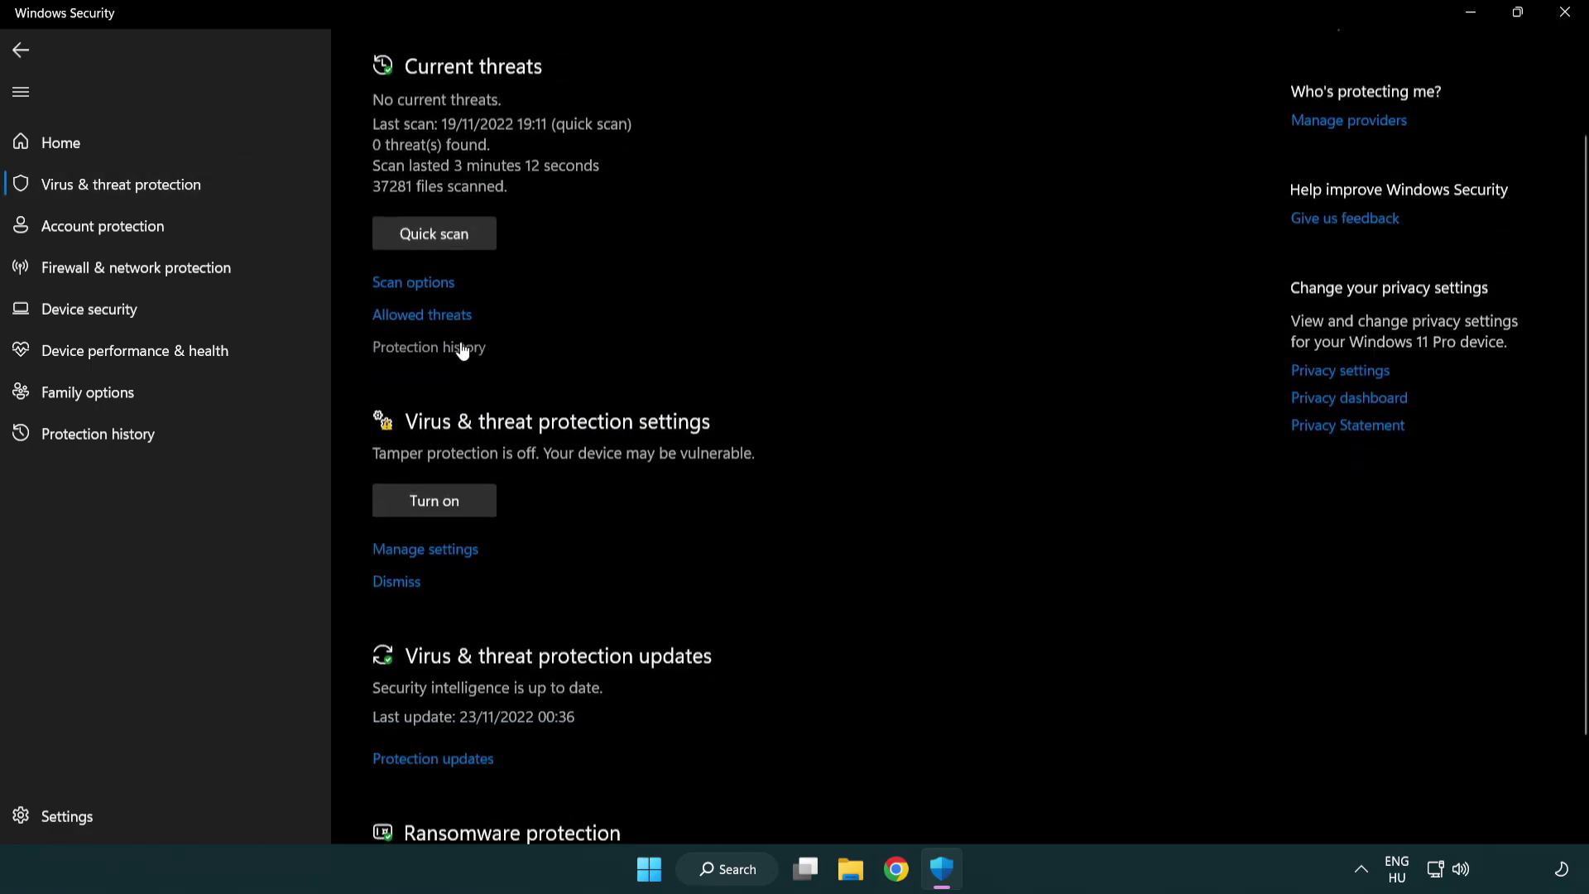
click(422, 553)
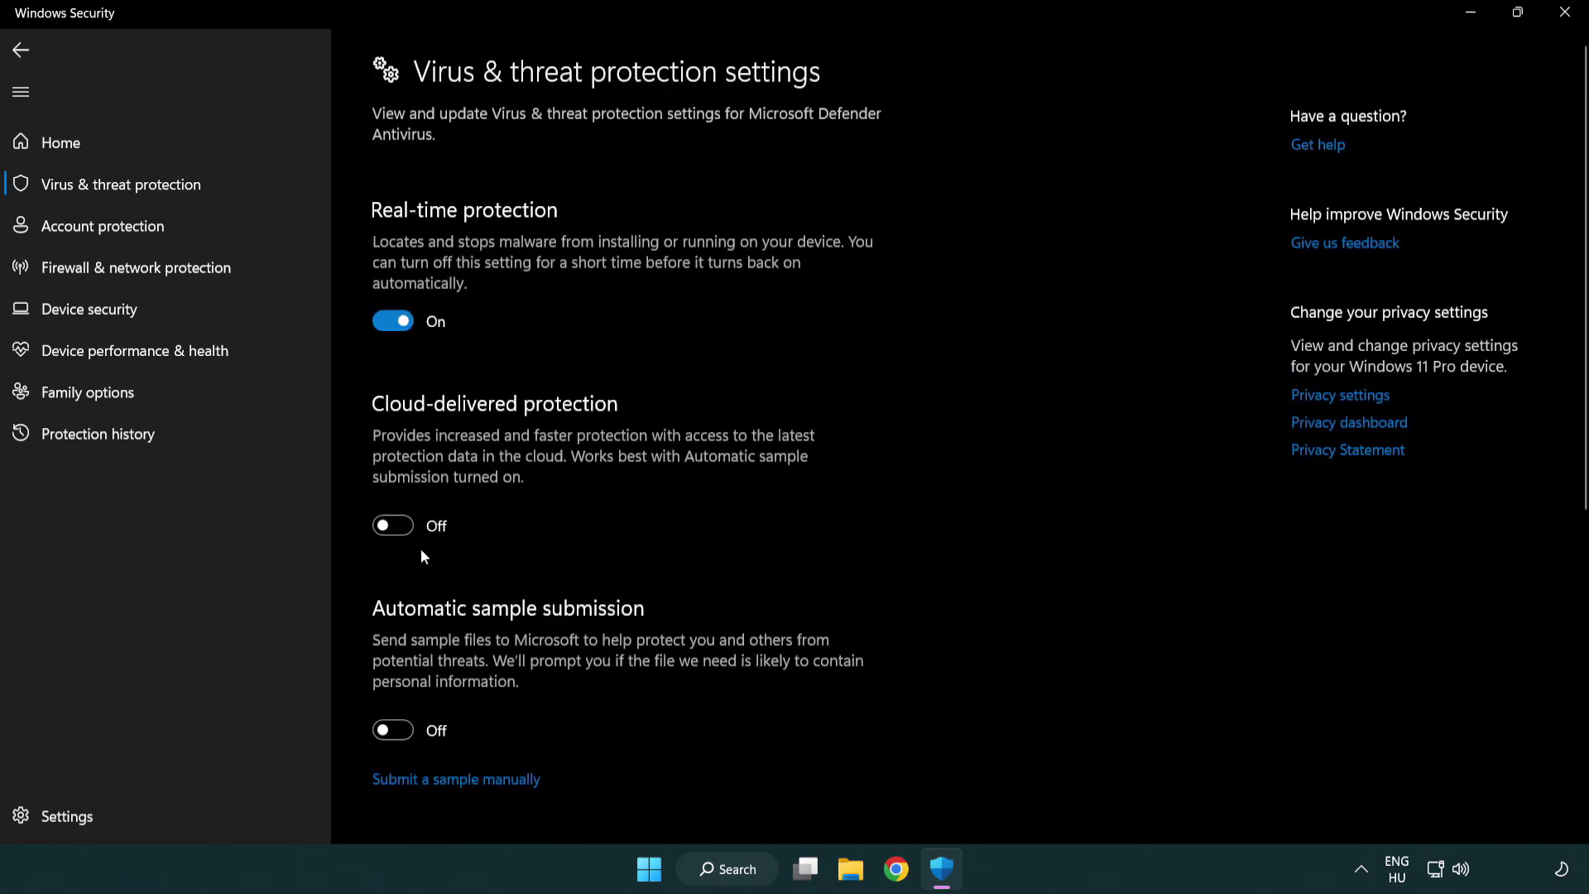
scroll(423, 551, down, 1)
scroll(422, 551, down, 2)
scroll(424, 553, down, 2)
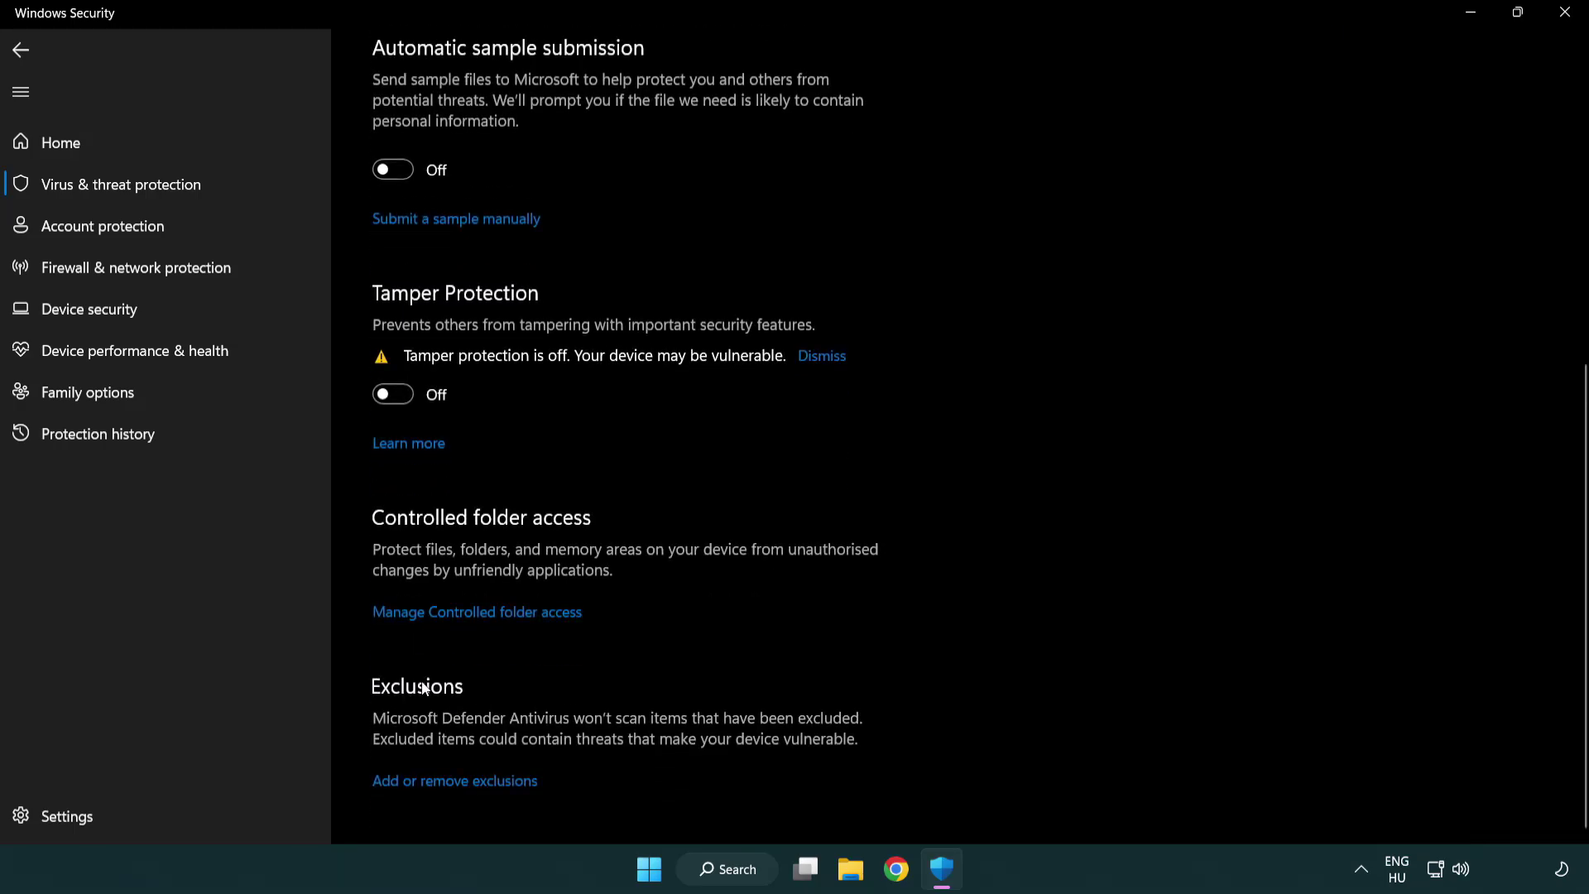
click(391, 784)
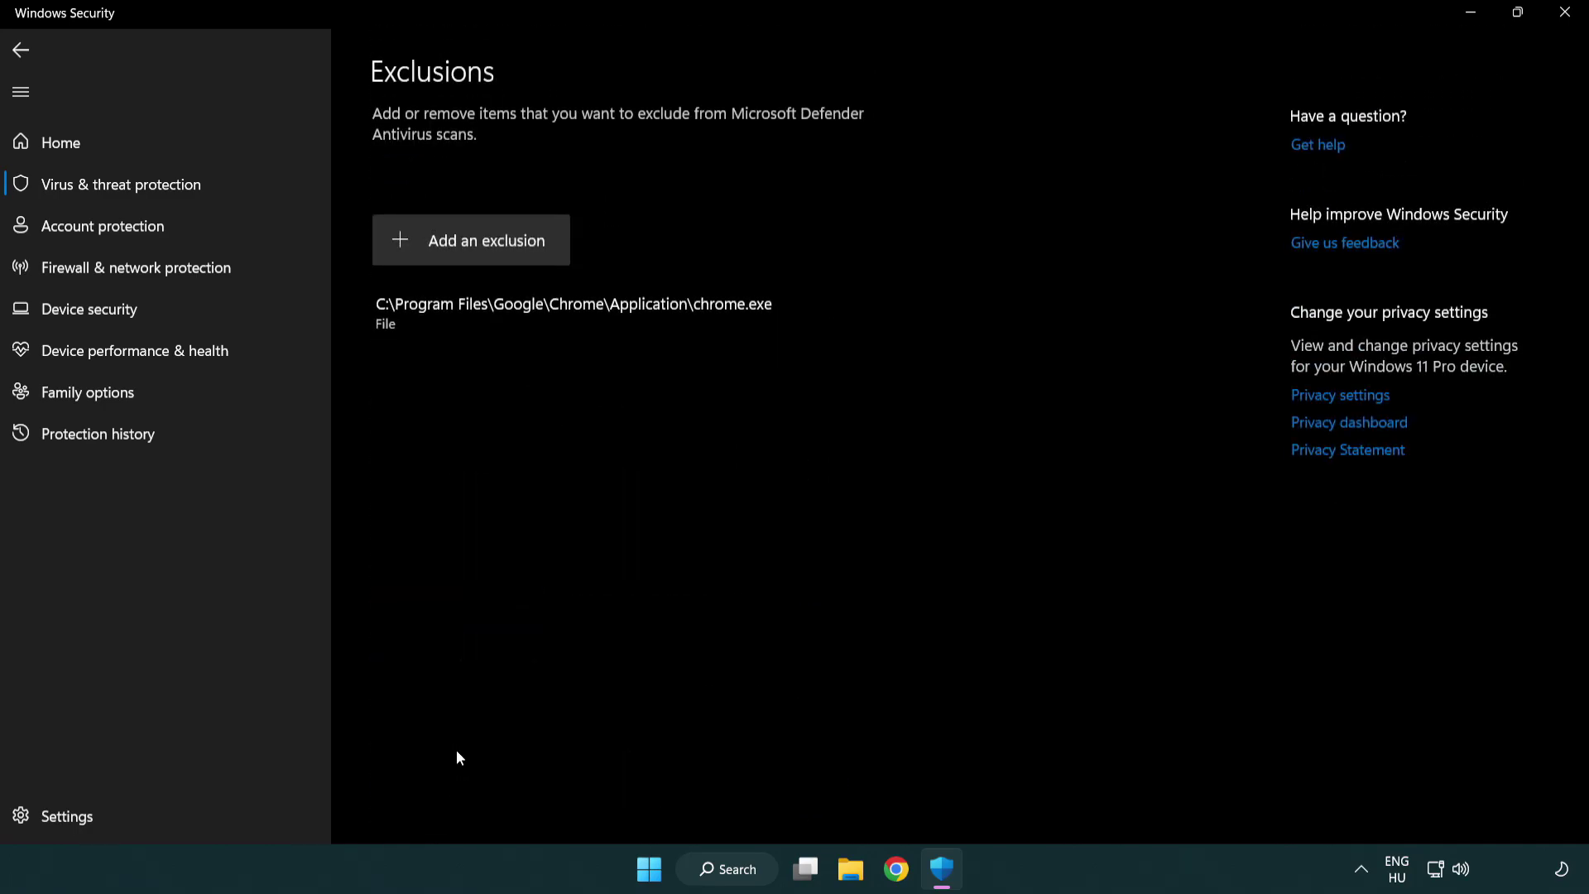
Start a Folder exclusion and browse up to Local Disk (C:)
click(476, 242)
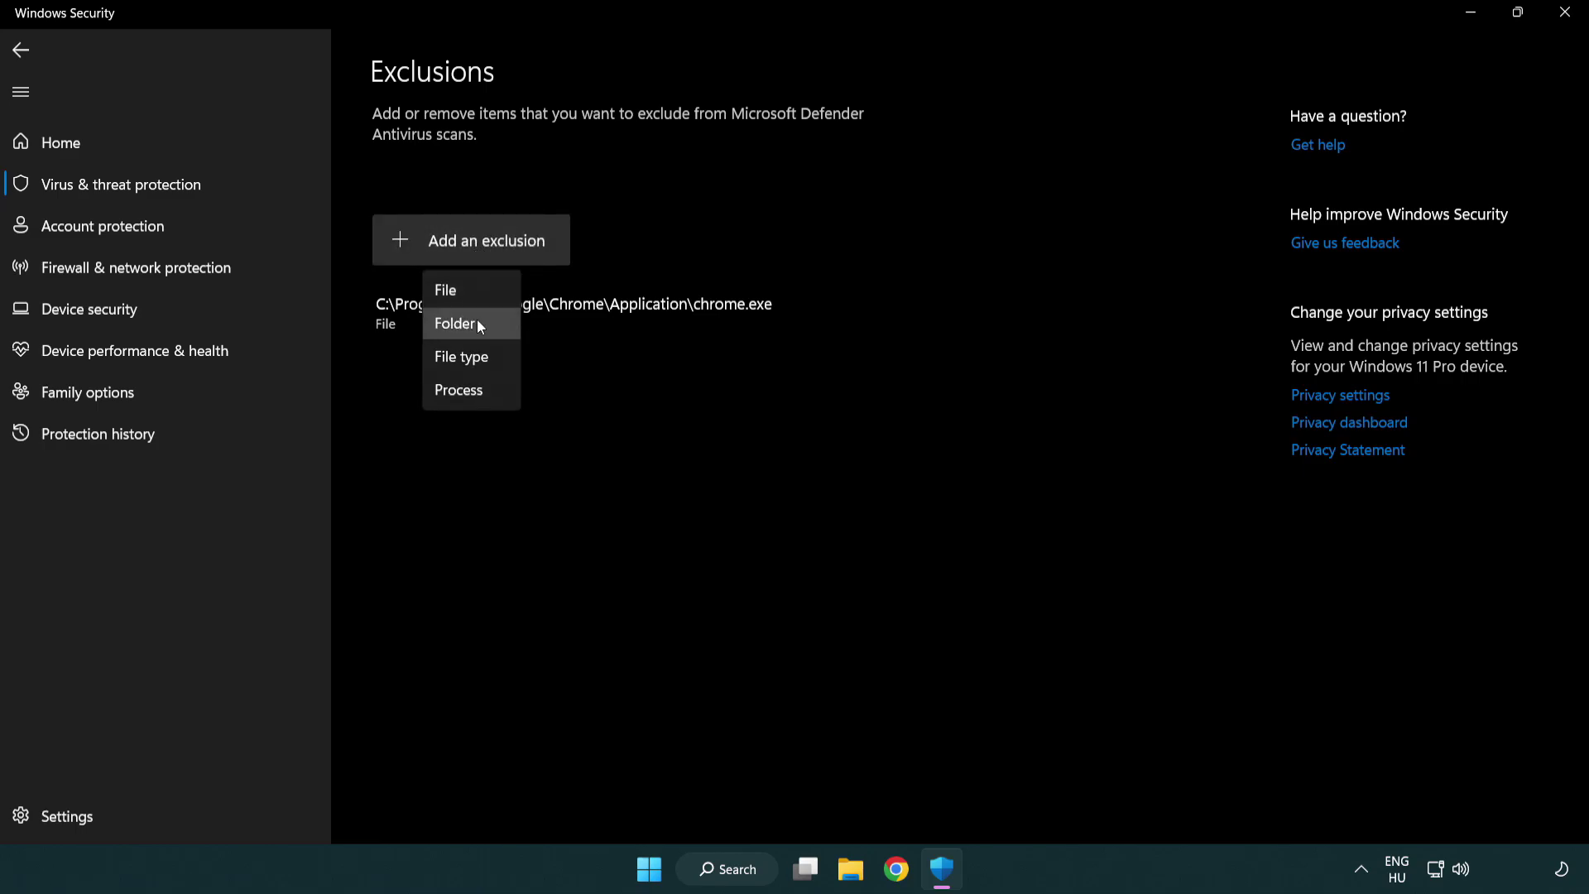
click(477, 294)
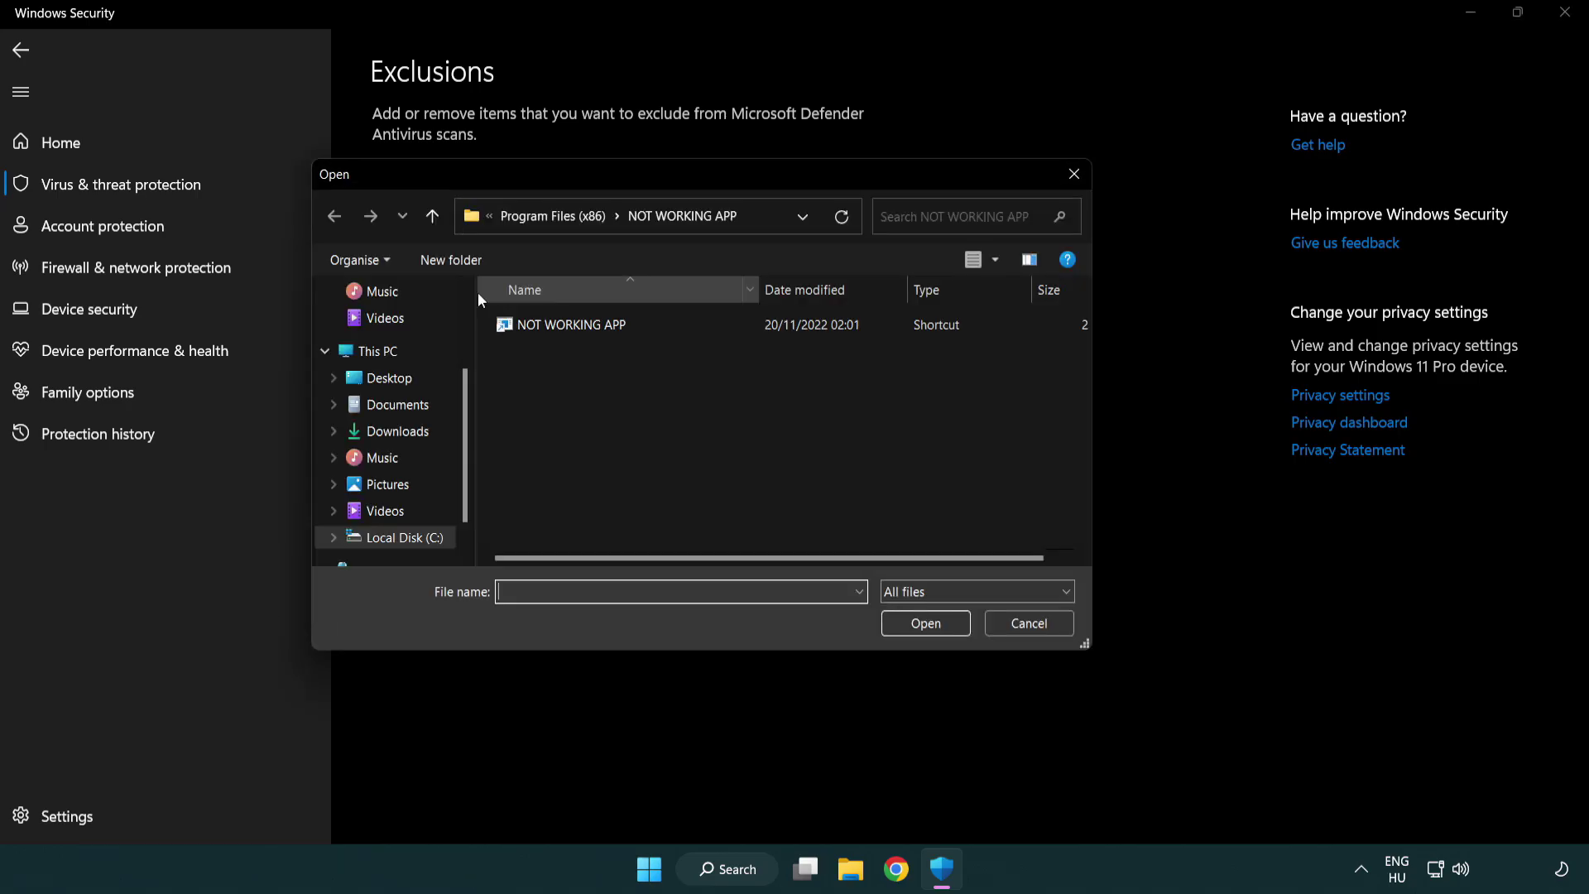
click(537, 222)
click(537, 221)
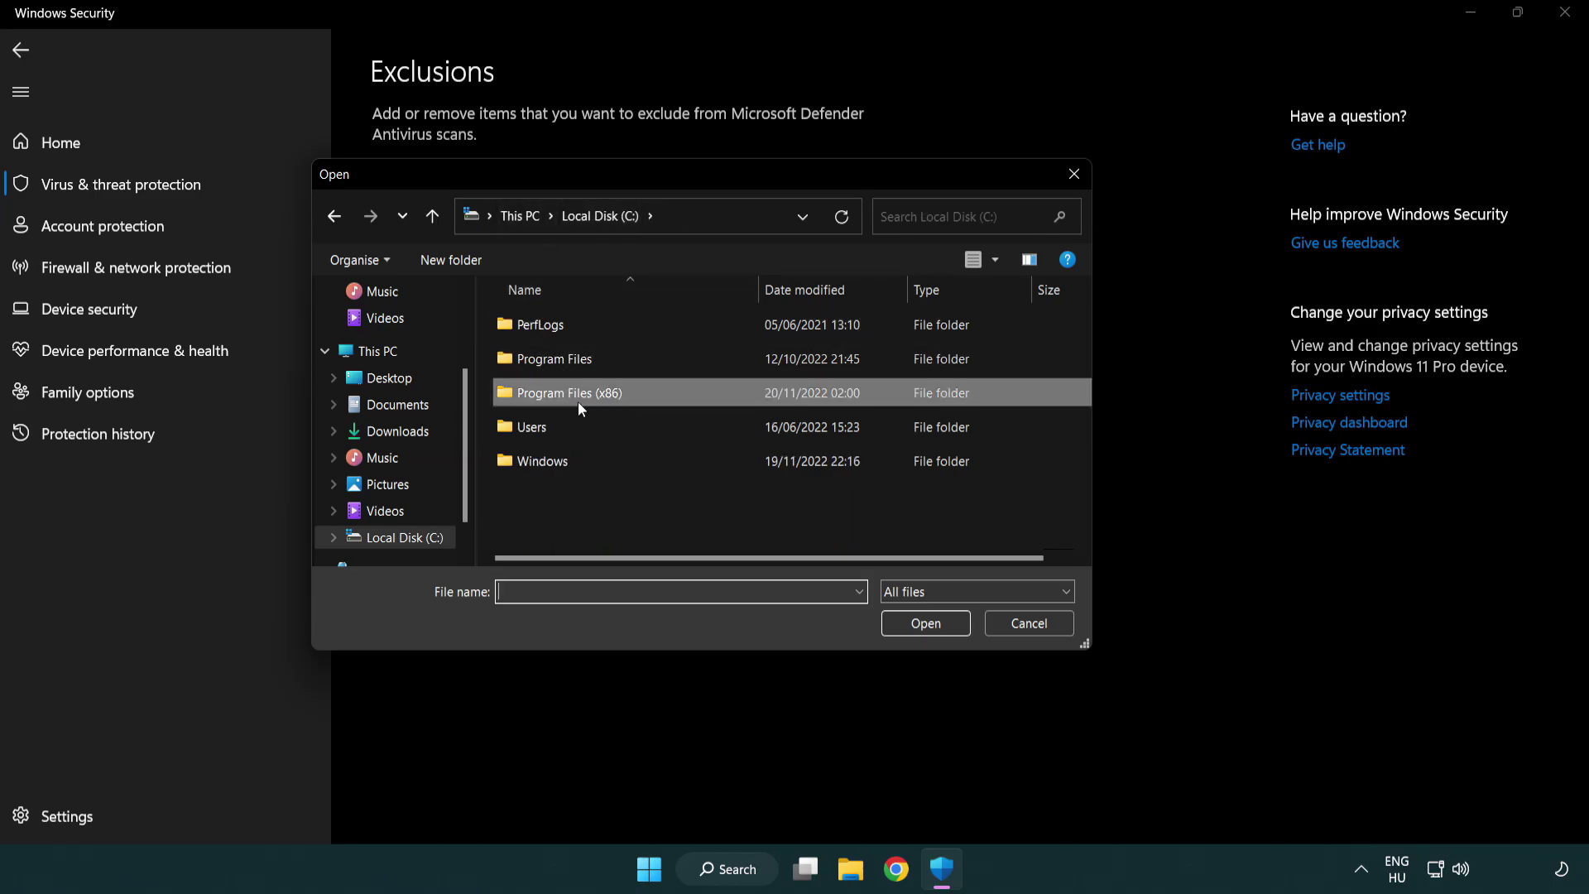
click(537, 219)
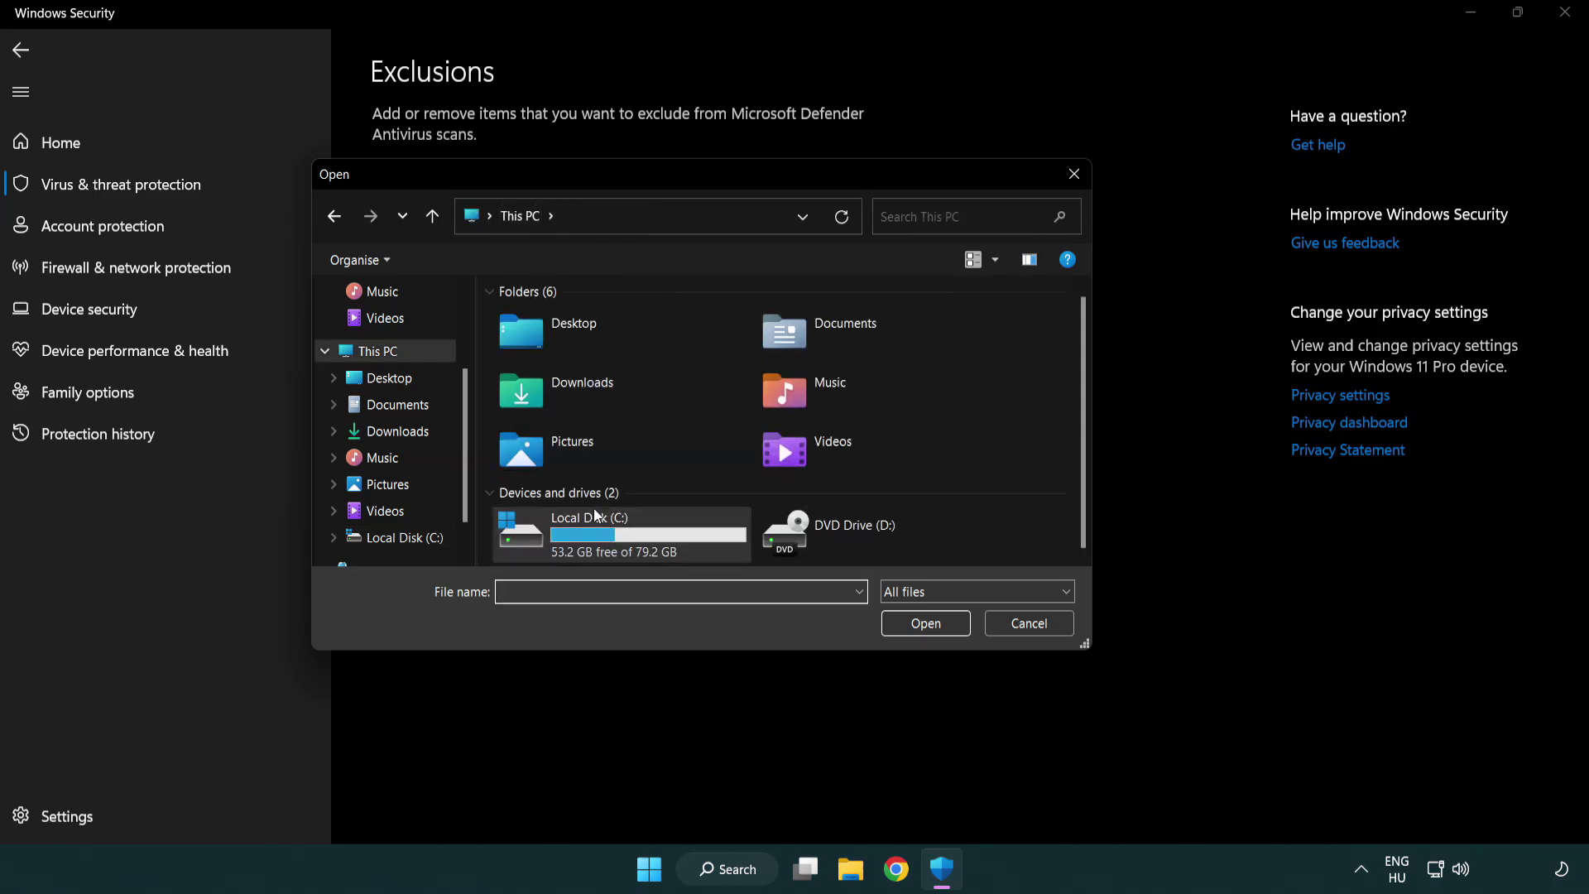
double_click(580, 547)
Pick C:\Program Files (x86)\NOT WORKING APP and confirm it as the exclusion
click(582, 395)
double_click(580, 395)
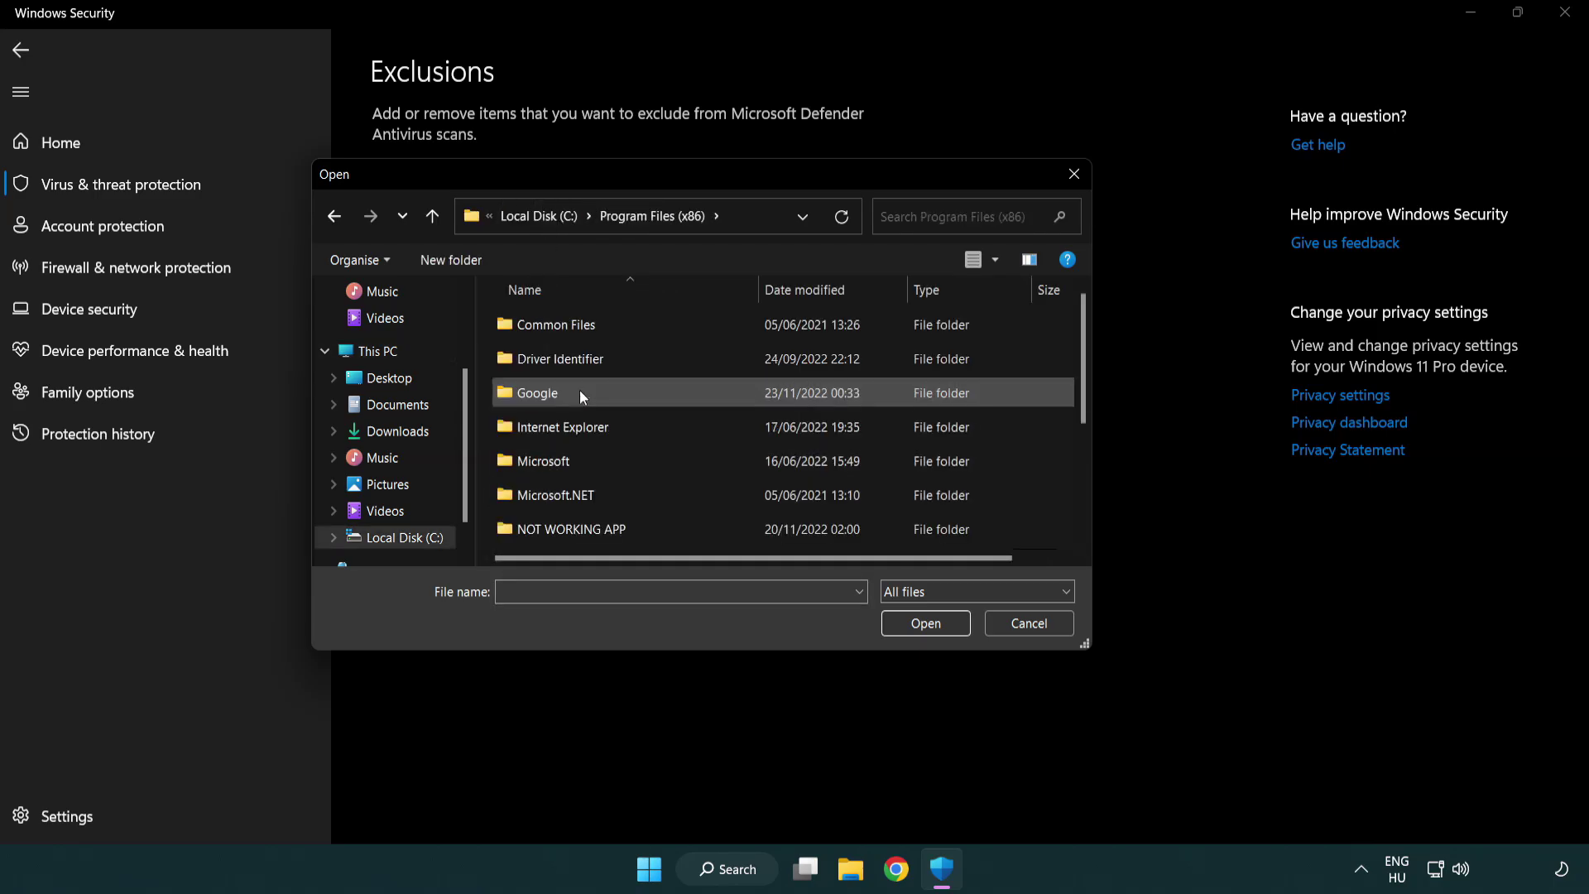
click(592, 532)
double_click(592, 531)
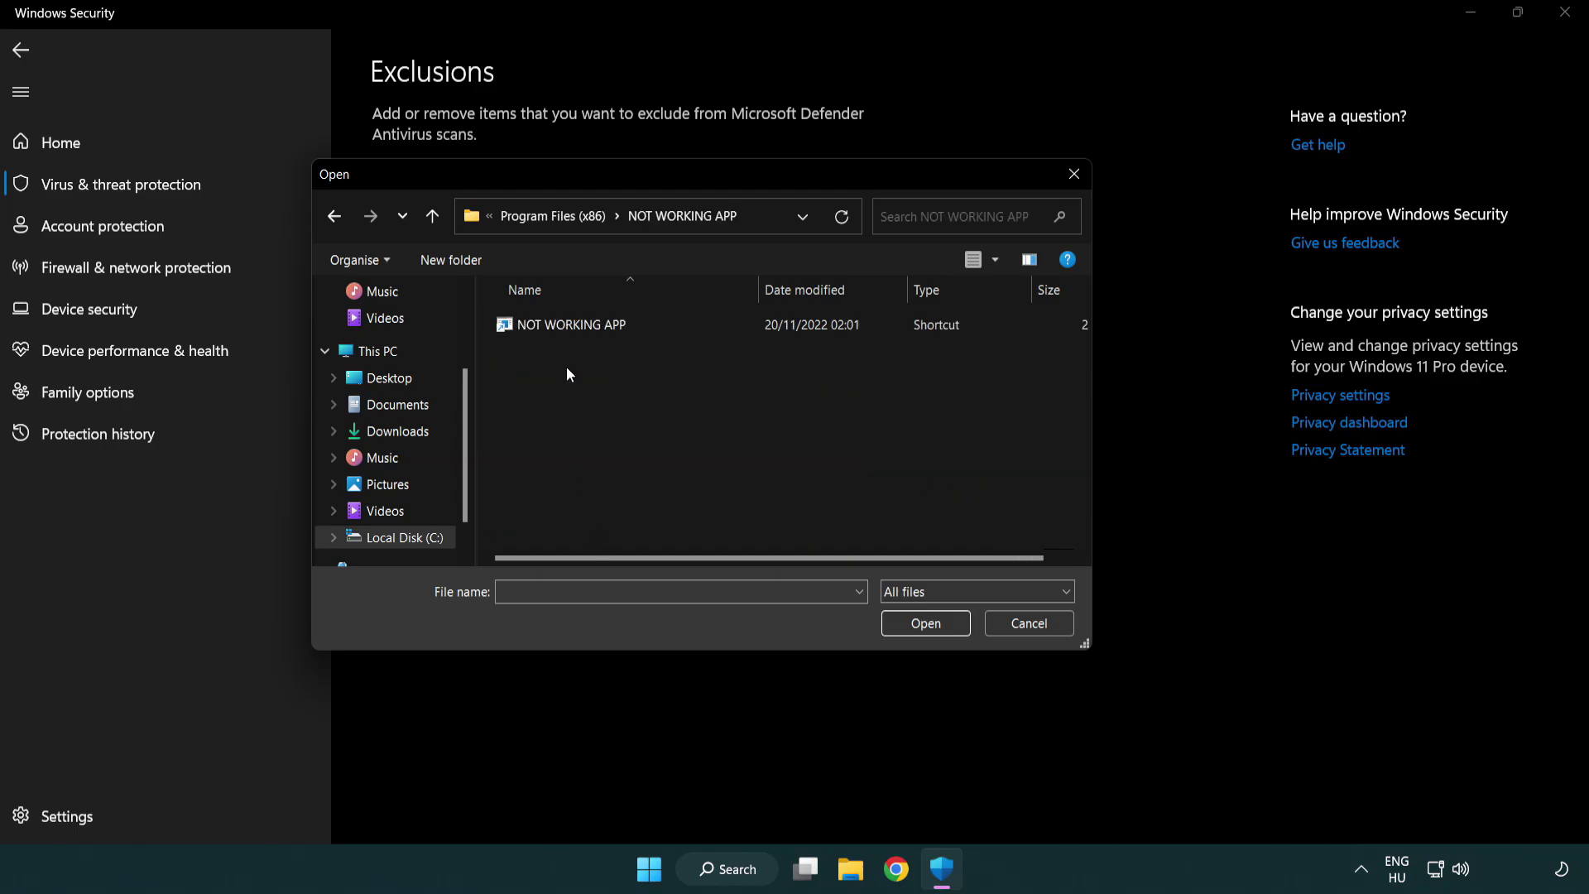
click(559, 324)
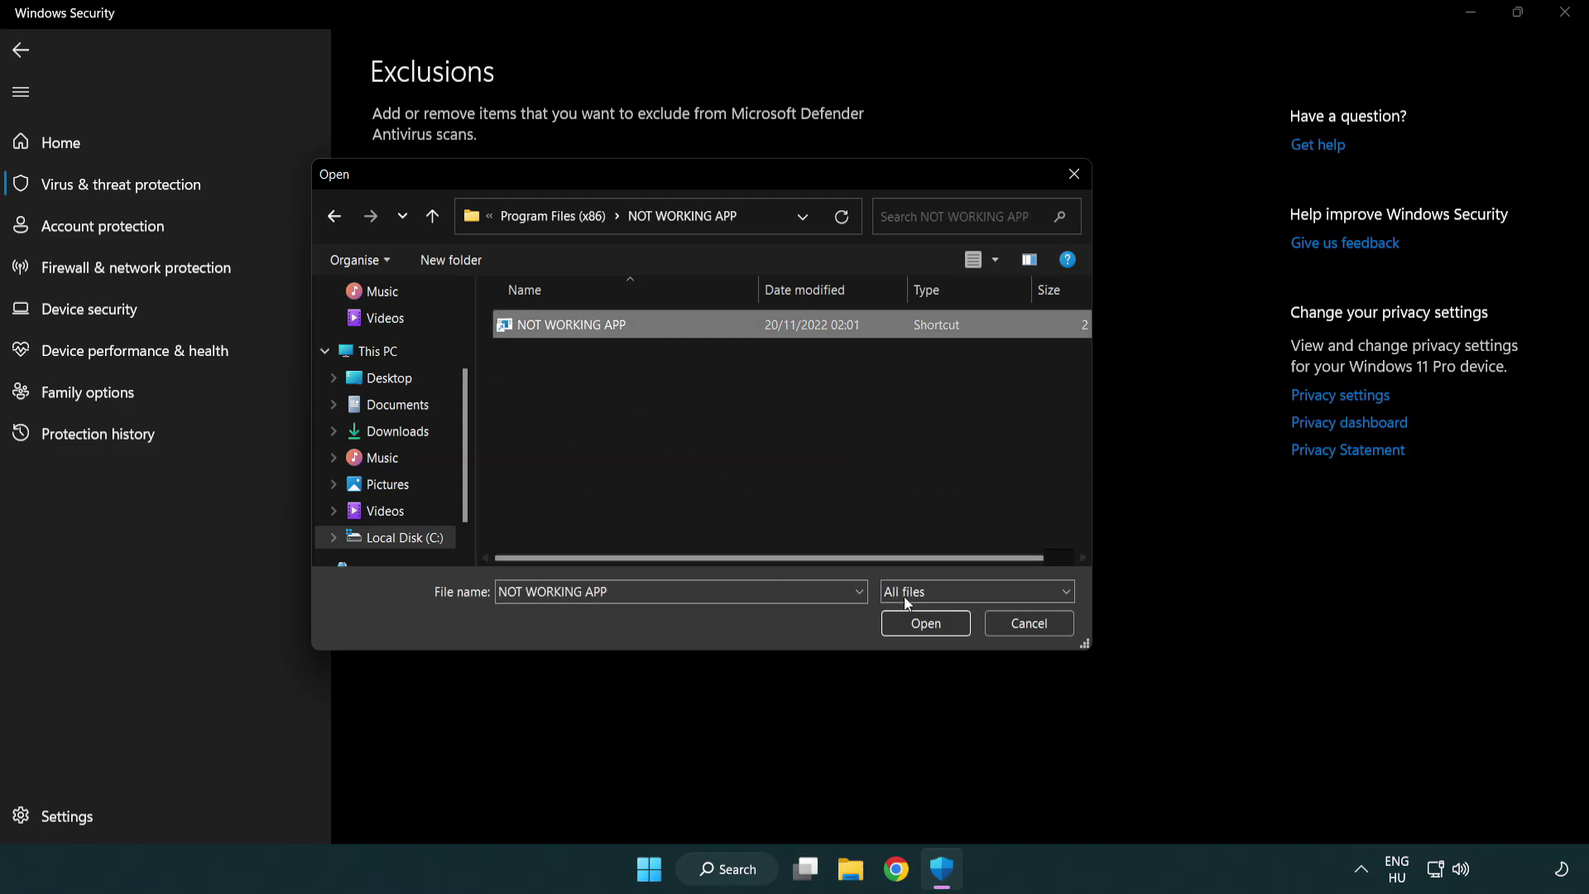
click(921, 625)
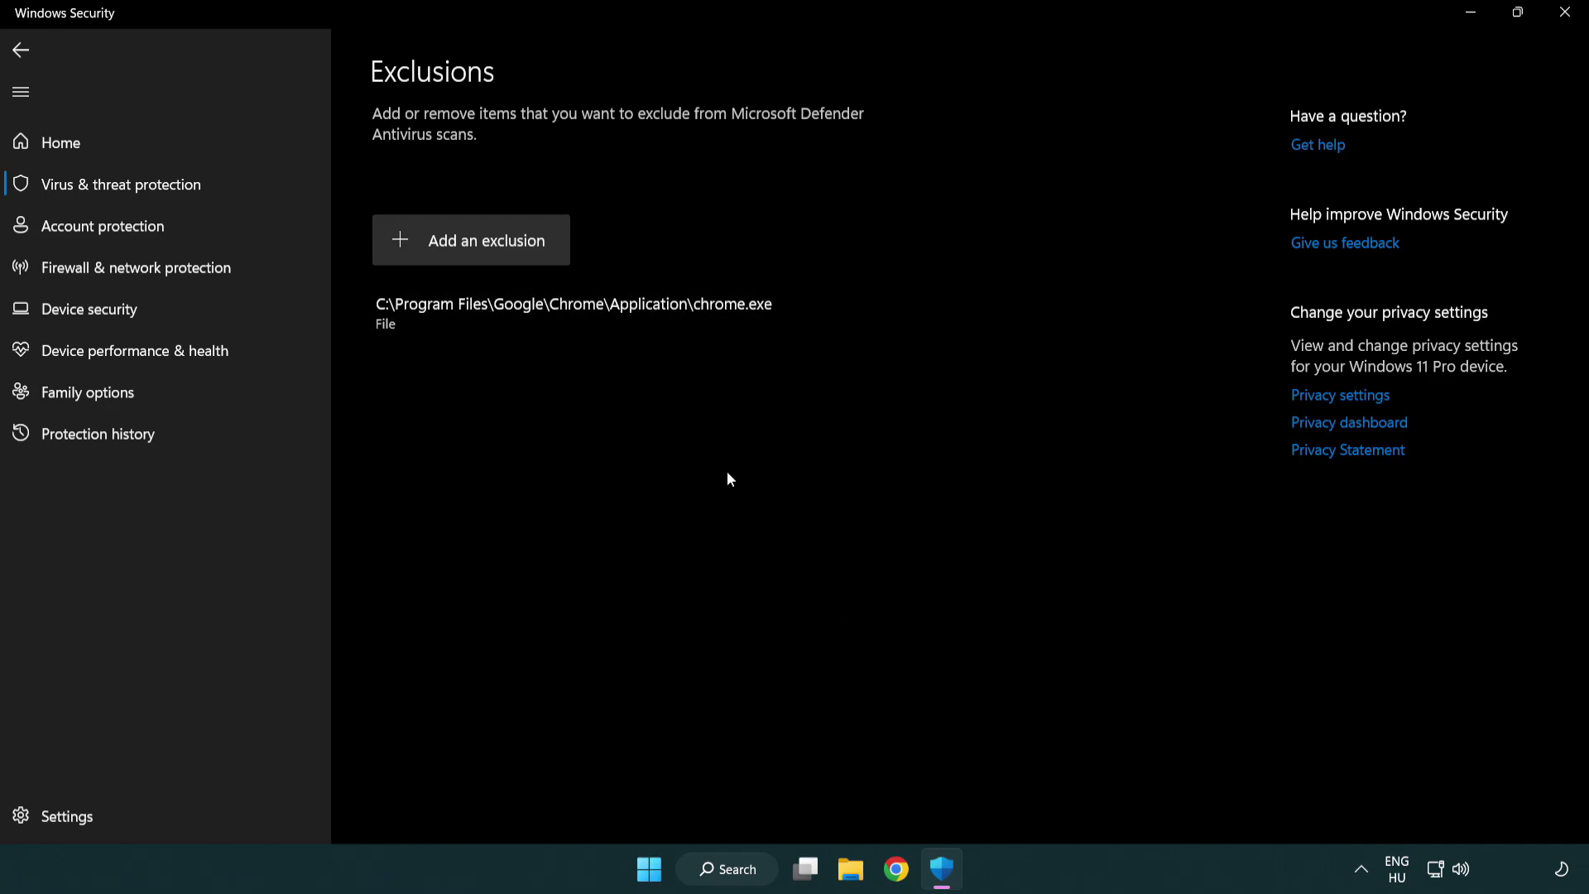
Close Windows Security and bring up Start's Sleep, Shut down and Restart options
click(1566, 15)
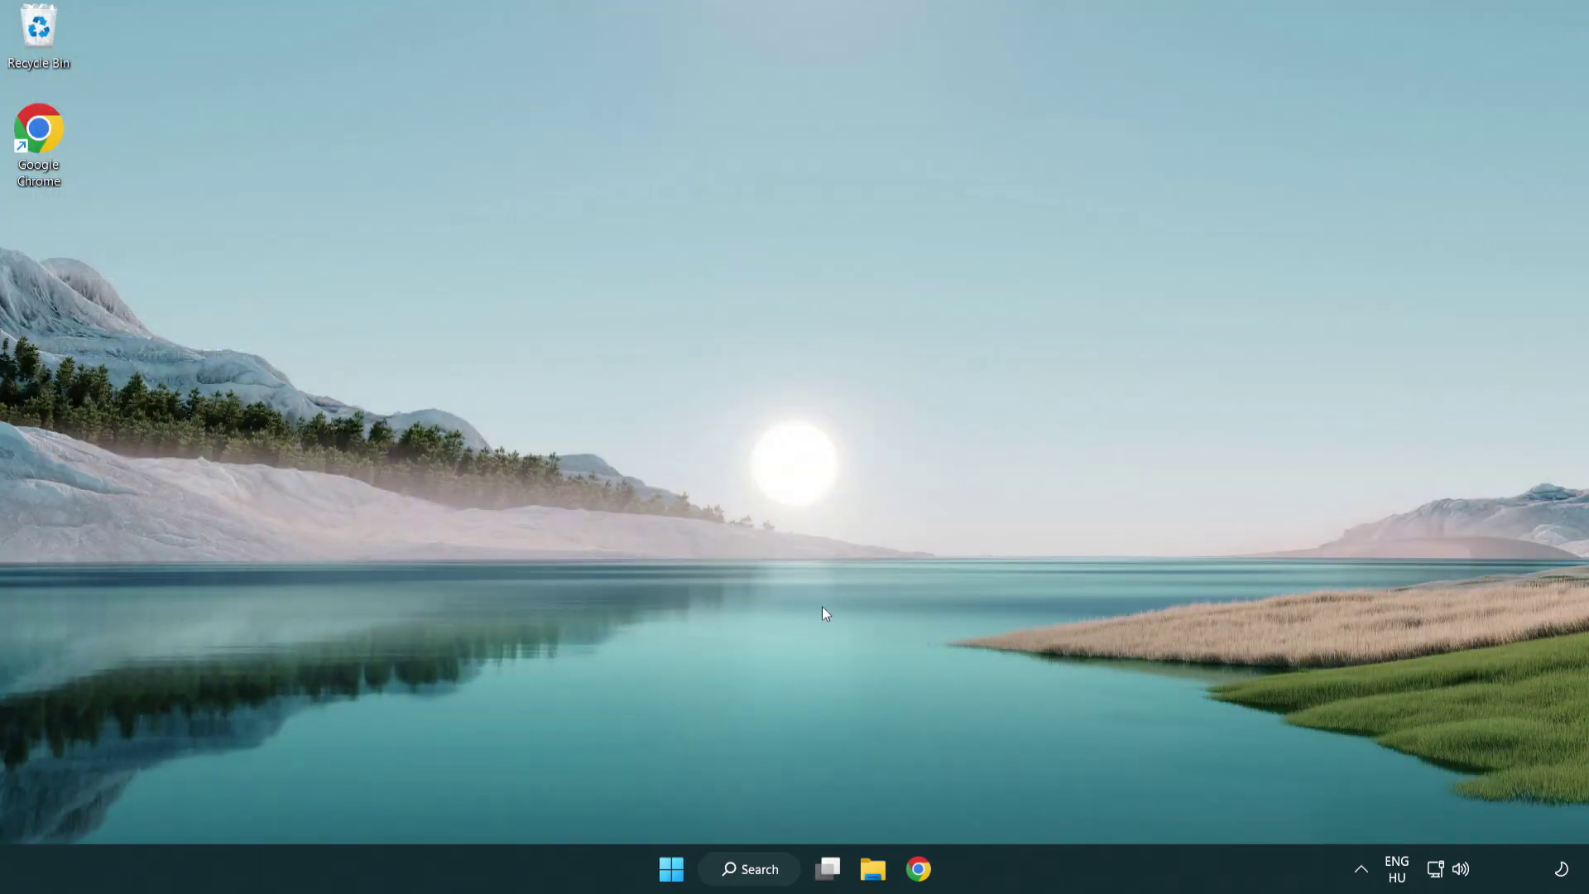
click(671, 868)
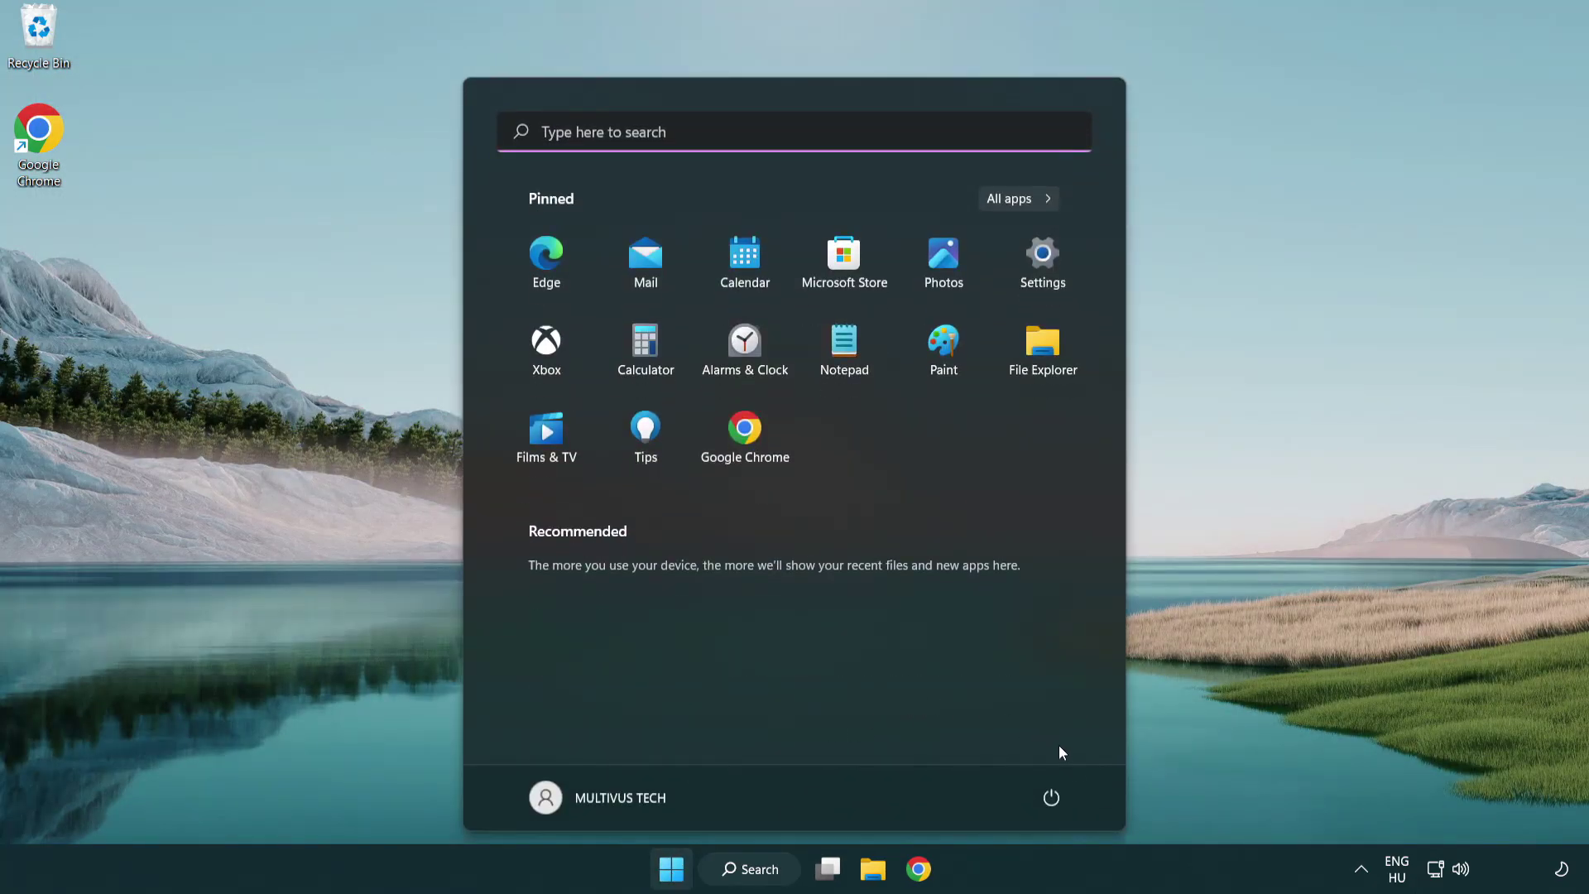
click(1053, 797)
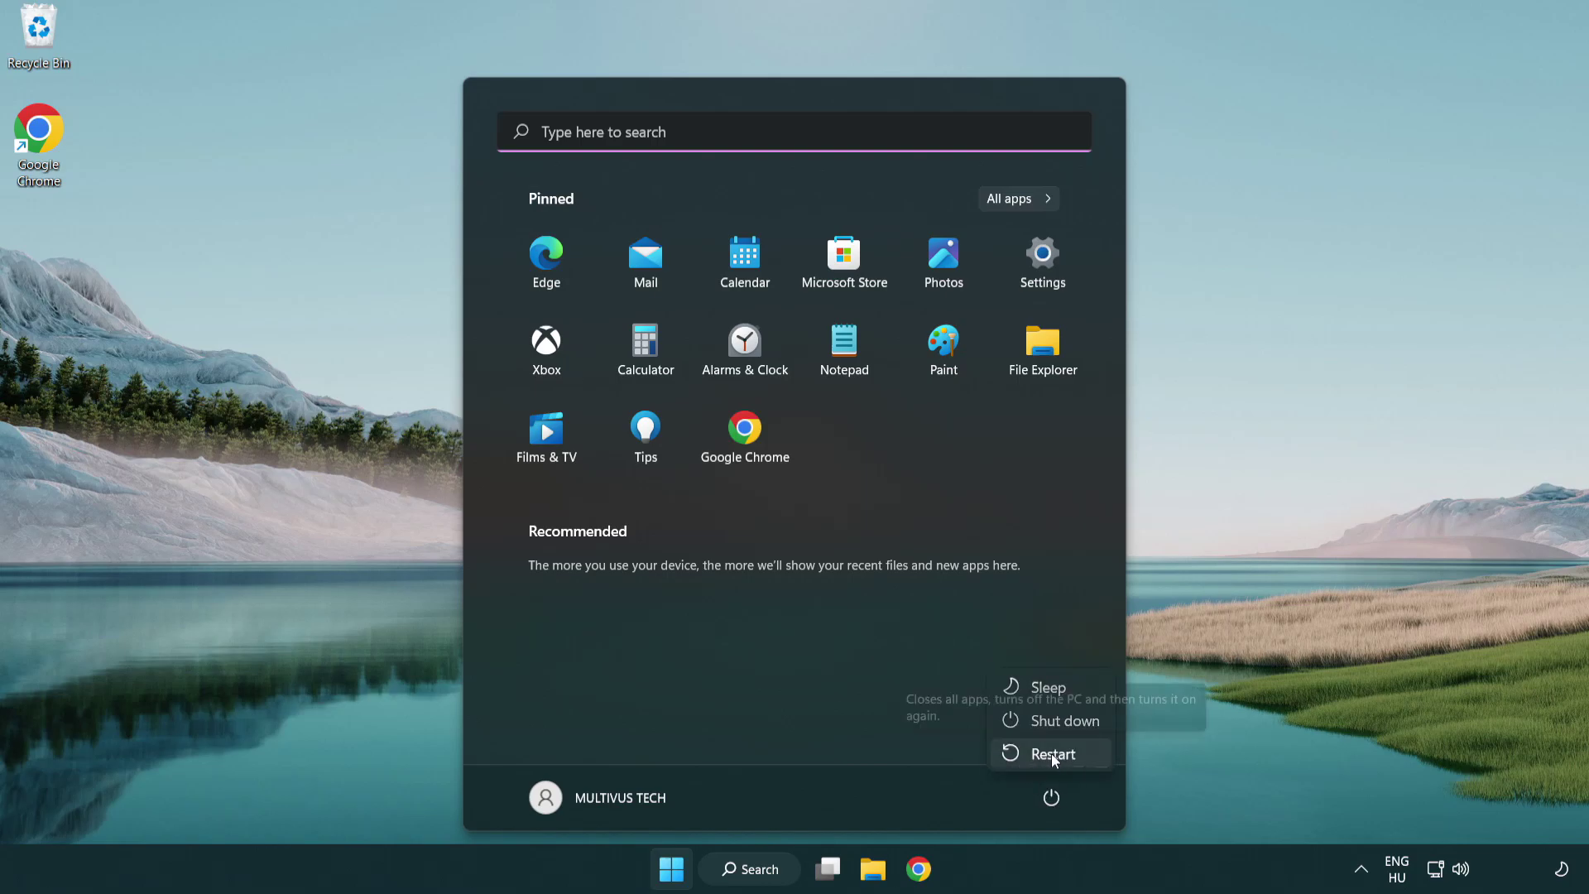